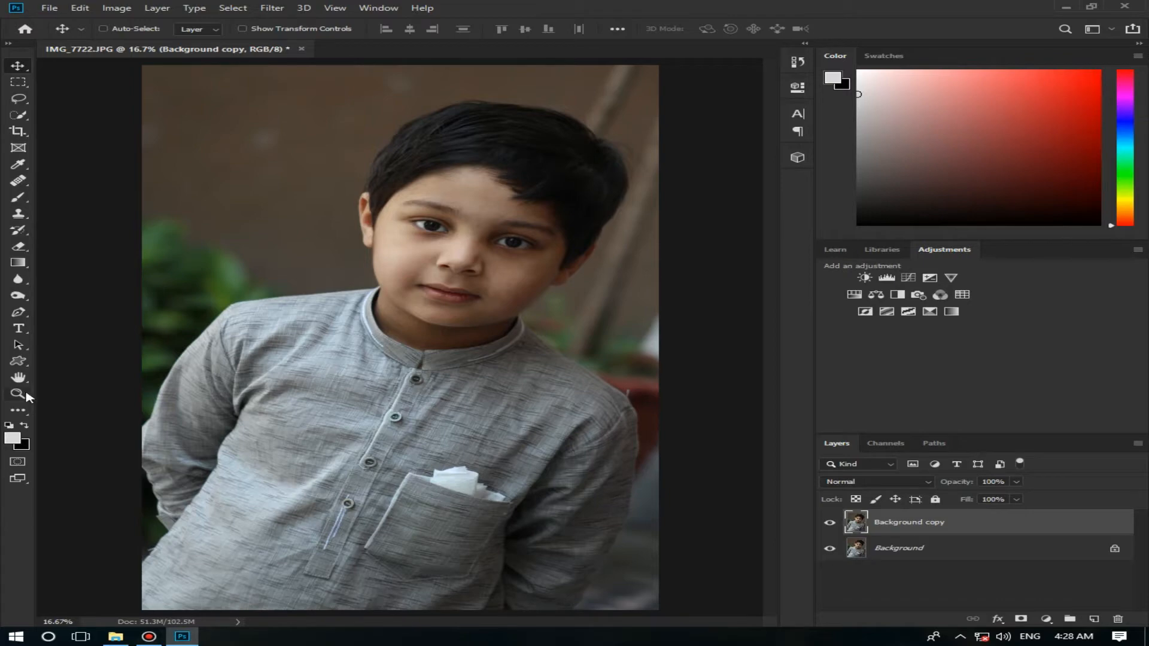
Step: Add a new empty layer above the Background copy layer, with the boy's face in close view
left_click(26, 394)
left_click_drag(479, 266, 532, 272)
scroll(532, 271, "up", 2)
scroll(533, 271, "down", 2)
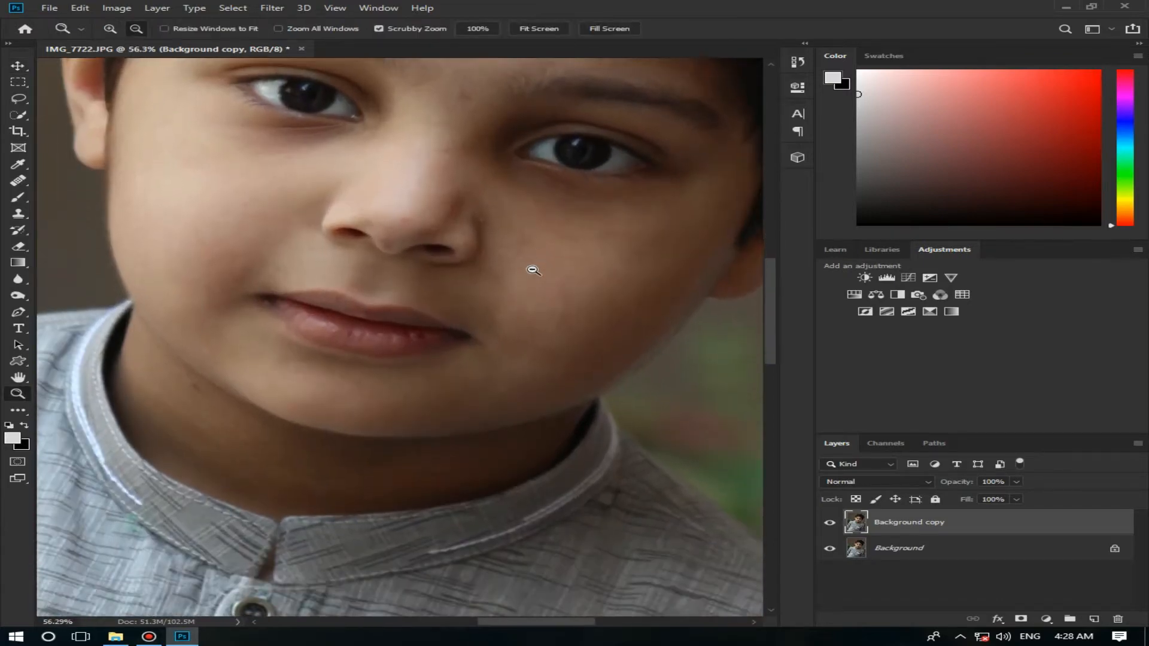
left_click_drag(770, 333, 772, 304)
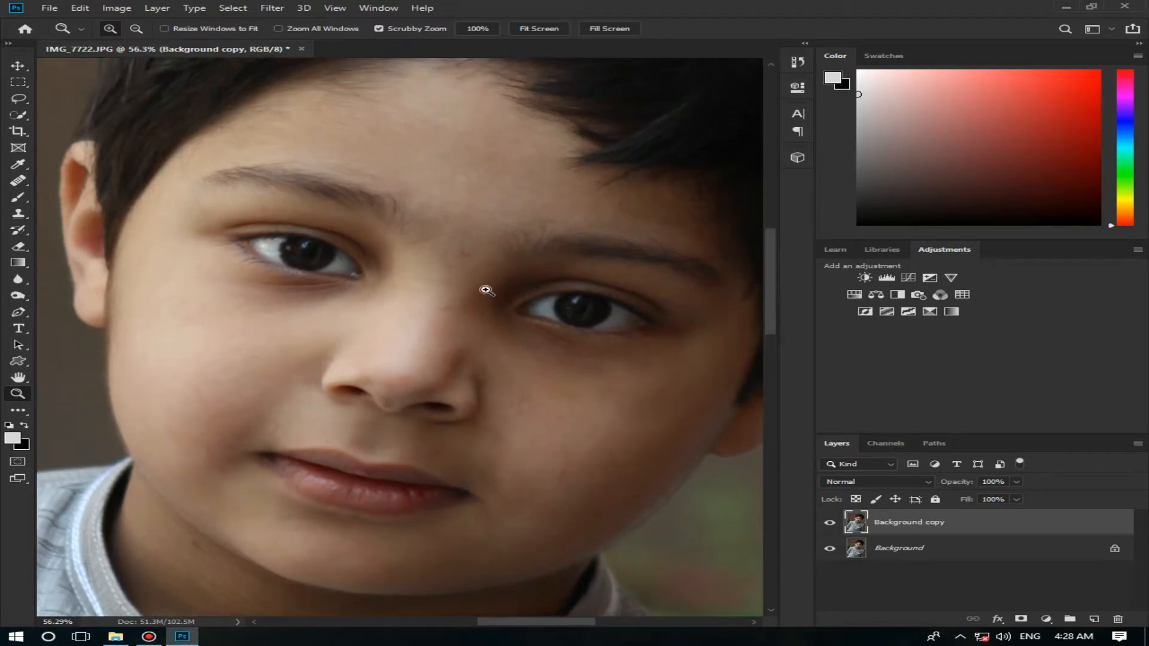
left_click(1094, 618)
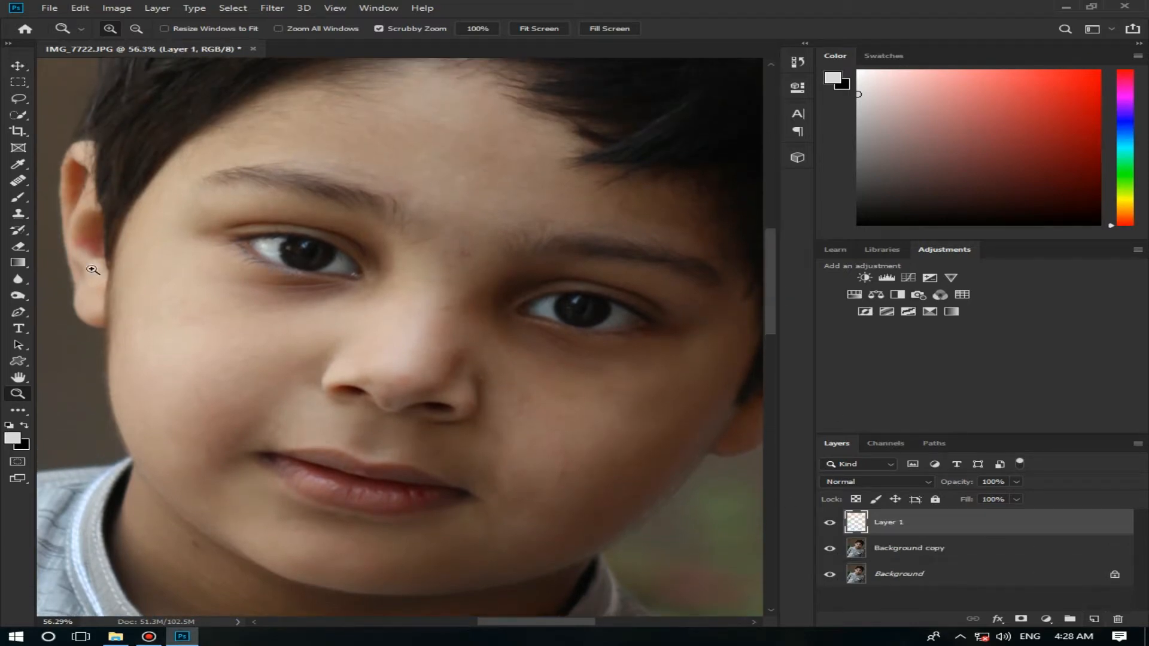
Step: Retouch the facial skin blemishes on the empty layer with the Clone Stamp, using soft brushes of 124 px and 78 px
left_click(18, 214)
right_click(383, 239)
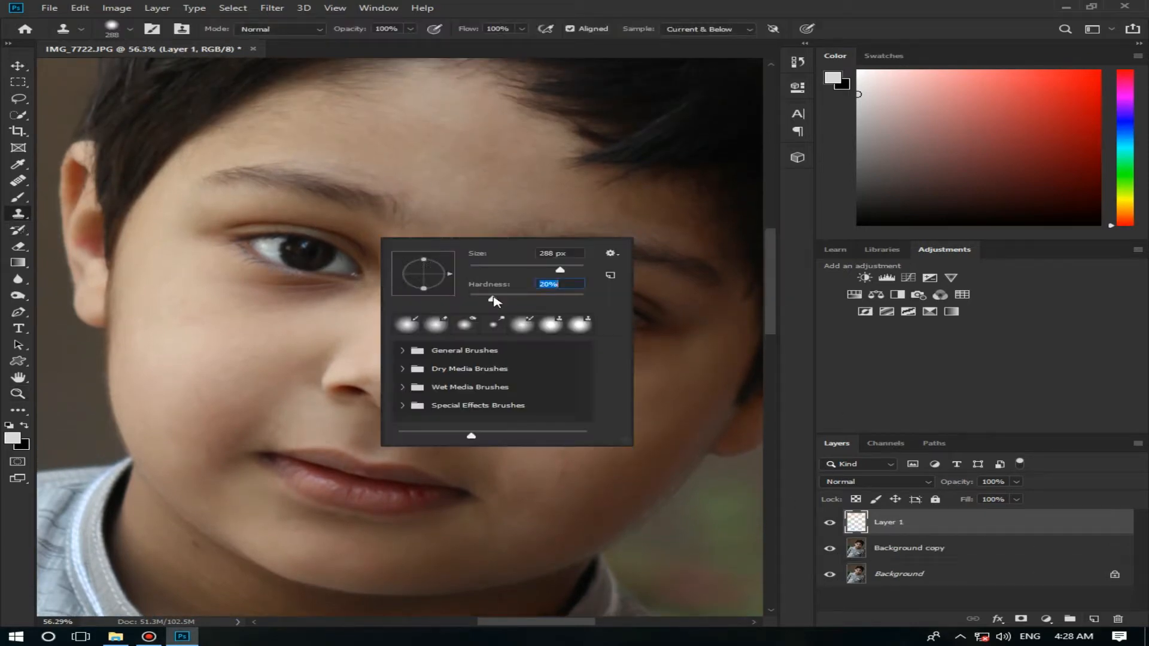
left_click(534, 270)
left_click(559, 12)
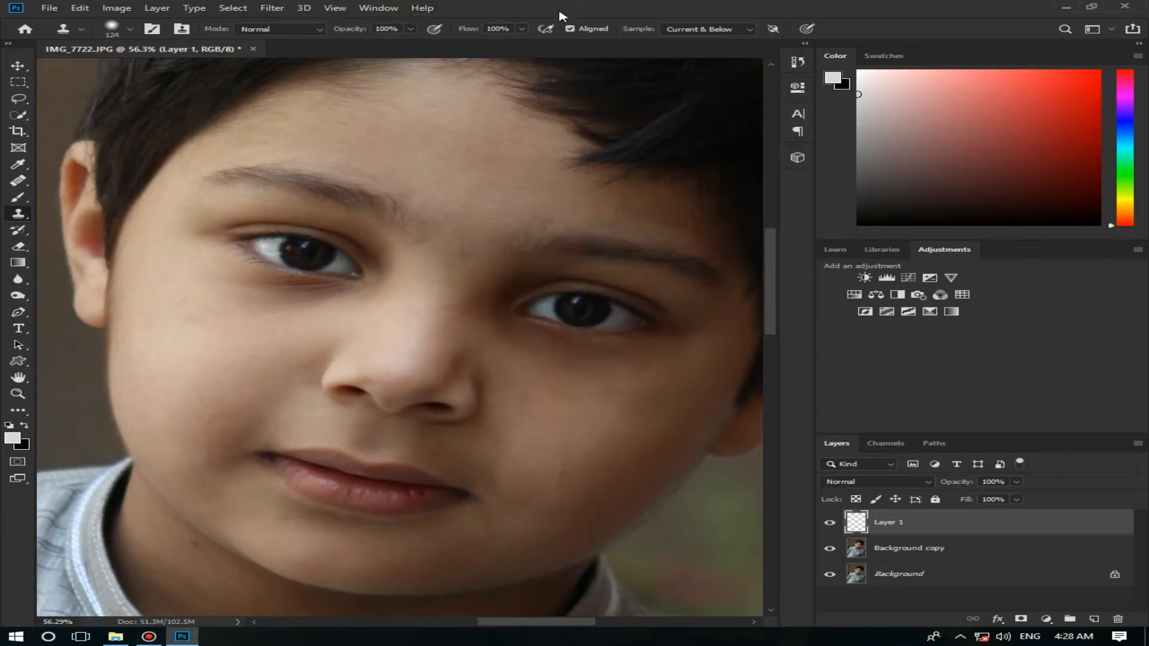
left_click_drag(392, 165, 303, 149)
right_click(380, 160)
left_click(581, 11)
left_click_drag(582, 210, 562, 209)
Step: Merge the retouching layer down into Background copy and duplicate the merged layer
right_click(958, 524)
left_click(796, 464)
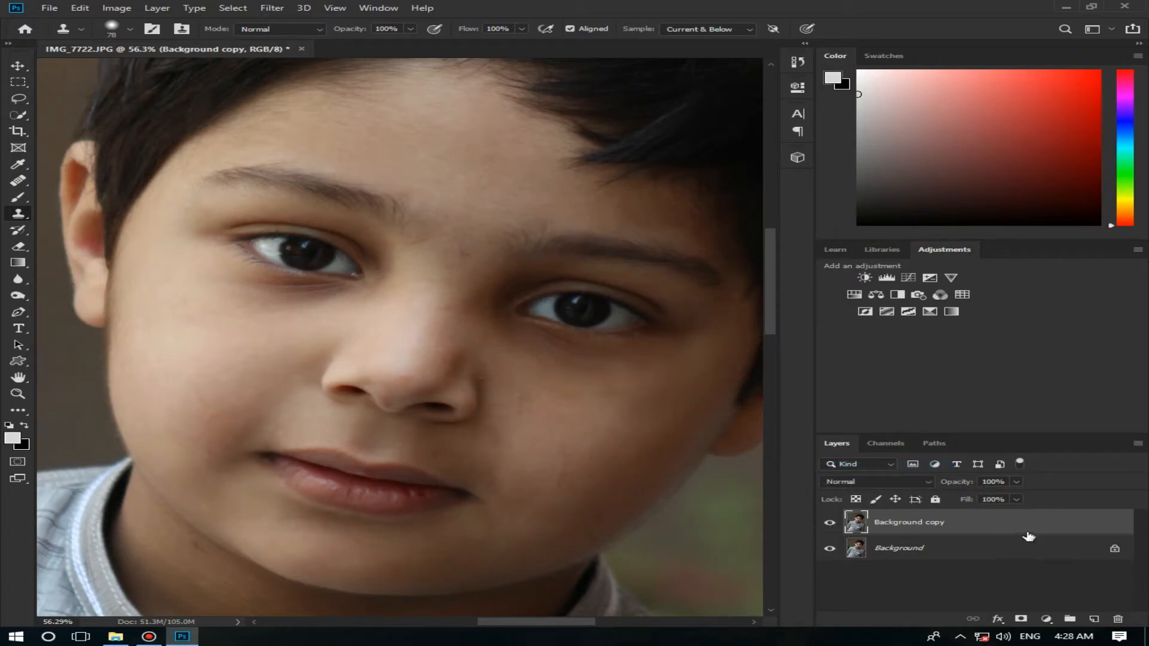
left_click_drag(1063, 534, 1094, 619)
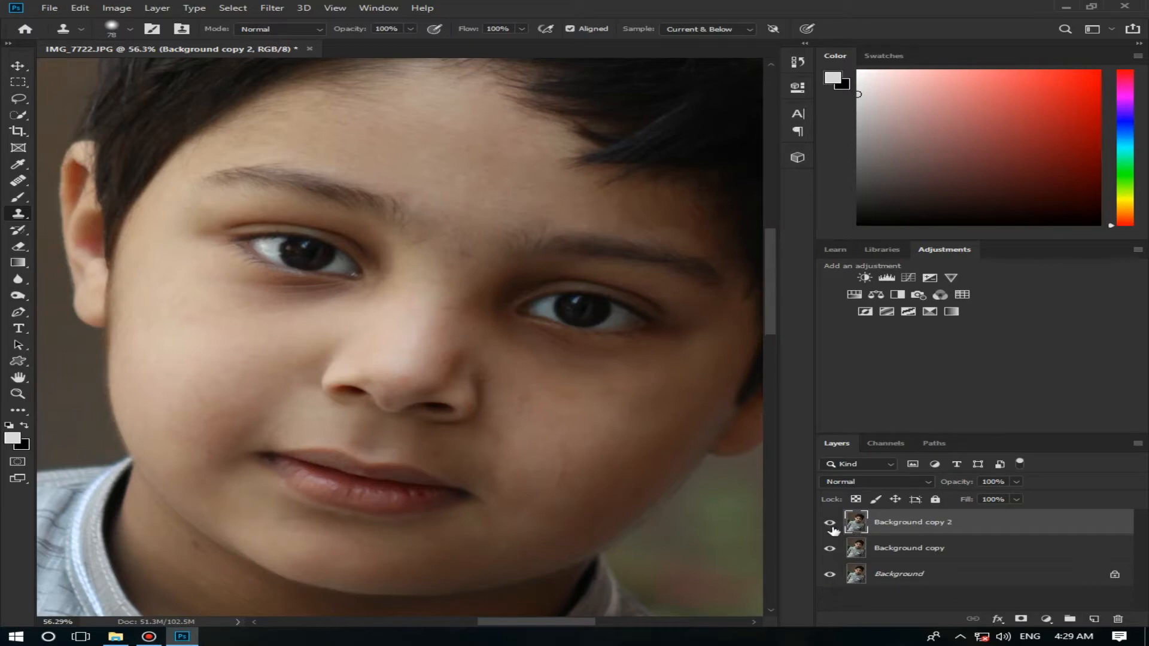
Step: Apply a High Pass filter with a radius of about 2.6 pixels to the Background copy 2 layer
left_click(273, 8)
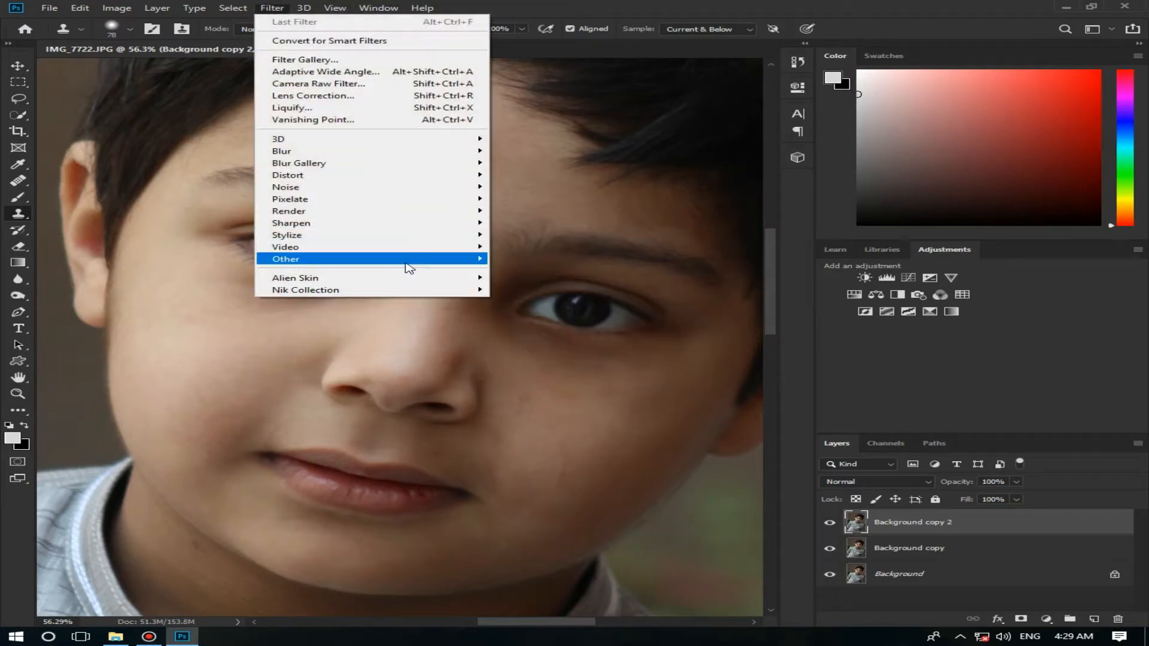
mouse_move(413, 259)
left_click(519, 273)
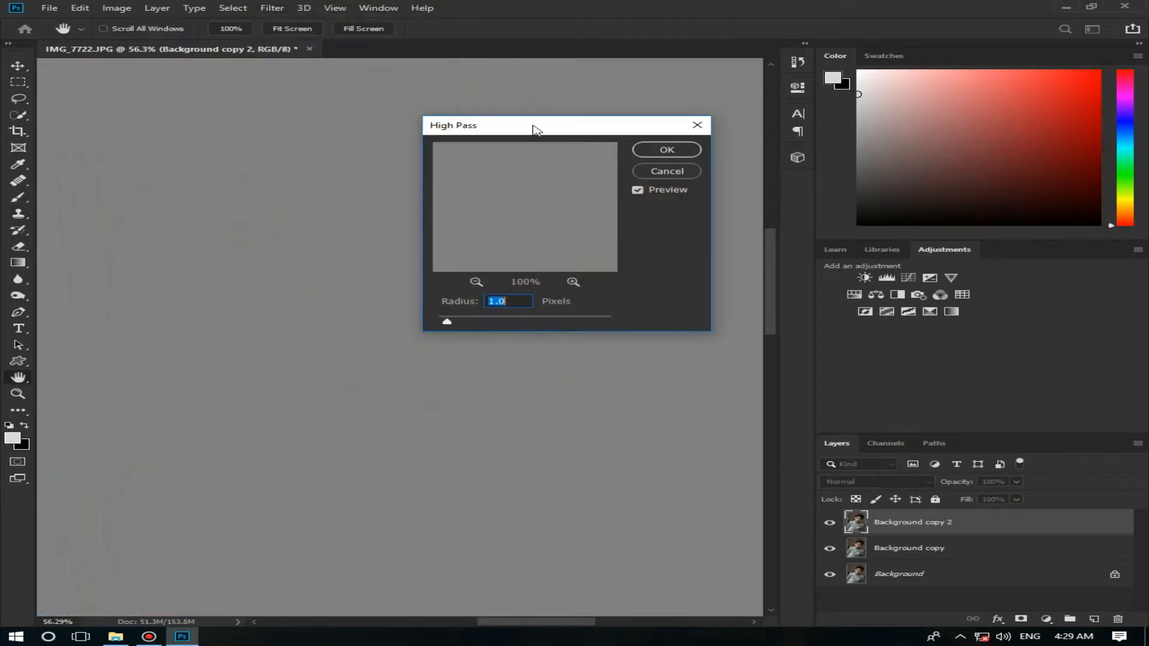
left_click_drag(535, 127, 856, 124)
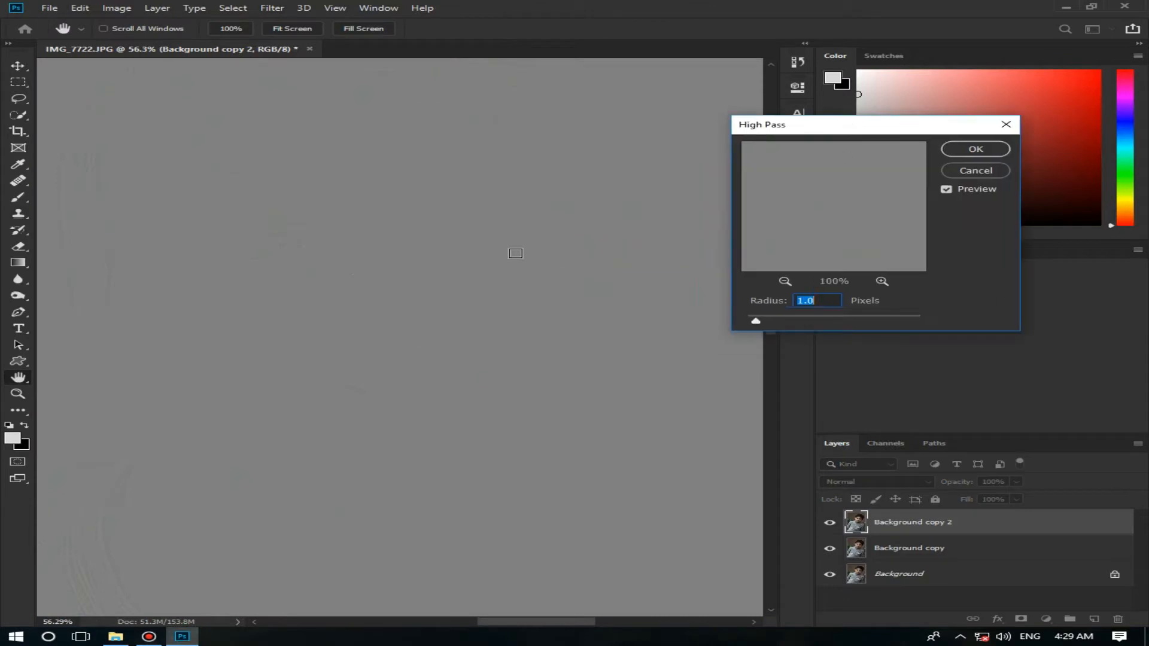
left_click(868, 201)
left_click(785, 281)
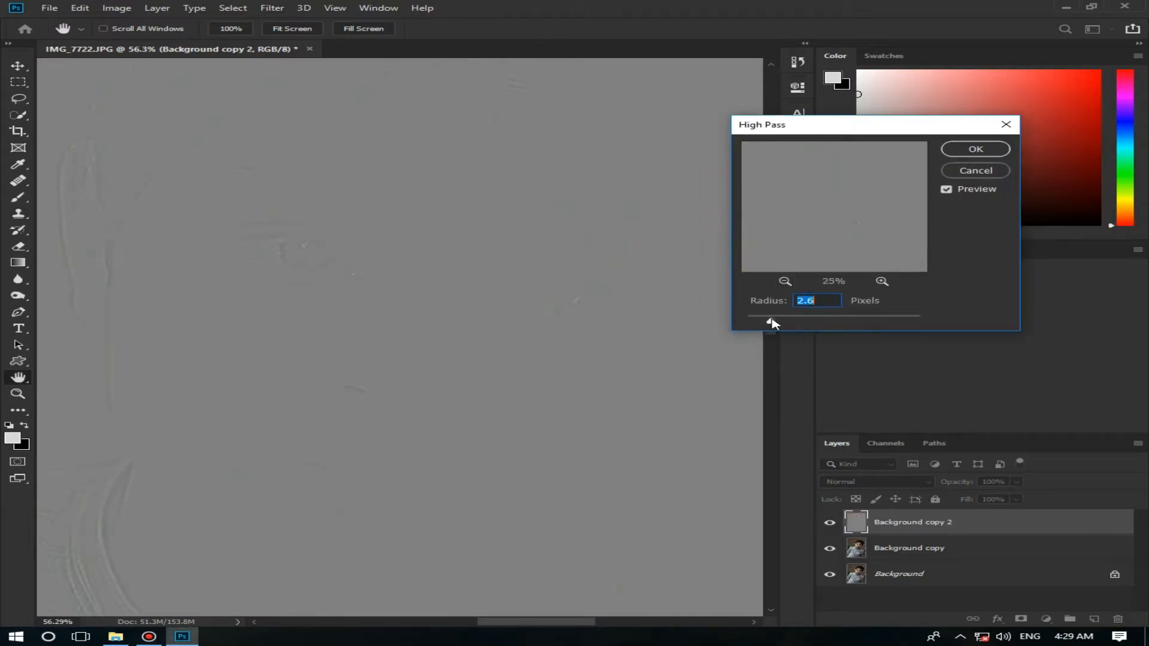
left_click(975, 149)
Step: Set the High Pass layer's blend mode to Linear Light and hide the layer
left_click(902, 485)
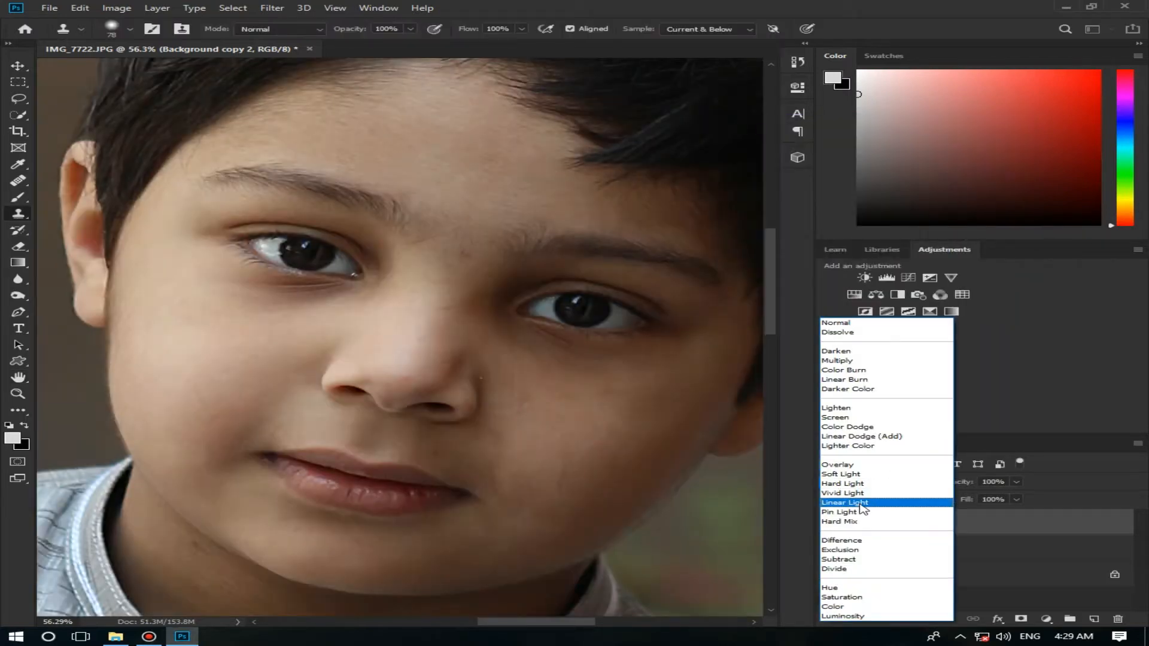
left_click(850, 504)
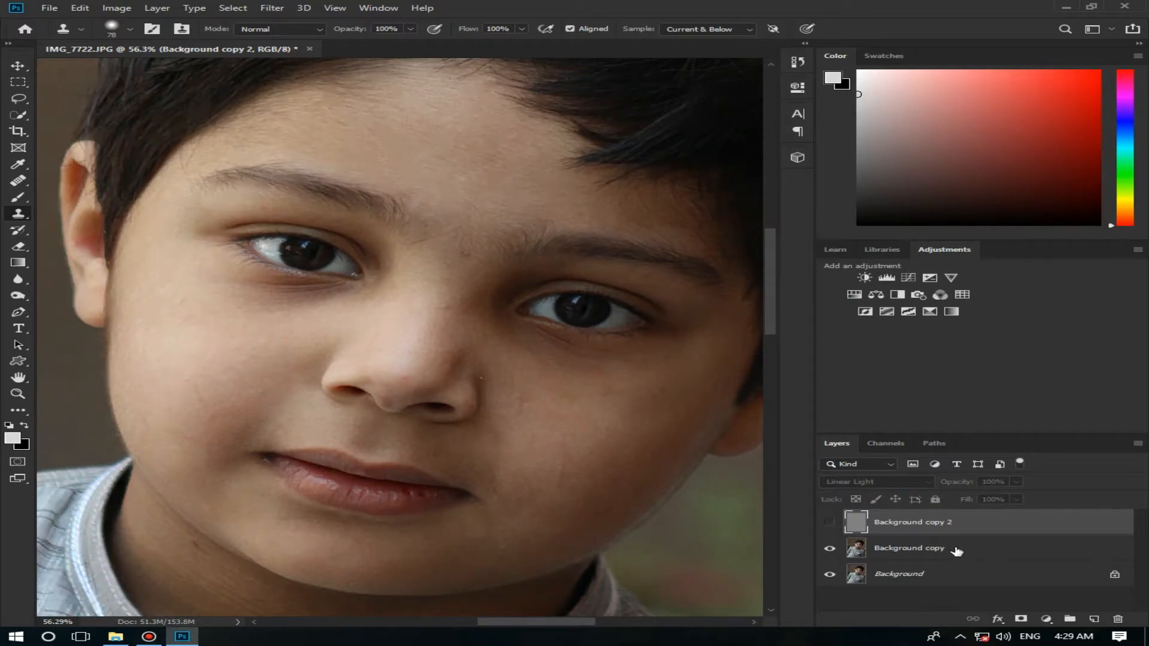
Step: Apply a Gaussian Blur with a small radius to the Background copy layer
left_click(956, 549)
left_click(304, 8)
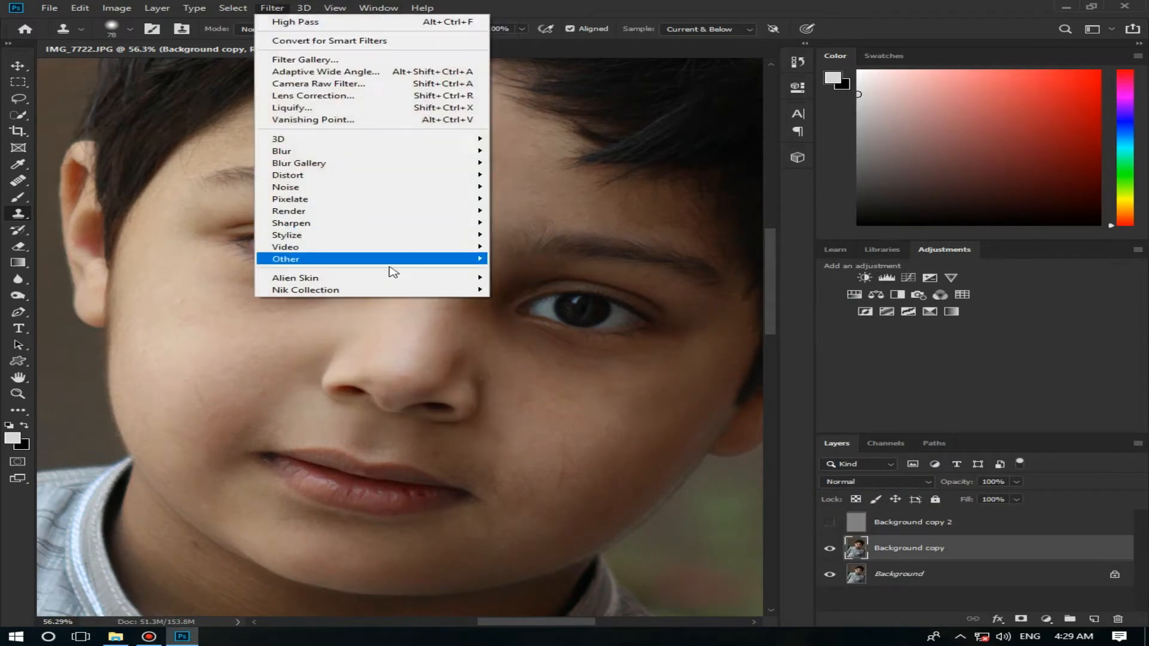
mouse_move(391, 159)
left_click(537, 198)
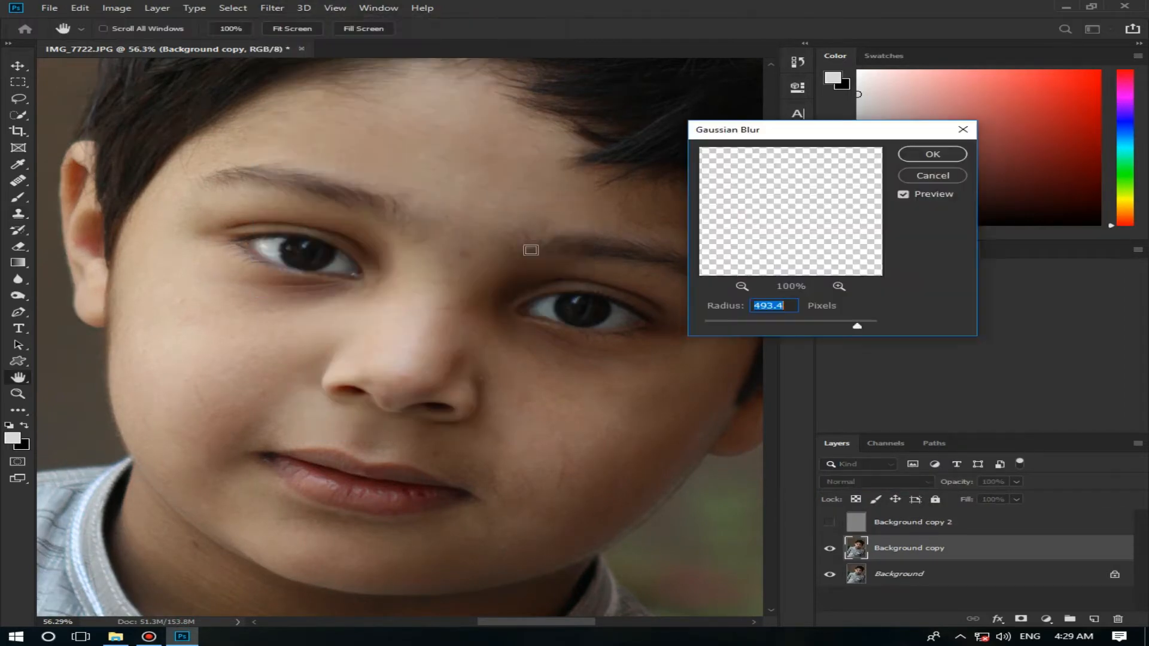
left_click(730, 325)
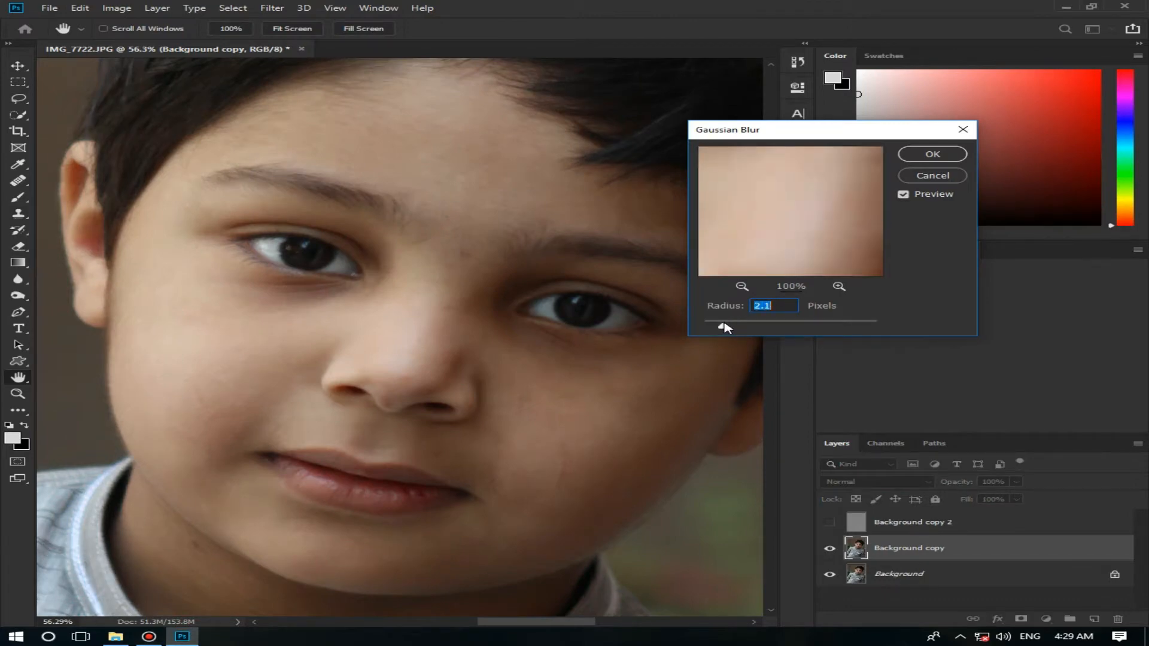
left_click_drag(725, 327, 718, 330)
left_click(932, 155)
Step: Choose the Mixer Brush and set its smoothing to 5%
left_click(18, 214)
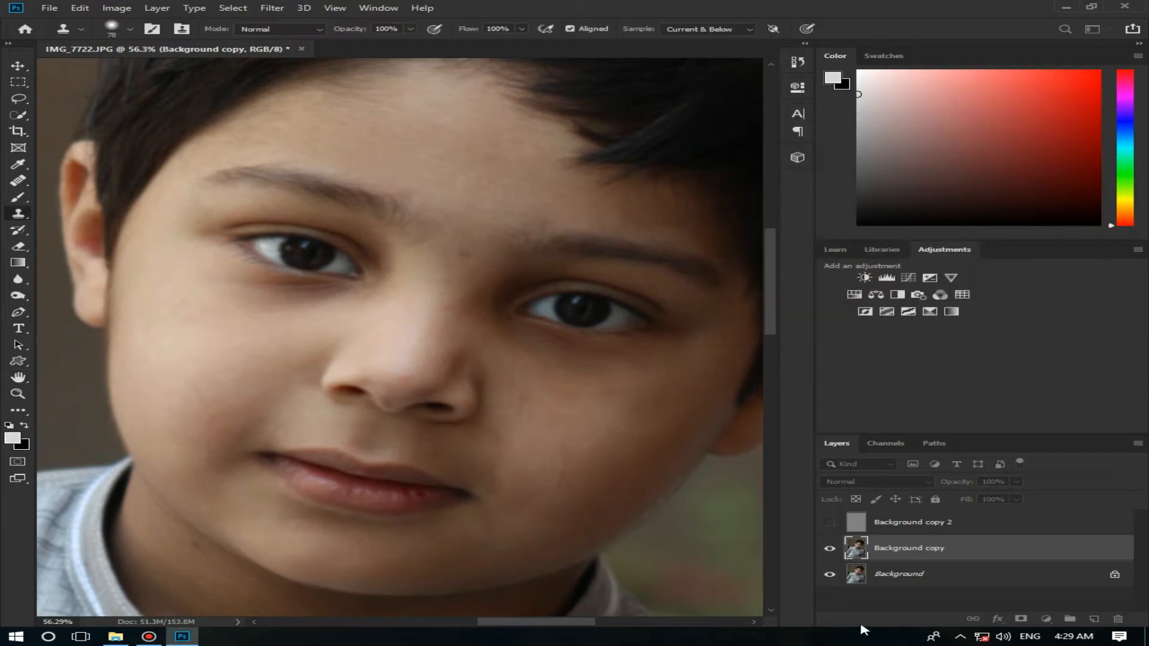
right_click(20, 198)
left_click(89, 233)
left_click(767, 30)
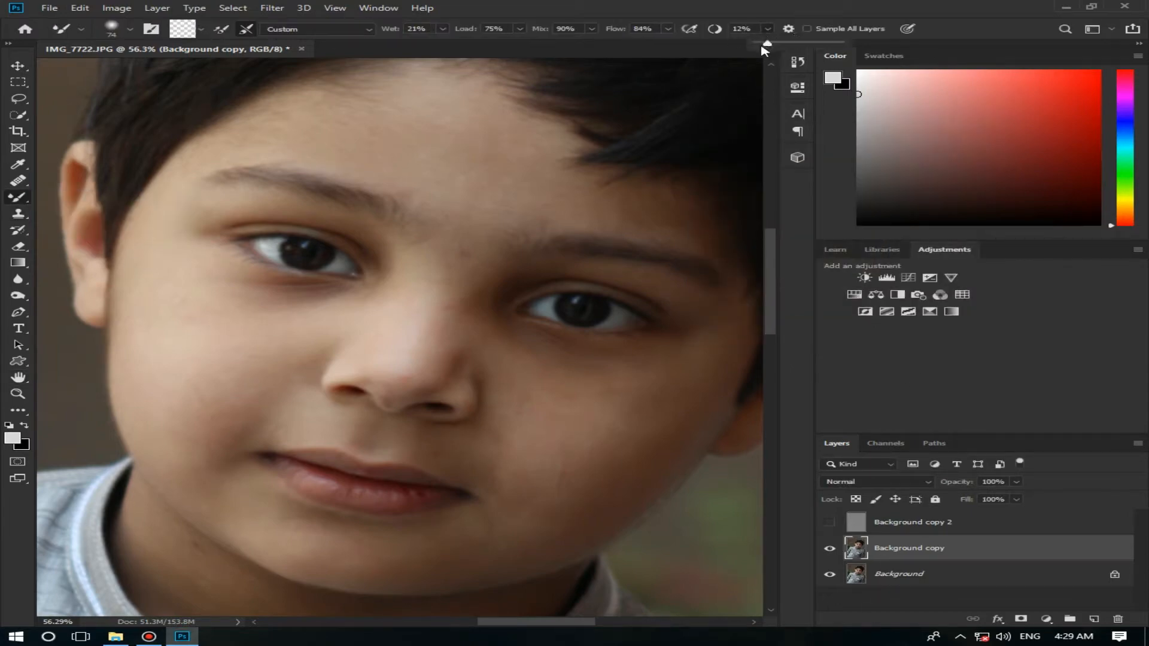
left_click(292, 179)
Step: Blend the forehead skin and the area beside the nose on Background copy with the Mixer Brush, using a brush of about 121 px
left_click_drag(292, 179, 313, 179)
right_click(315, 175)
left_click(572, 5)
scroll(498, 145, "down", 2)
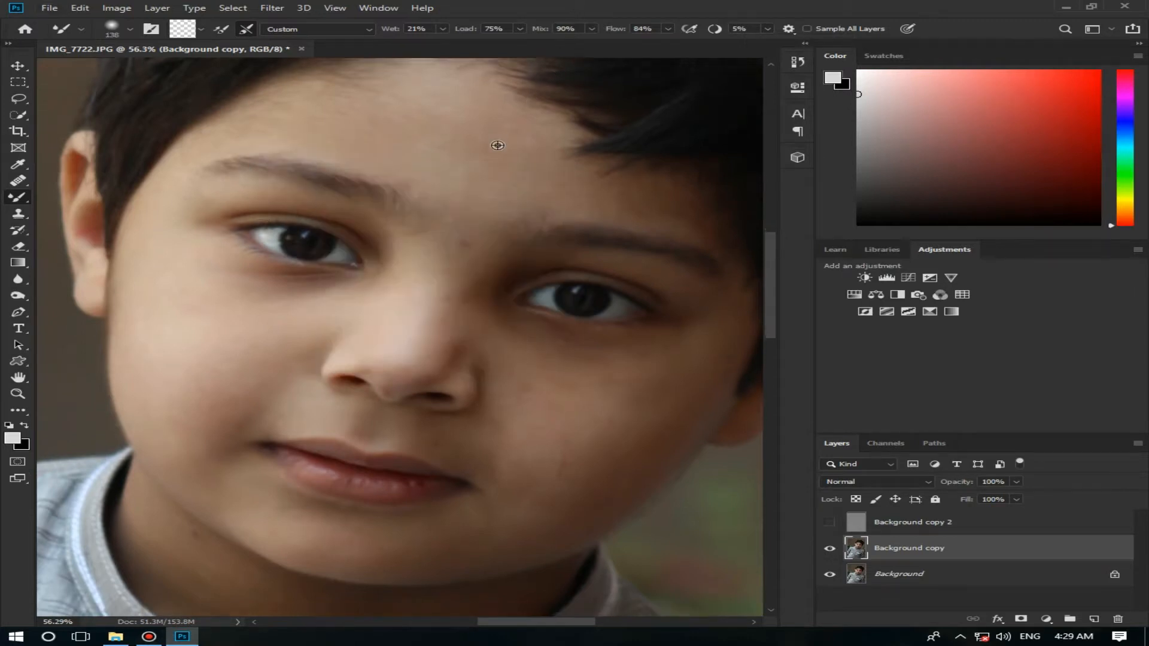
scroll(498, 145, "up", 3)
left_click(18, 394)
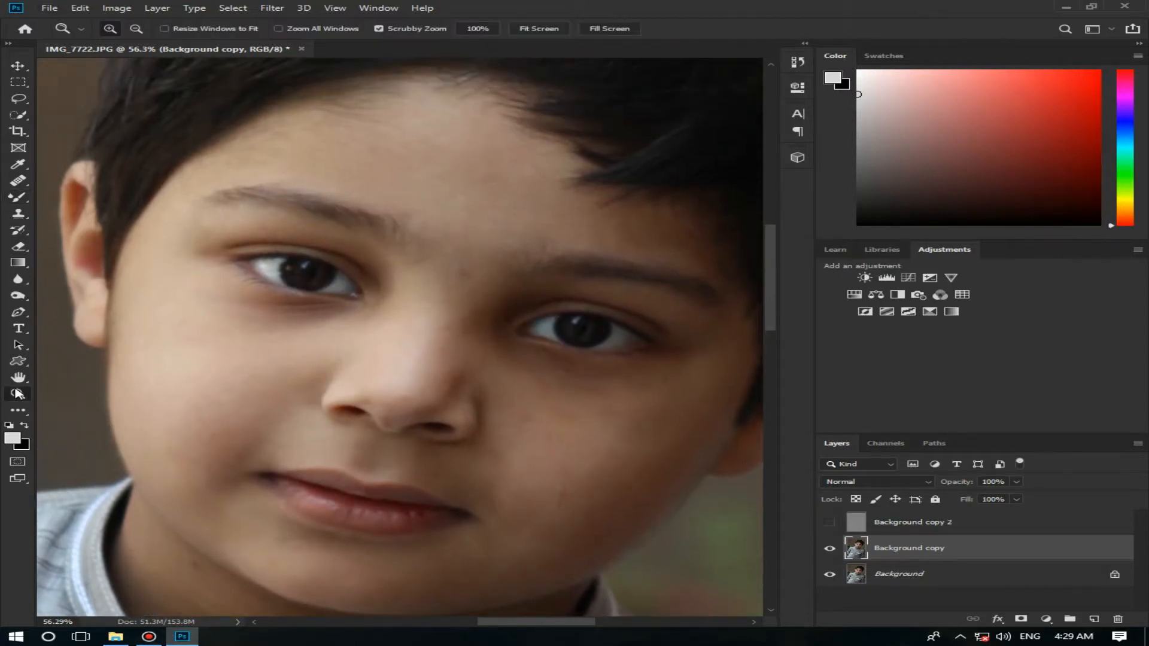
left_click_drag(380, 326, 361, 307)
key("b")
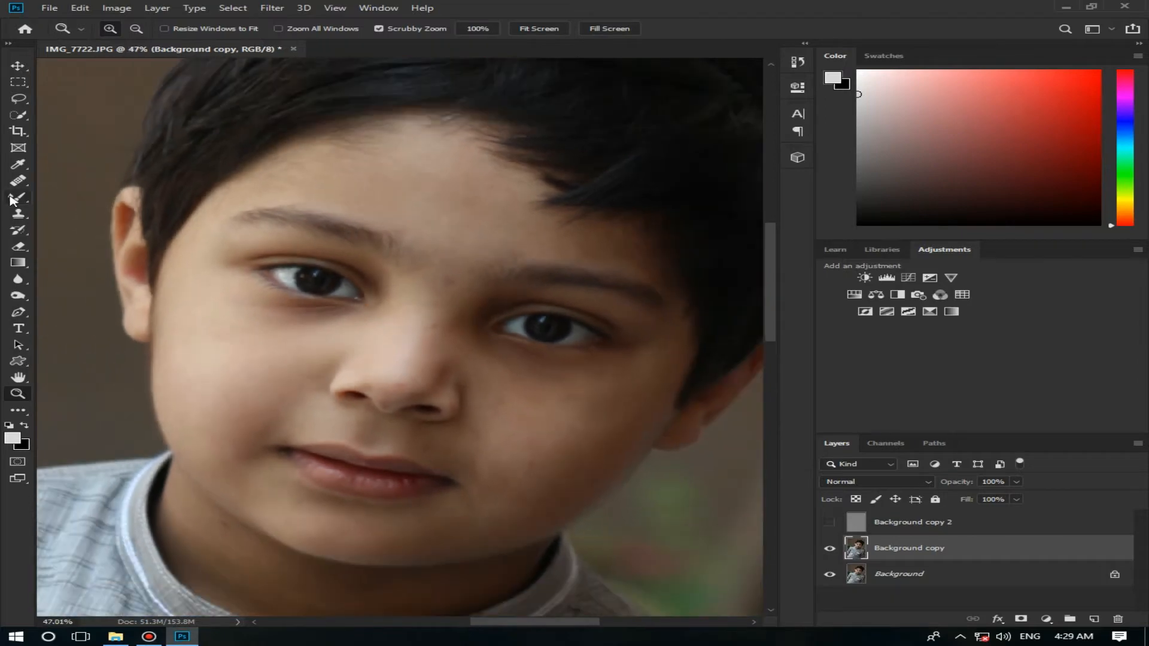
left_click_drag(331, 176, 338, 179)
left_click_drag(477, 359, 462, 363)
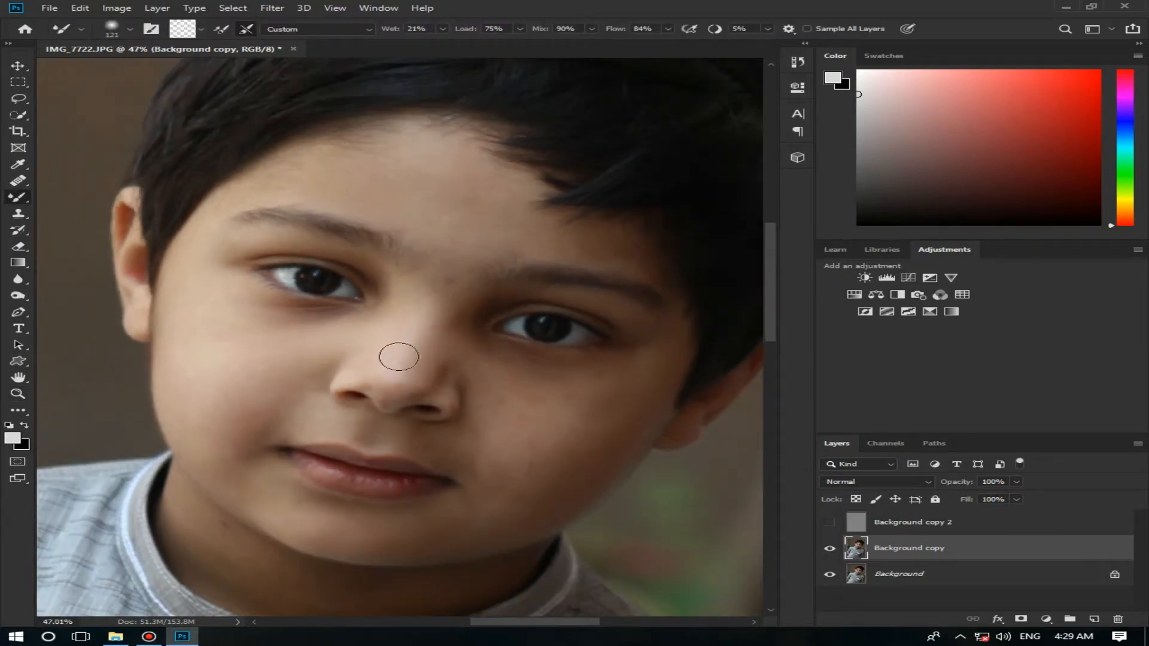
Step: Set the Mixer Brush smoothing to 10% and blend the forehead, temple and eyelid skin with brushes of 180 px and 91 px
left_click(769, 31)
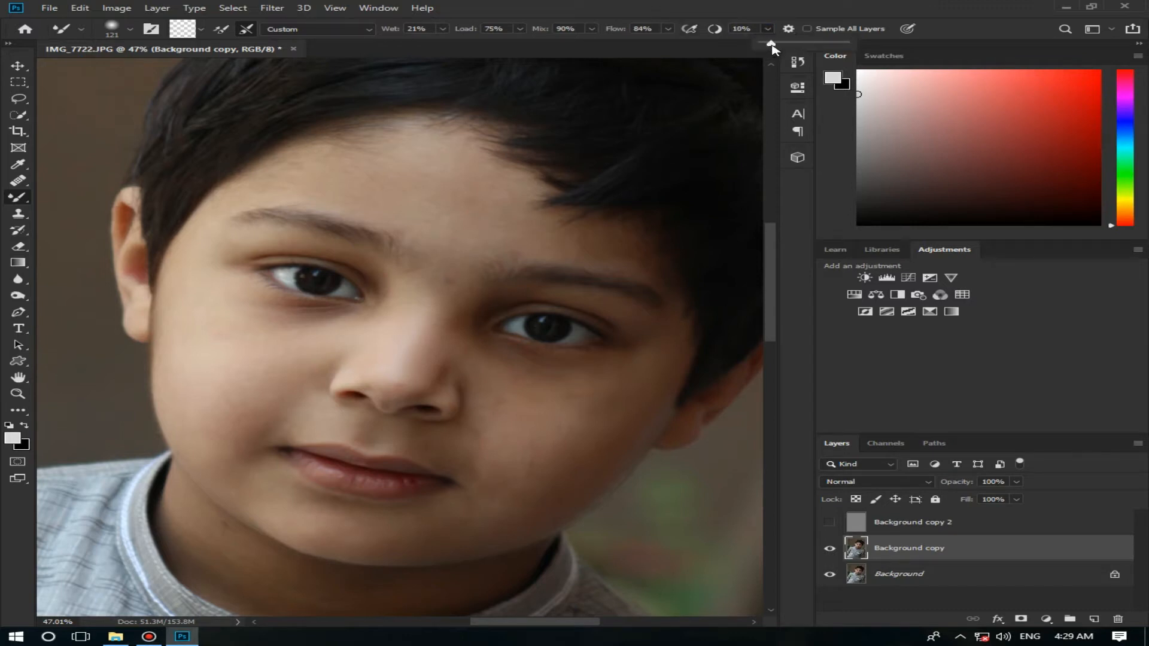
left_click_drag(447, 166, 445, 167)
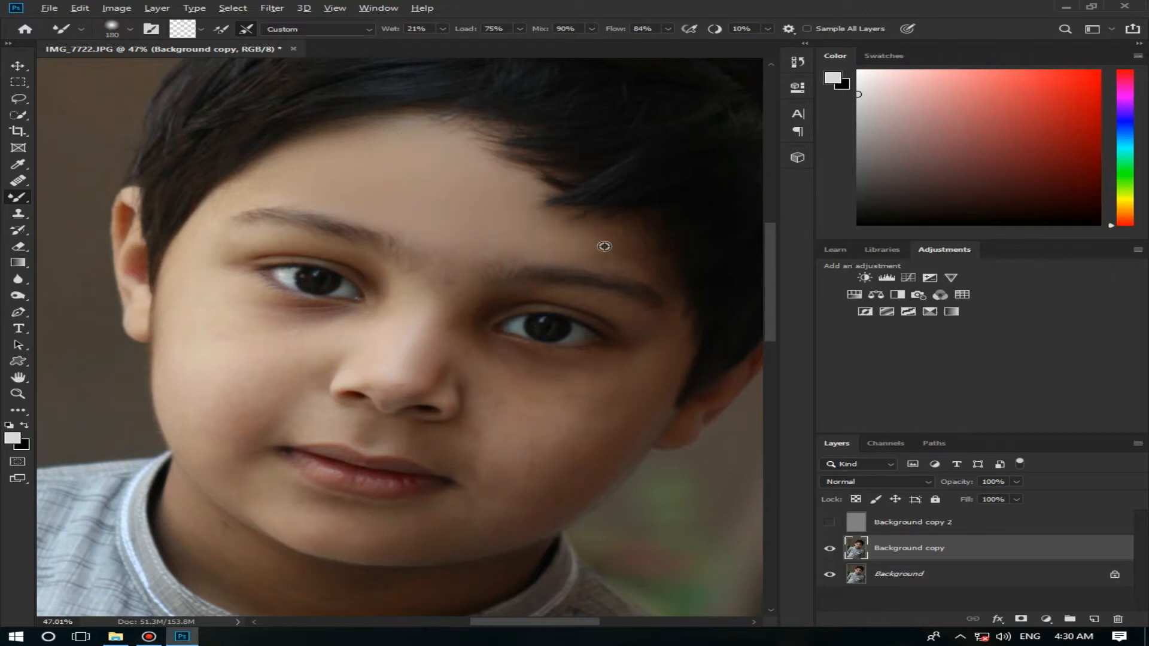
left_click_drag(604, 246, 577, 255)
left_click_drag(221, 258, 216, 257)
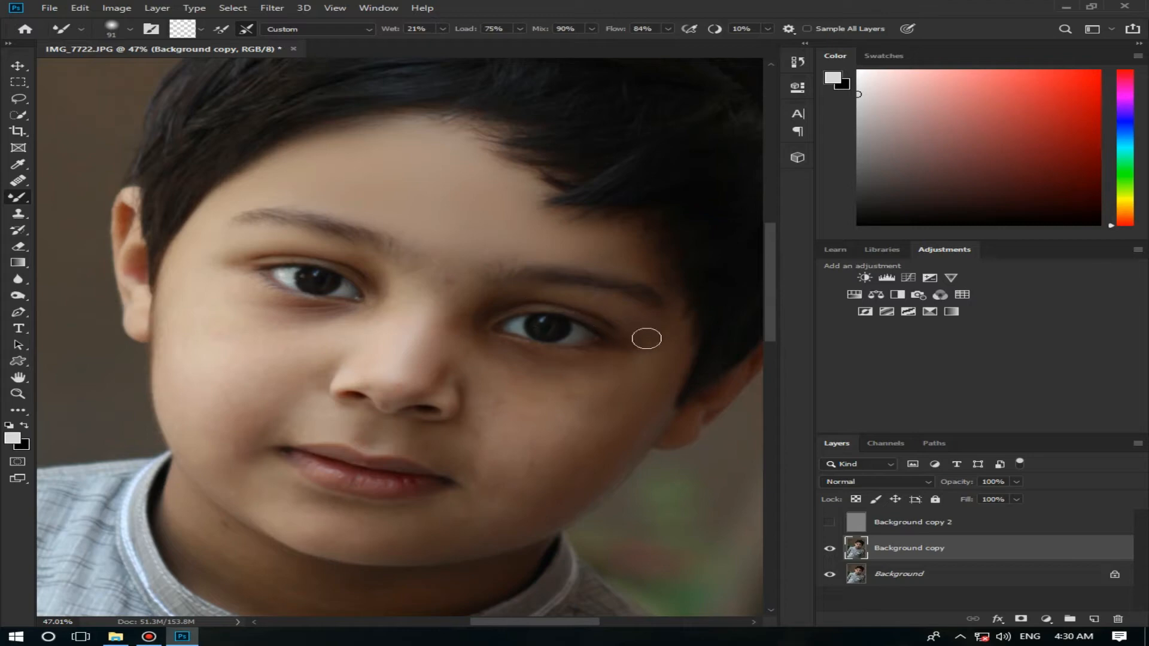
Step: Blend the shaded cheek and the skin under its eye with the Mixer Brush, enlarging the brush to 143 px and 247 px
scroll(436, 334, "down", 2)
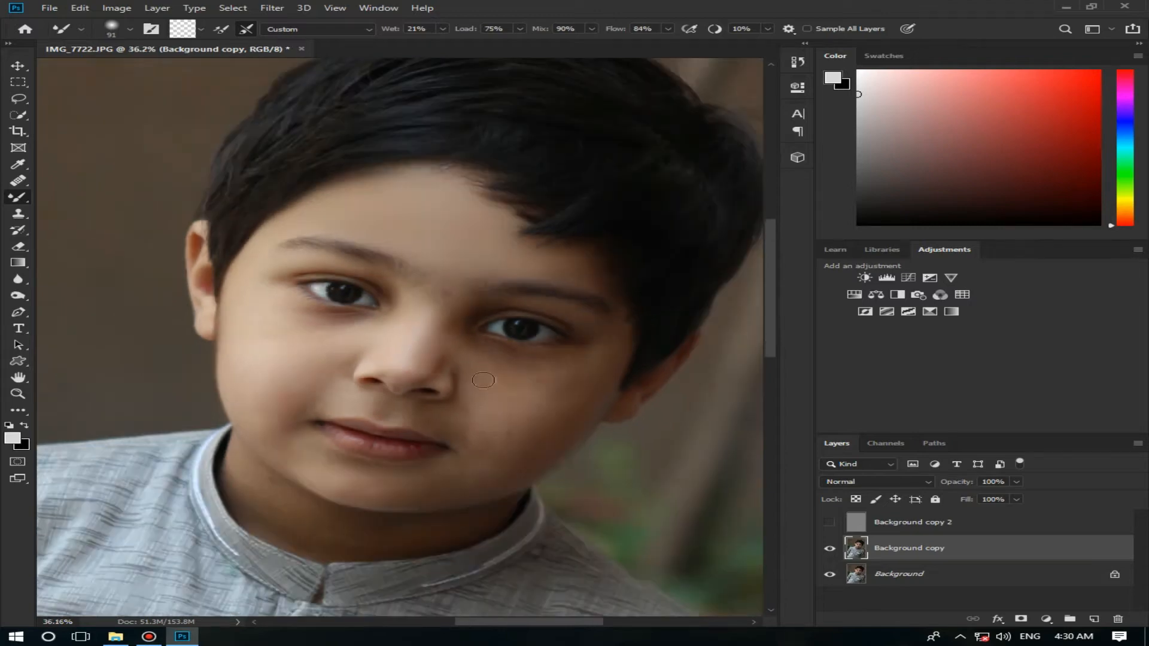
key("z")
left_click_drag(546, 421, 547, 418)
left_click(19, 196)
right_click(641, 416, "alt")
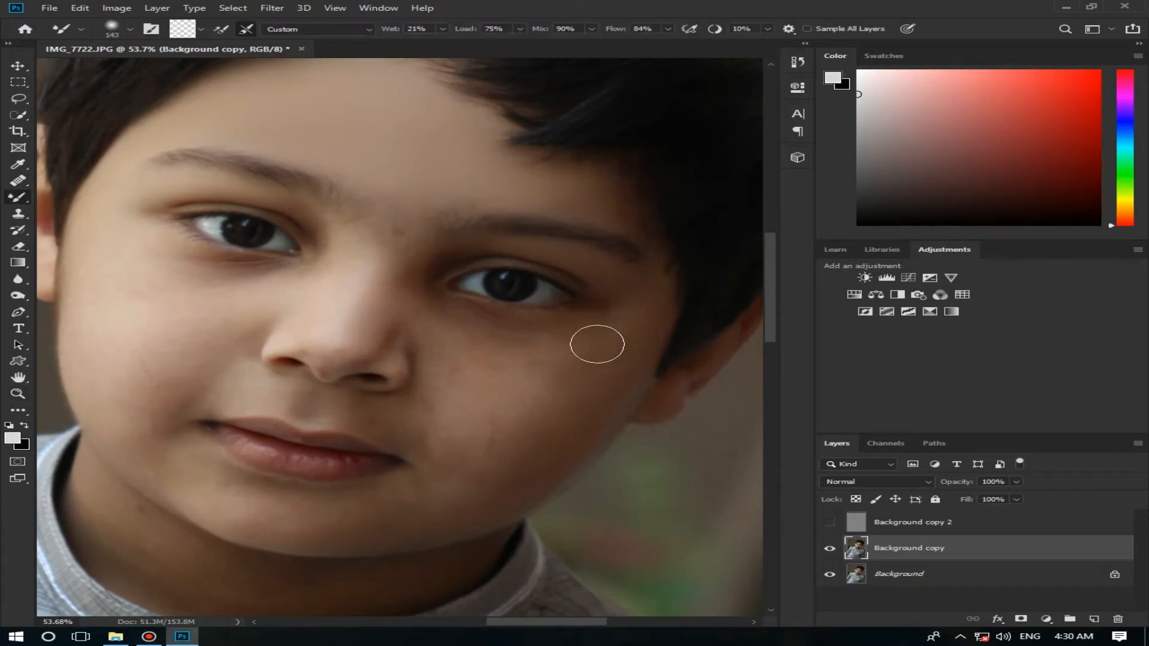
right_click(443, 320, "alt")
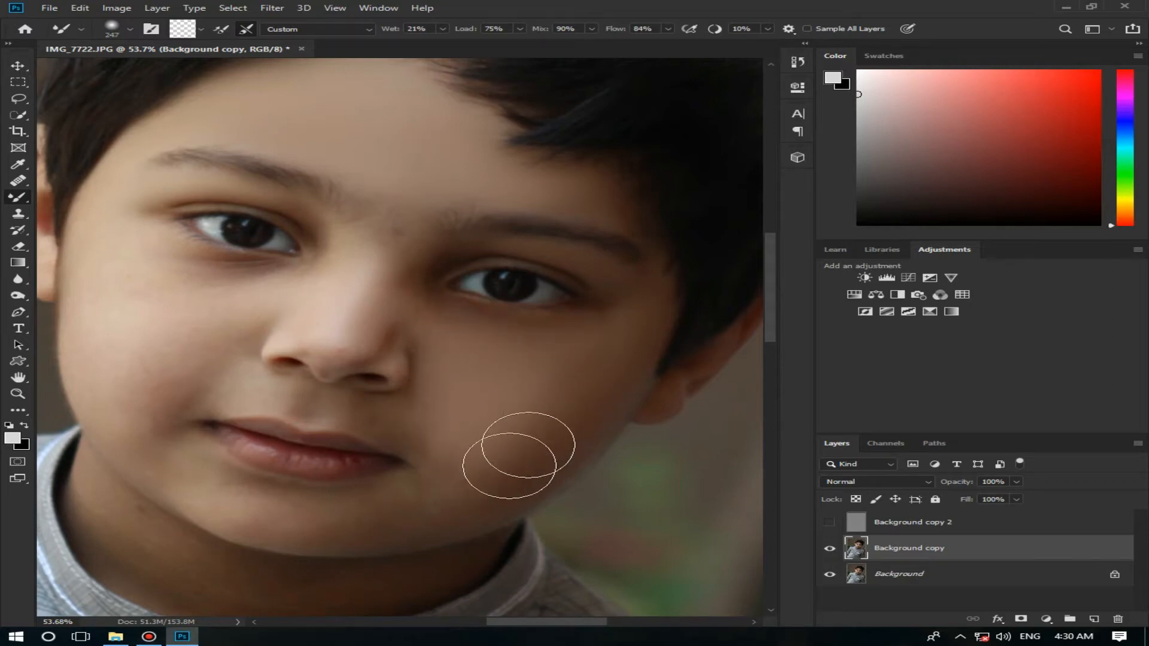
Step: Smooth the chin and the brighter cheek with the Mixer Brush, using brush sizes of 184 px and 136 px
right_click(400, 509, "alt")
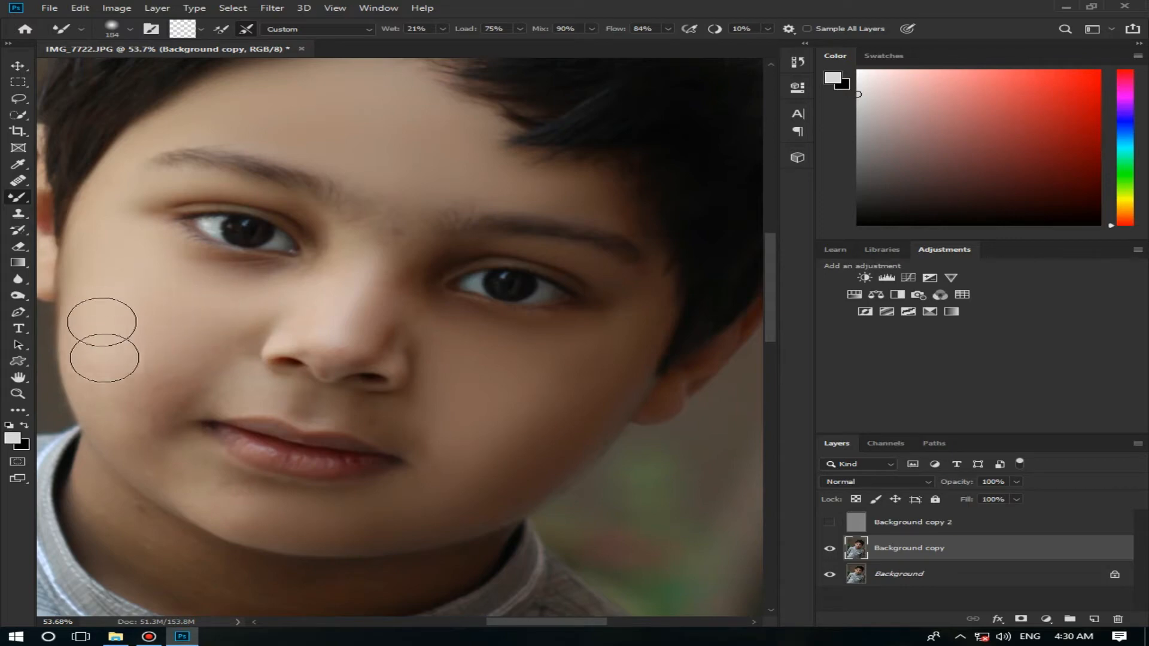
left_click_drag(205, 340, 190, 341)
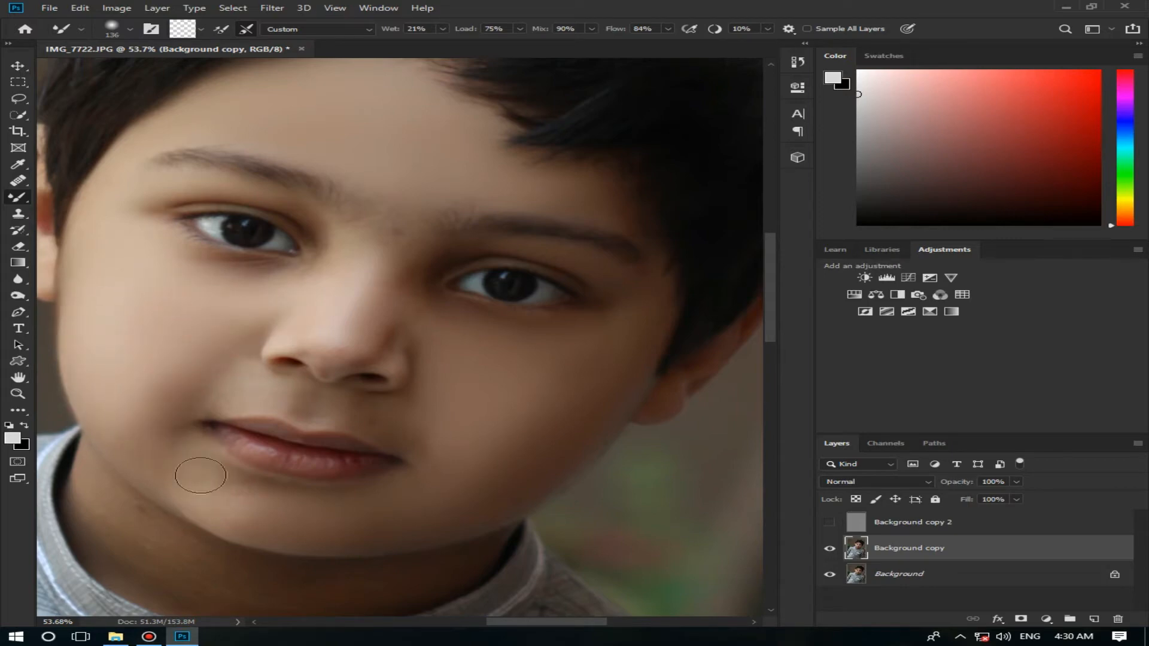
scroll(167, 458, "down", 3)
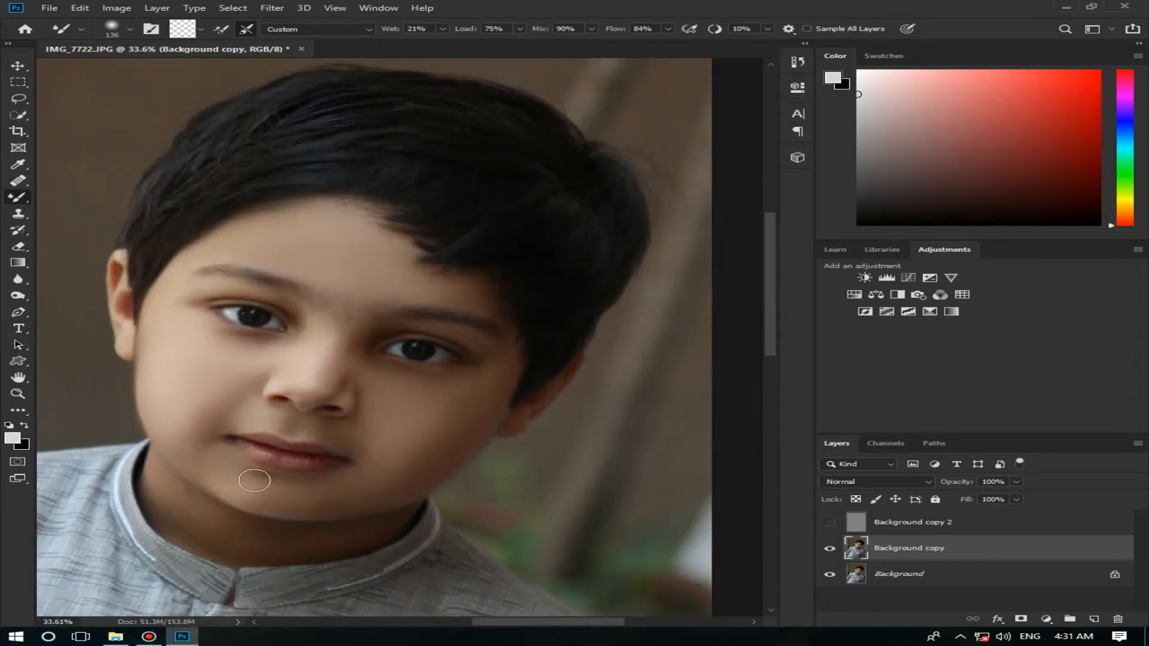
scroll(256, 479, "up", 4)
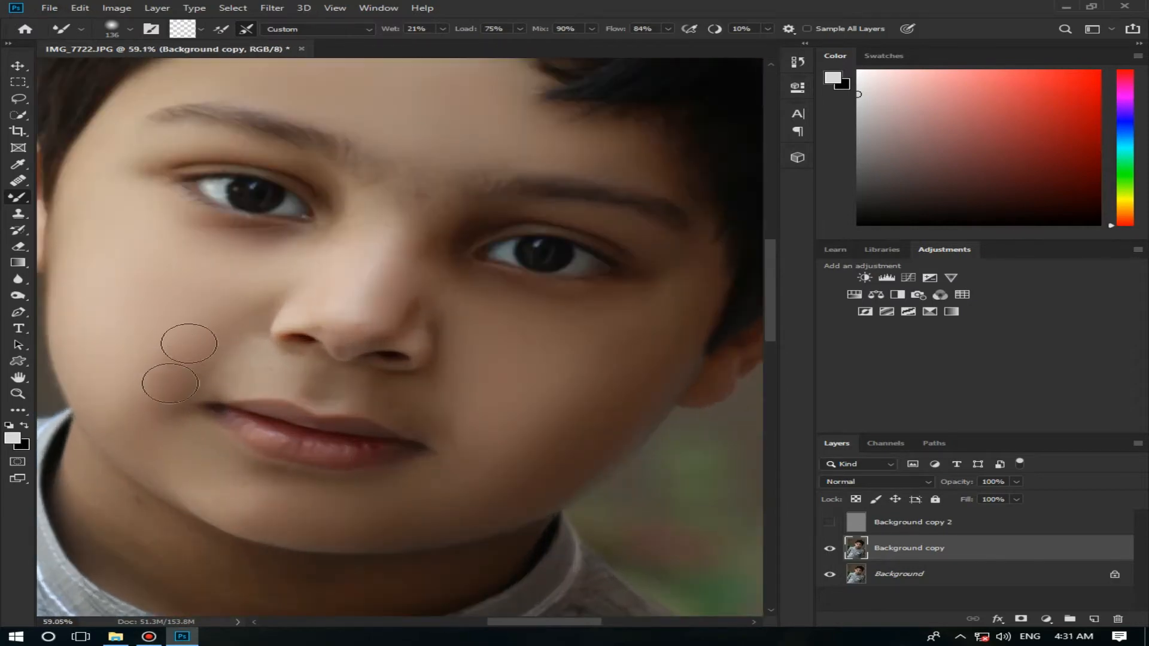
Step: Blend the skin along the nose bridge and jawline with the Mixer Brush, using a brush of up to 180 px
left_click_drag(386, 241, 379, 242)
left_click_drag(534, 479, 553, 480)
scroll(431, 556, "down", 5)
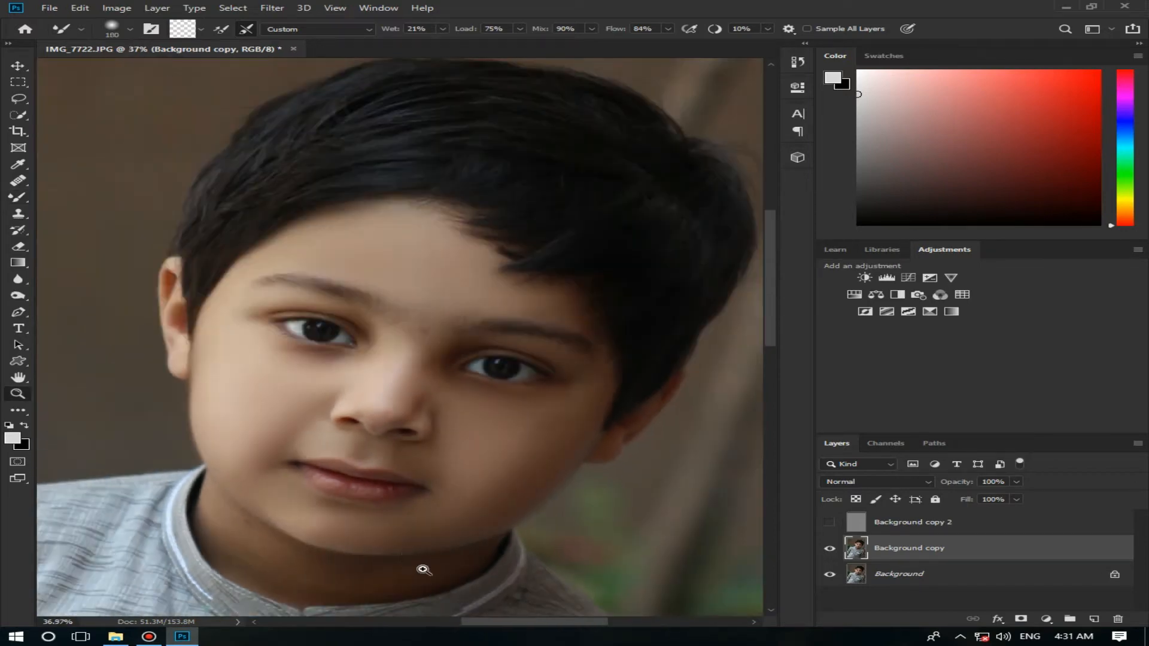
Step: Blend away the spot between the eyebrows with the Mixer Brush at 126 px
double_click(417, 326)
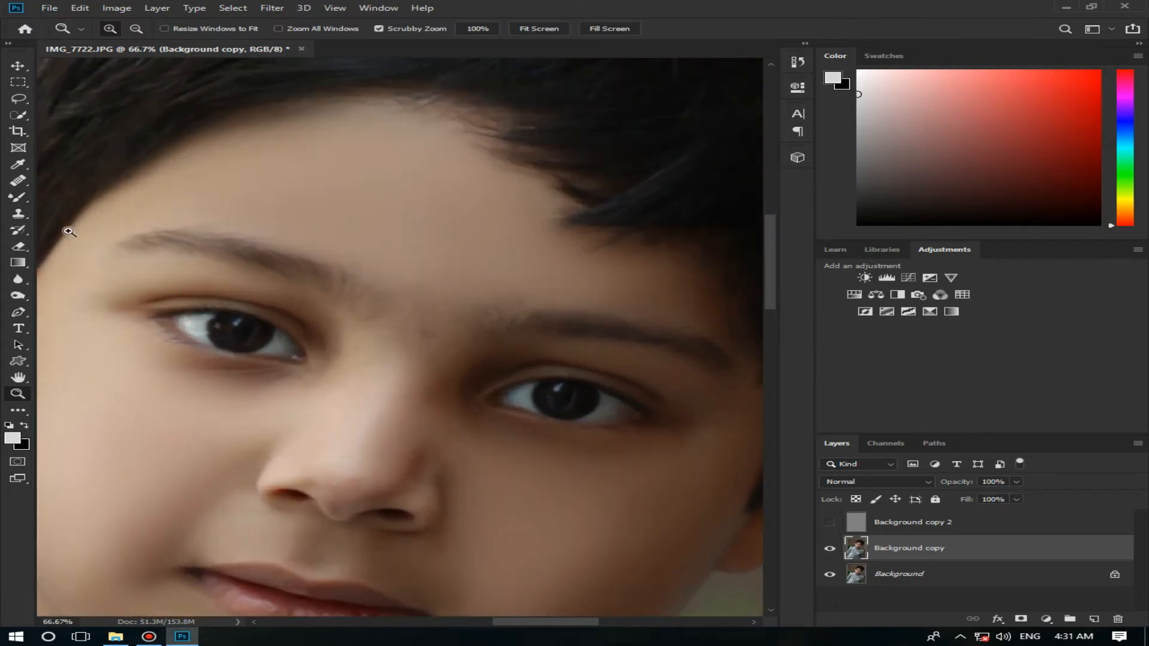
left_click(27, 201)
left_click_drag(315, 333, 299, 336)
left_click_drag(439, 333, 413, 351)
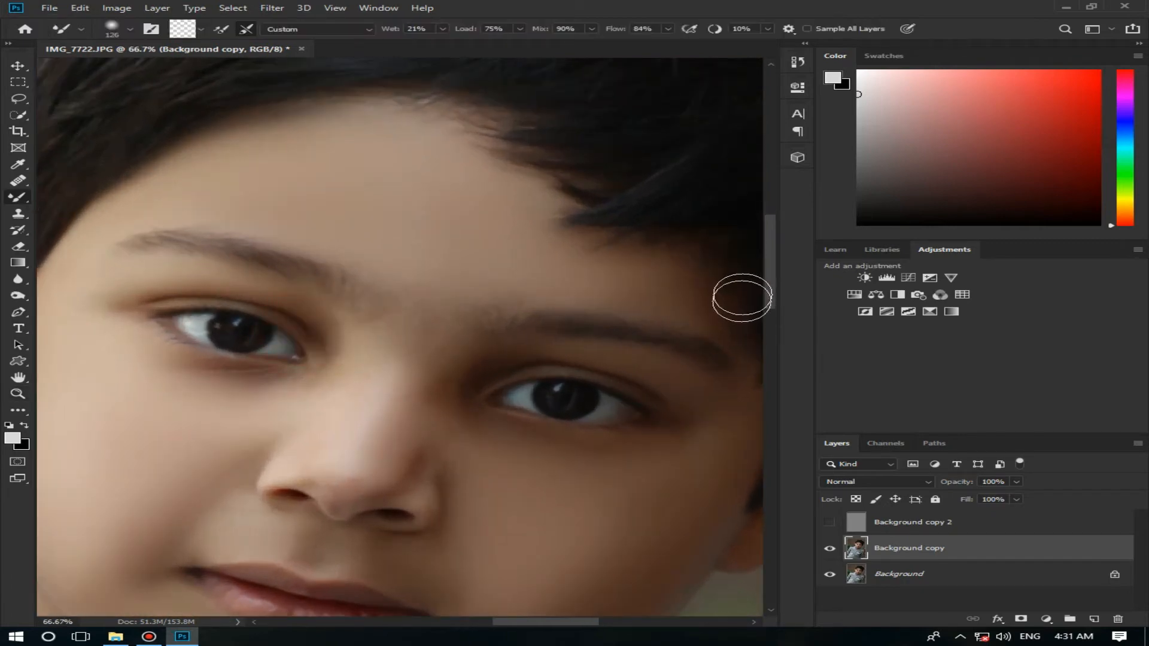
Step: Smooth the neck skin between the chin and the collar with the Mixer Brush at 126 px and 144 px
left_click_drag(772, 300, 766, 372)
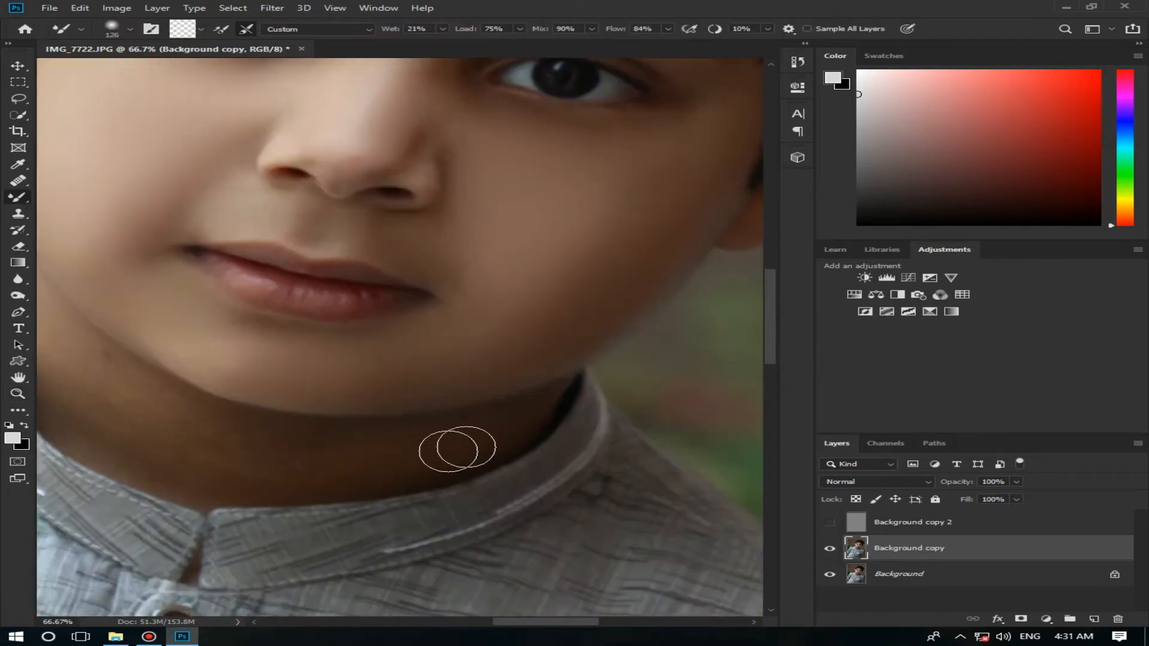
mouse_move(391, 460)
left_mouse_down()
mouse_move(267, 465)
mouse_move(277, 444)
mouse_move(387, 479)
mouse_move(226, 474)
mouse_move(135, 455)
left_mouse_up()
left_click_drag(541, 622, 503, 622)
left_click_drag(377, 395, 391, 400)
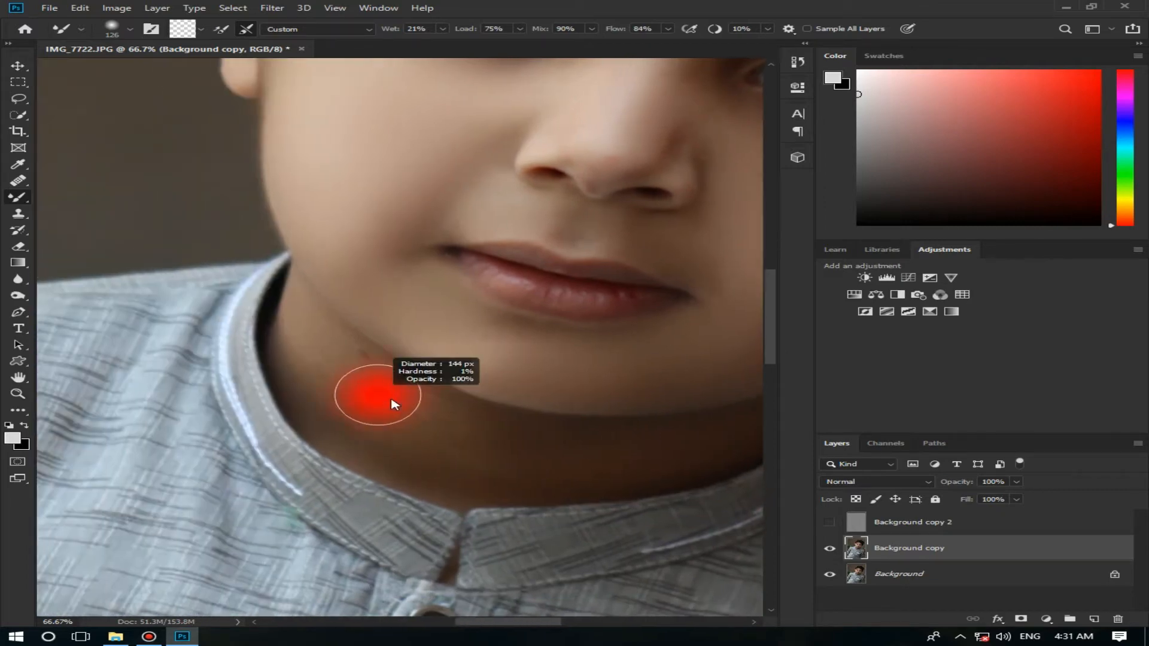
mouse_move(537, 465)
left_mouse_down()
mouse_move(463, 451)
mouse_move(307, 341)
mouse_move(378, 449)
left_mouse_up()
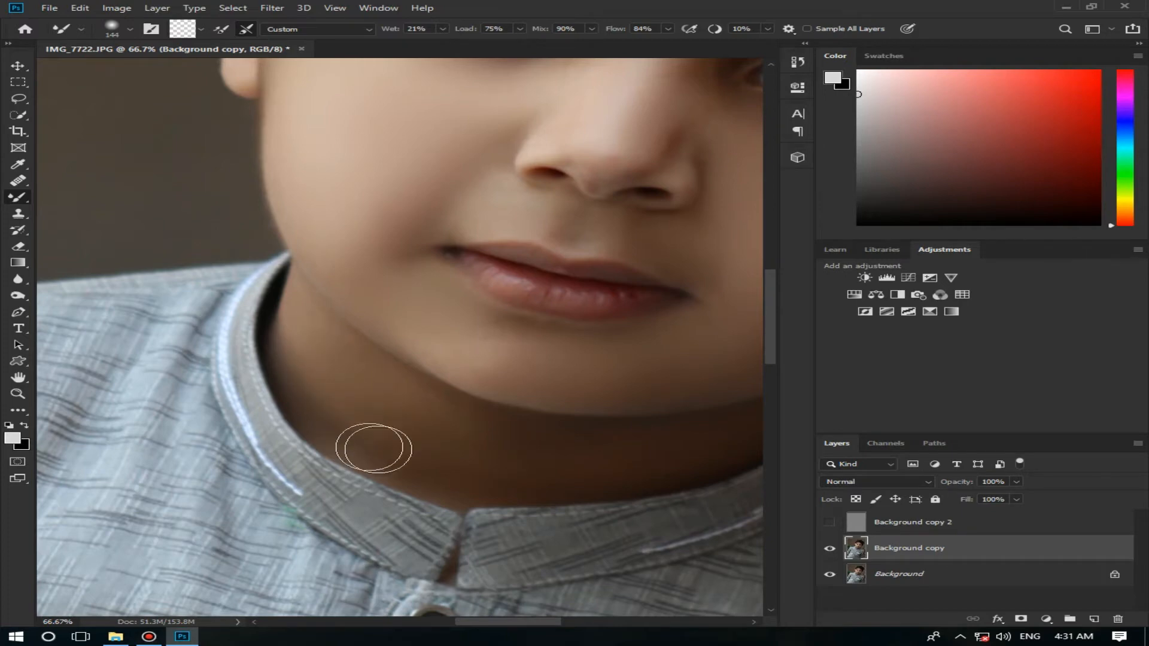
Step: Blend the skin of the brighter cheek with the Mixer Brush enlarged to 216 px
key("z")
right_click(504, 425)
left_click(509, 432)
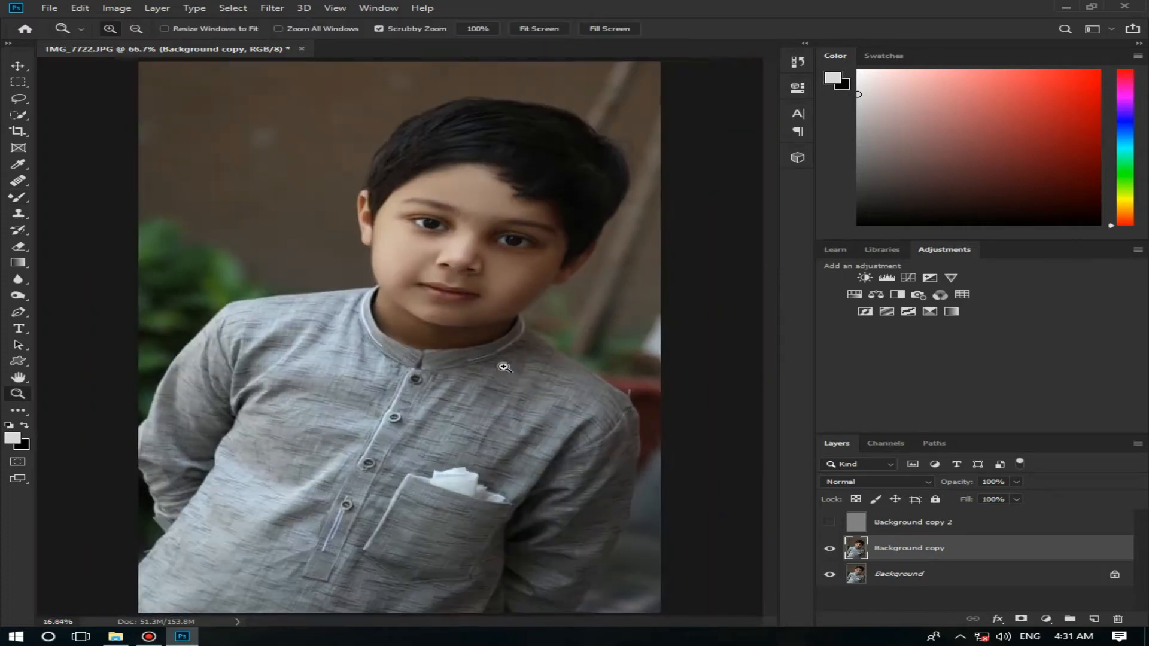
mouse_move(486, 263)
left_mouse_down()
mouse_move(557, 267)
mouse_move(568, 238)
left_mouse_up()
left_click(599, 186)
left_click(19, 203)
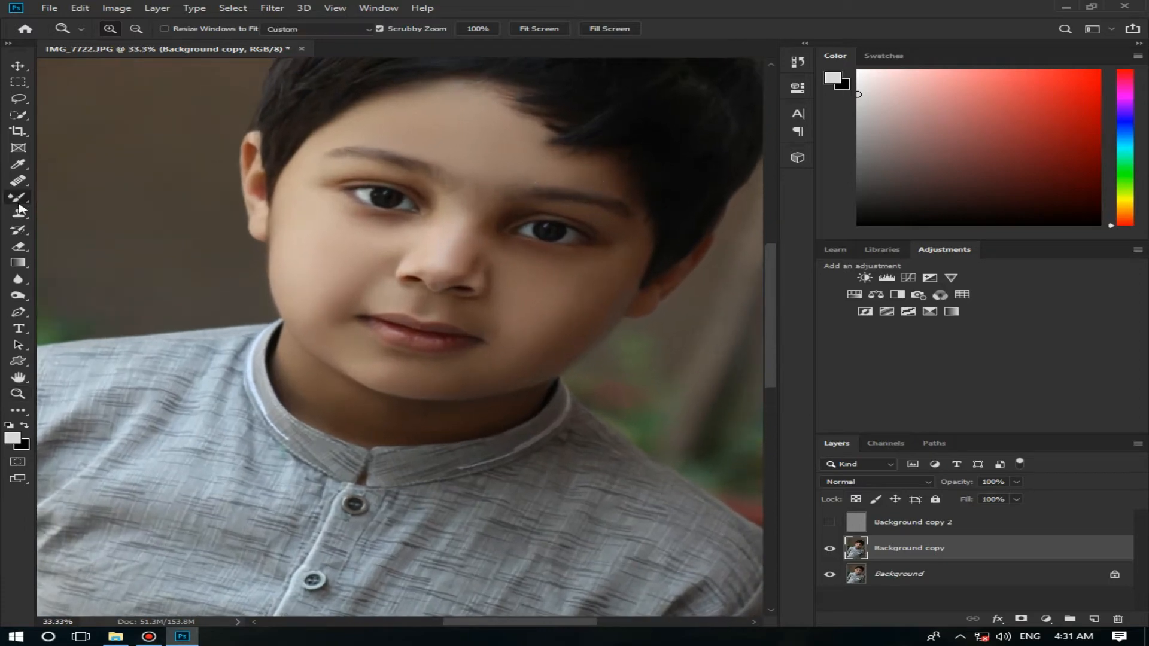
left_click_drag(318, 282, 333, 286)
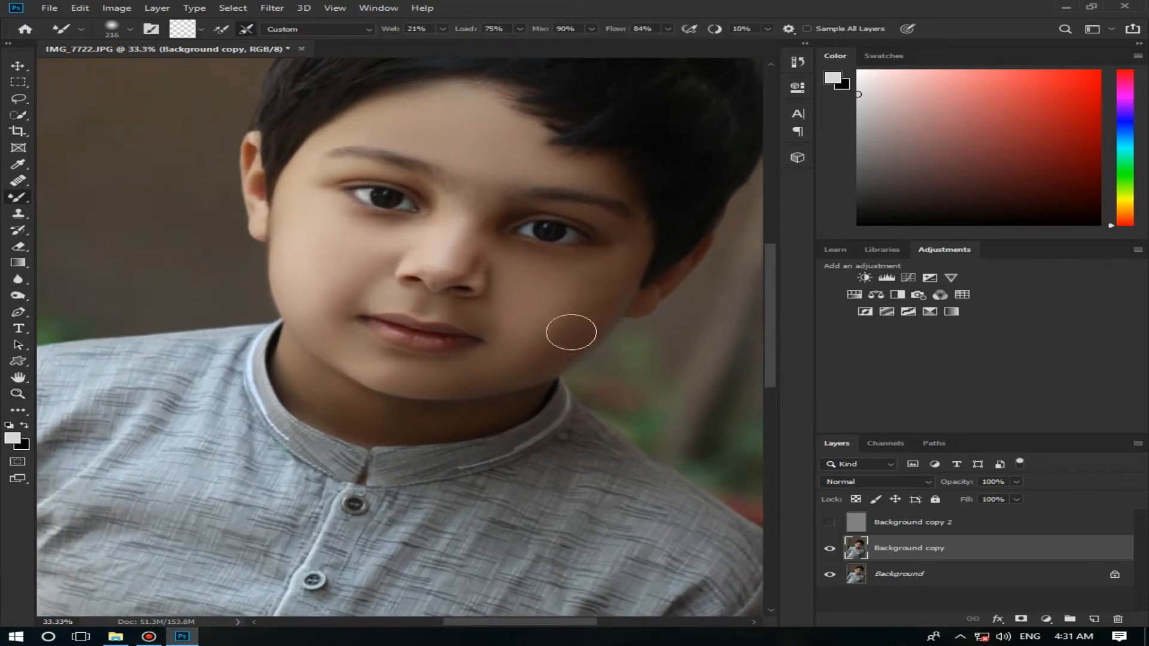
Step: Show the Background copy 2 texture layer again and inspect the face up close
left_click(829, 525)
key("z")
left_click_drag(491, 231, 615, 237)
Step: Select the Background copy and Background copy 2 layers and create a new layer group named "skin"
left_click(1016, 521)
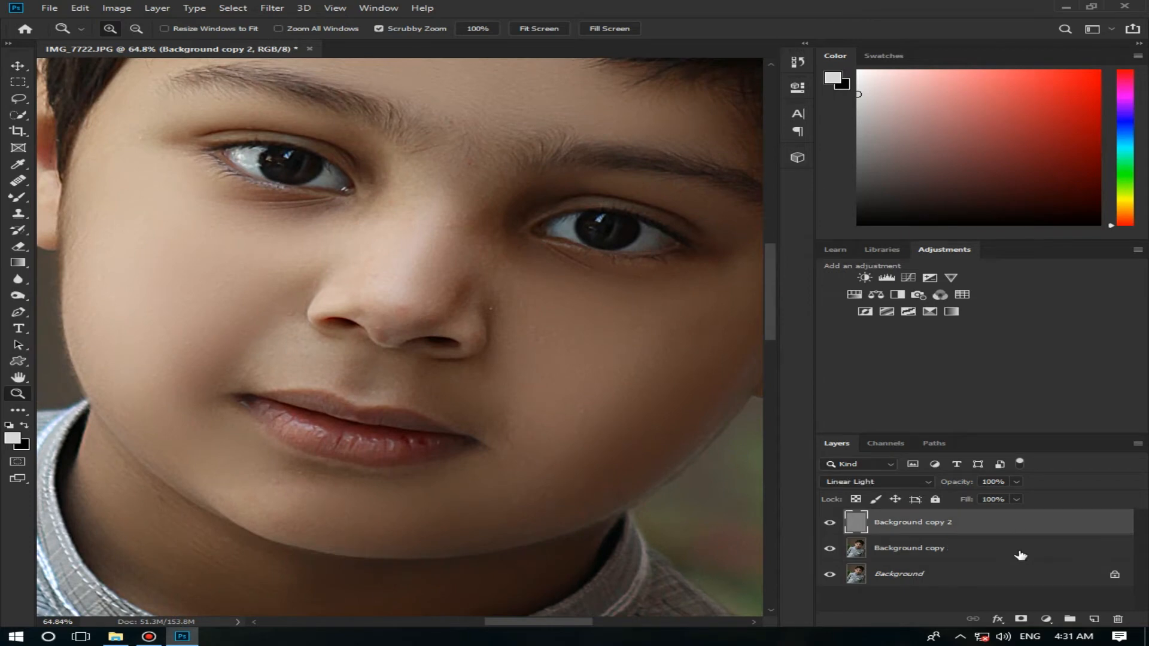
left_click(1021, 554, "shift")
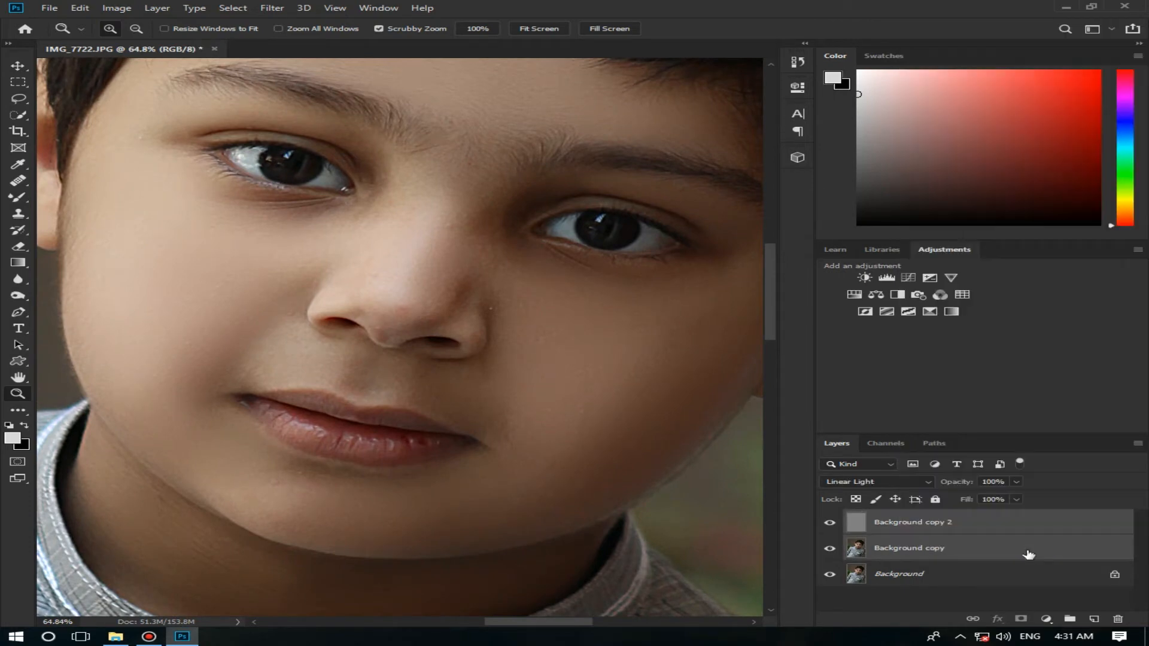
left_click(172, 8)
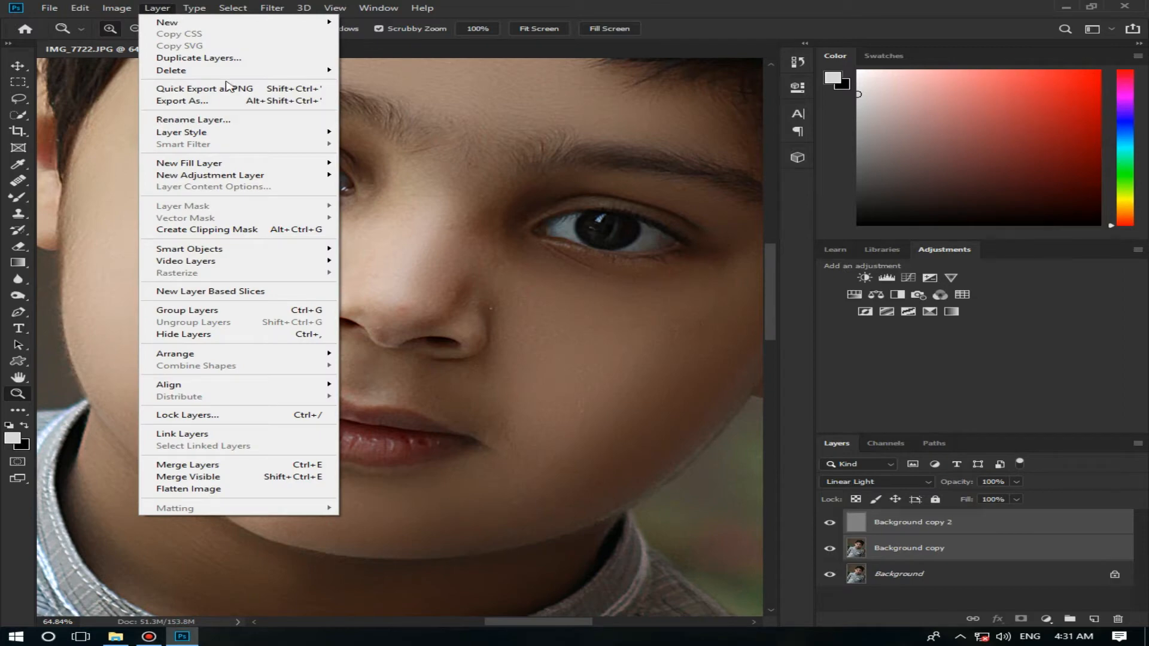
mouse_move(217, 27)
left_click(370, 45)
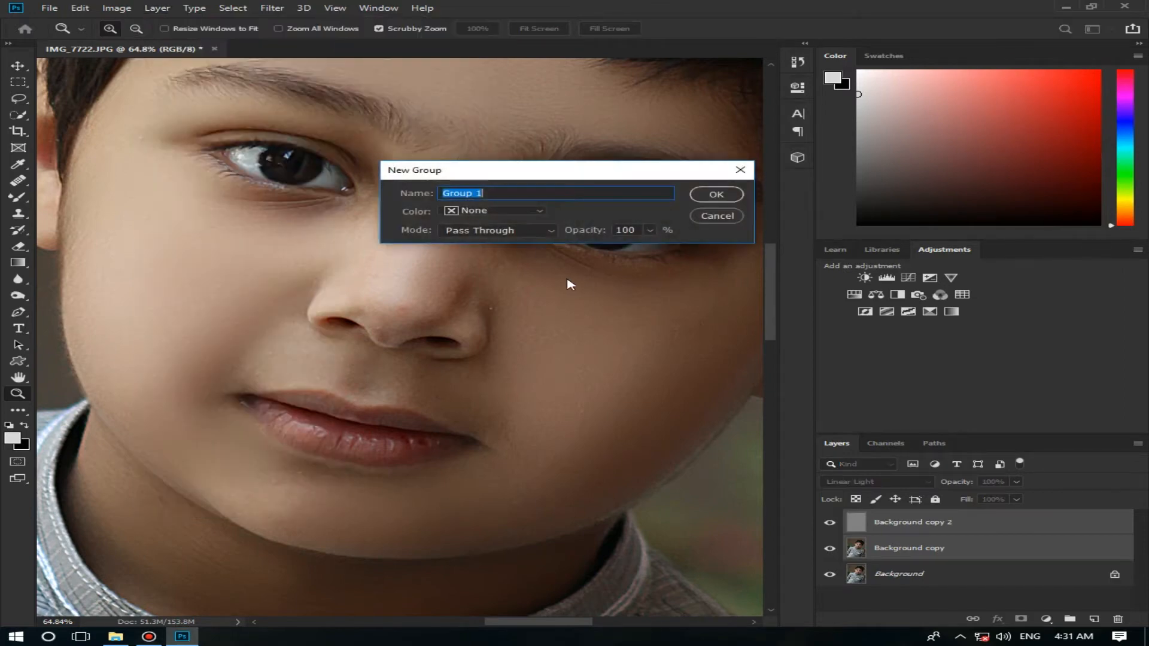
type("skin")
key("Return")
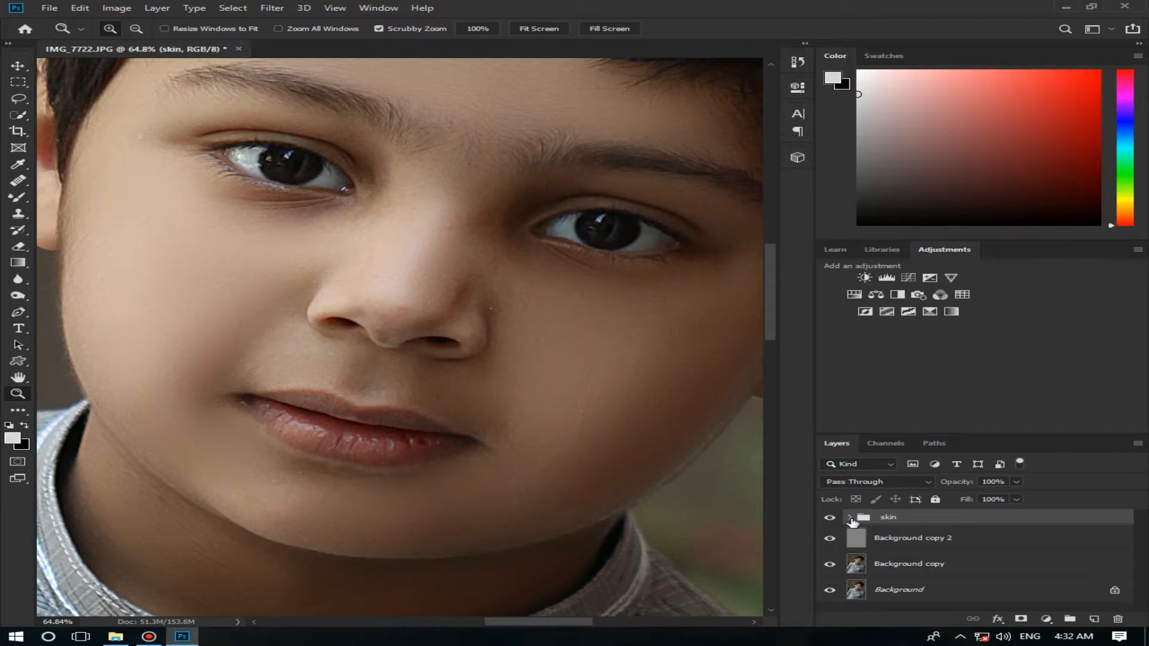
Step: Move Background copy 2 and Background copy into the skin group, keeping the texture layer above, and collapse the group
left_click_drag(993, 545, 998, 526)
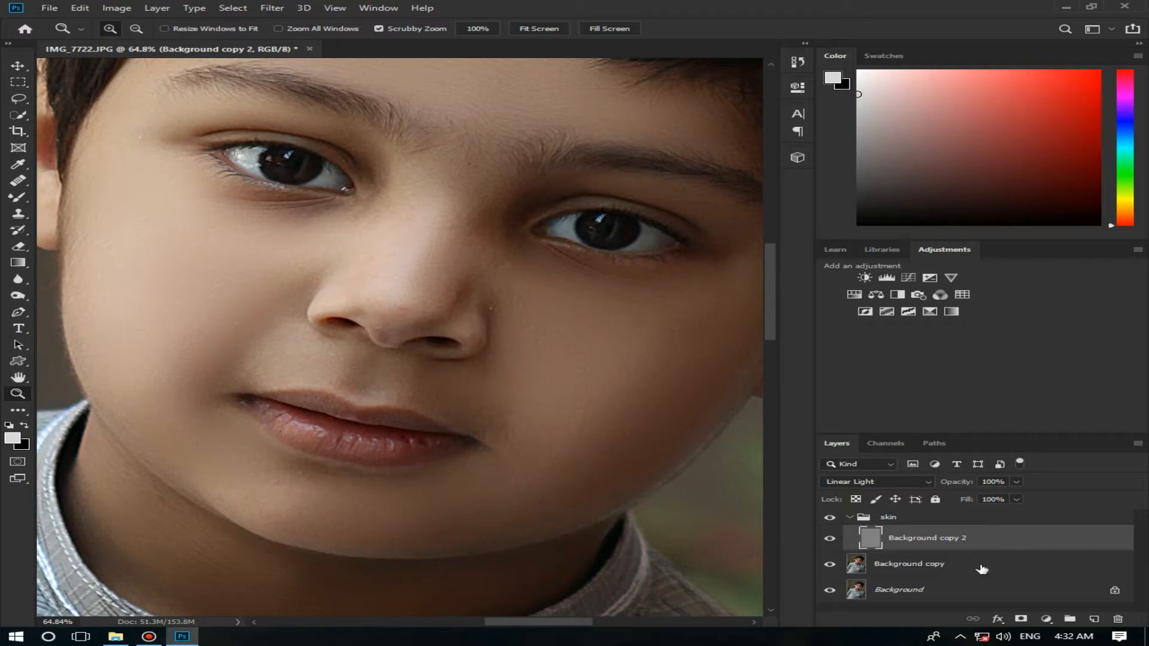
mouse_move(982, 569)
left_mouse_down()
mouse_move(974, 519)
mouse_move(1000, 567)
left_mouse_up()
left_click(850, 518)
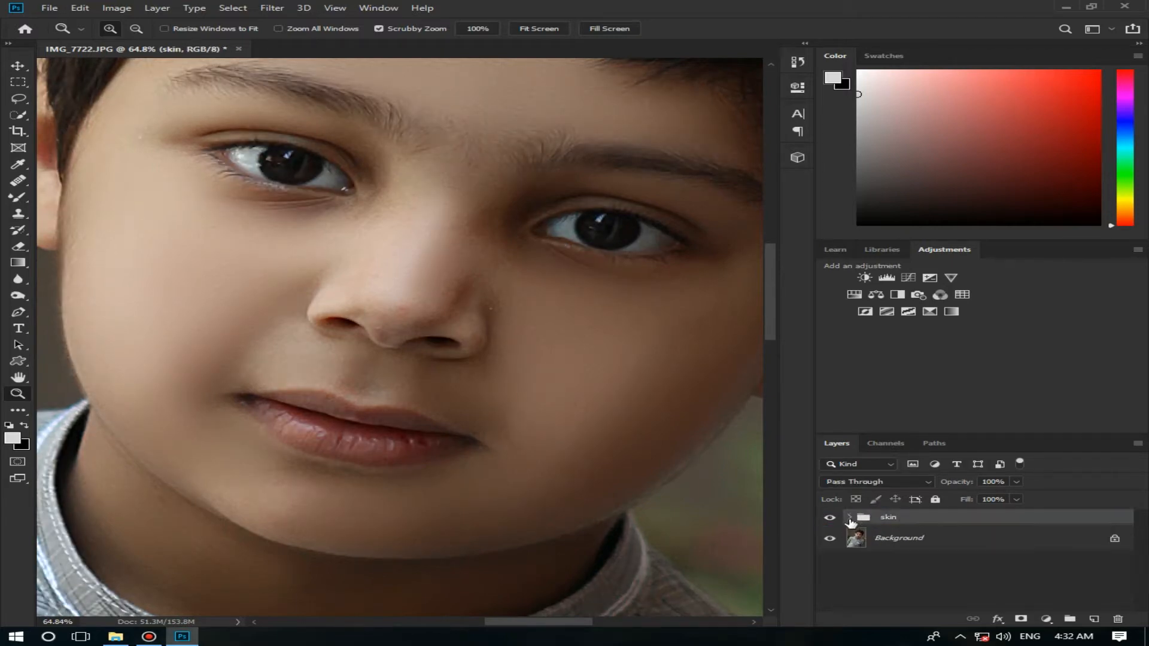
Step: Compare the portrait with and without the skin group and view the whole image
left_click(831, 518)
left_click(830, 519)
right_click(621, 404)
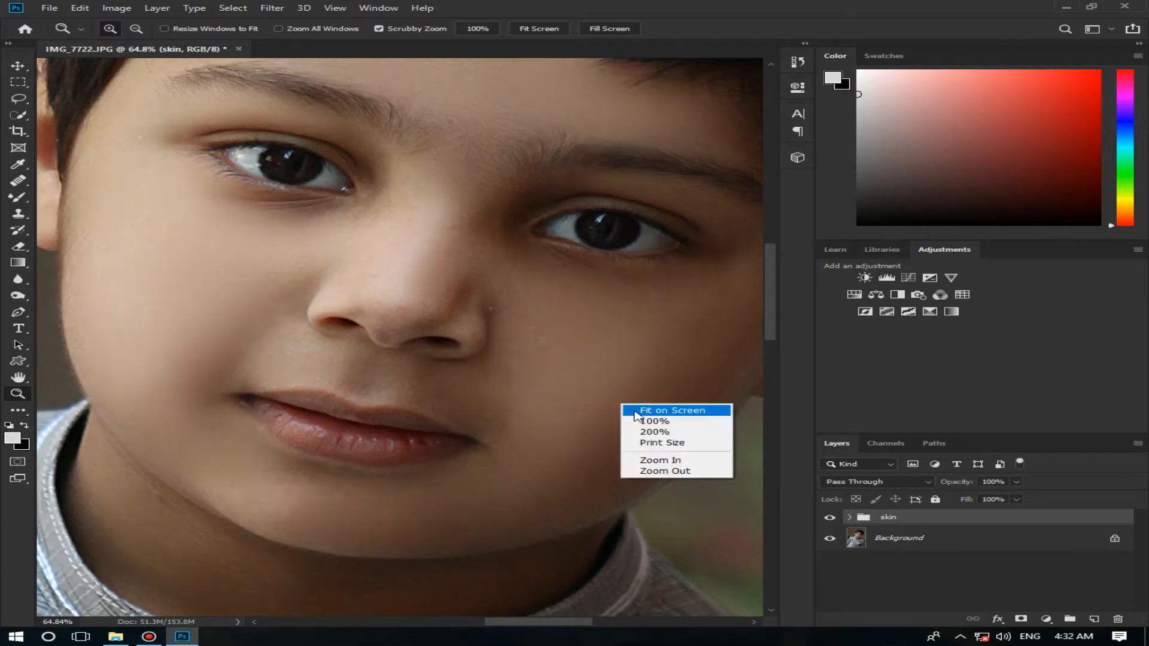
left_click(637, 412)
left_click_drag(444, 353, 483, 356)
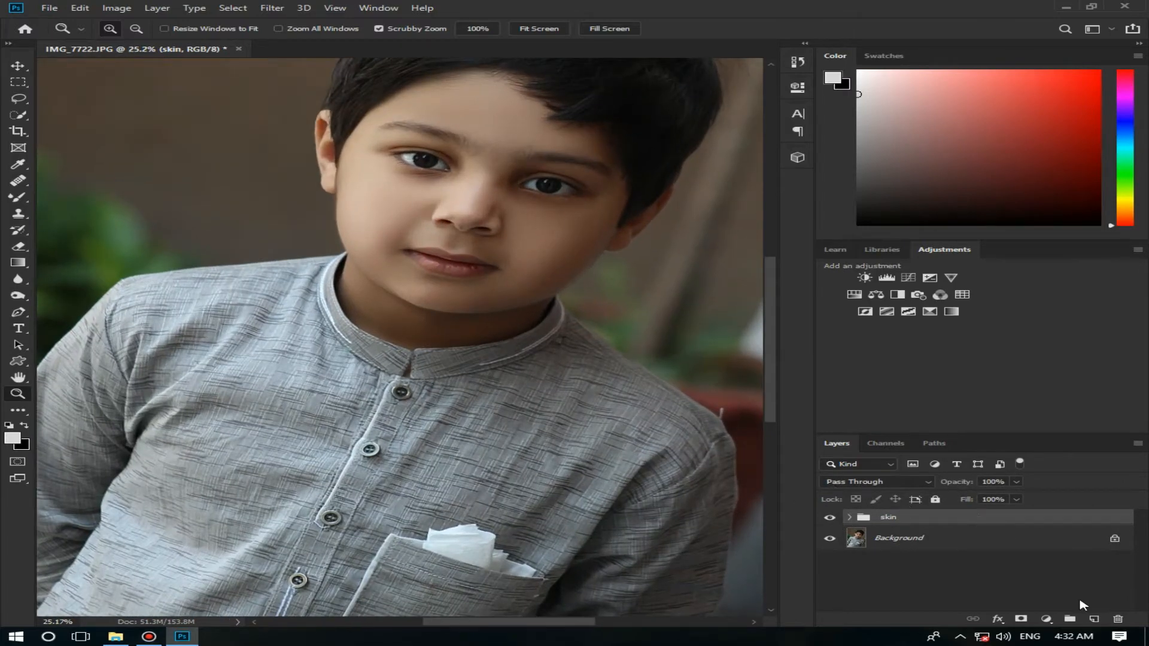
left_click(1092, 620)
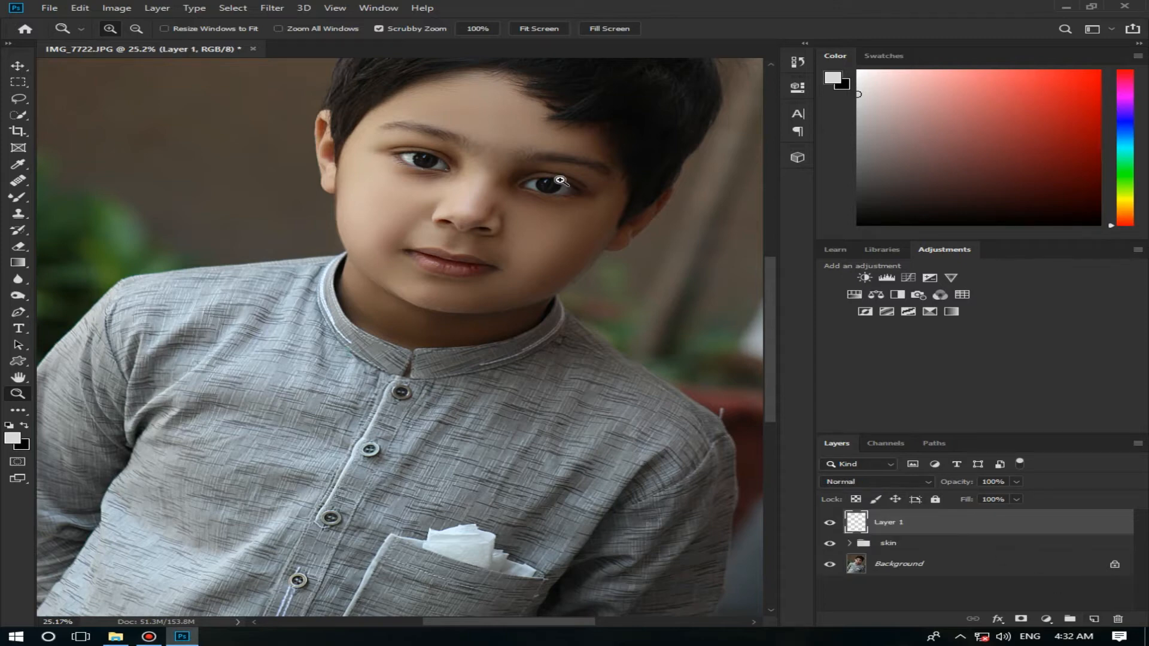
mouse_move(560, 180)
left_mouse_down()
mouse_move(589, 185)
mouse_move(555, 184)
left_mouse_up()
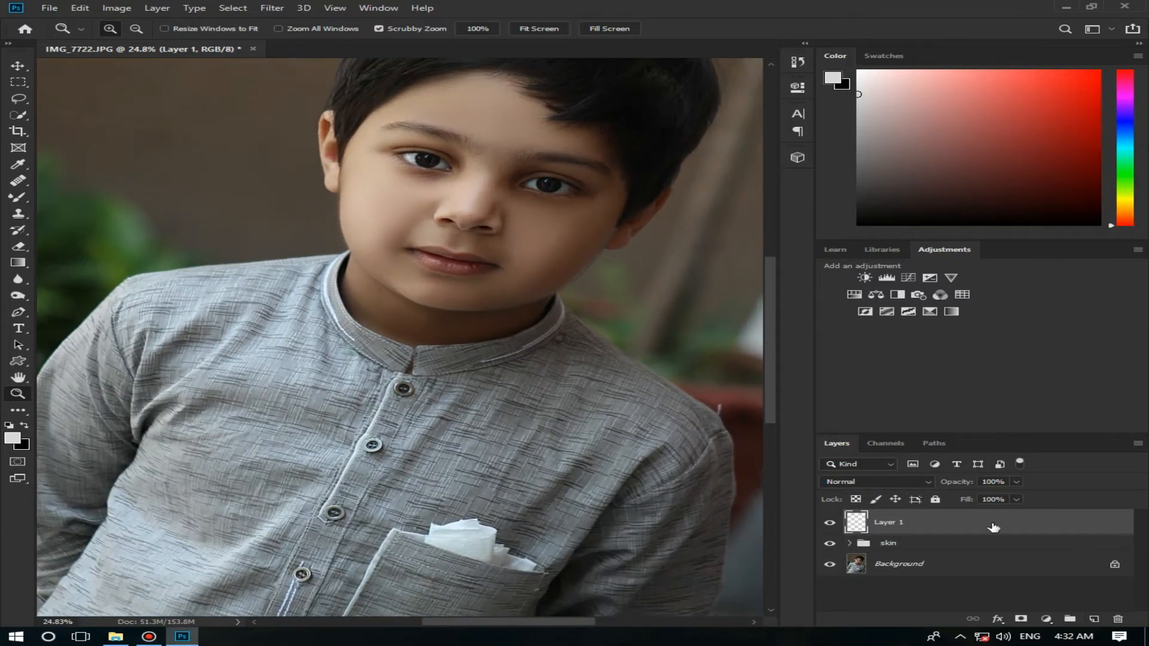
left_click_drag(994, 527, 1118, 619)
Step: Merge the skin group into a single layer and compare the image with that layer hidden and shown
right_click(961, 519)
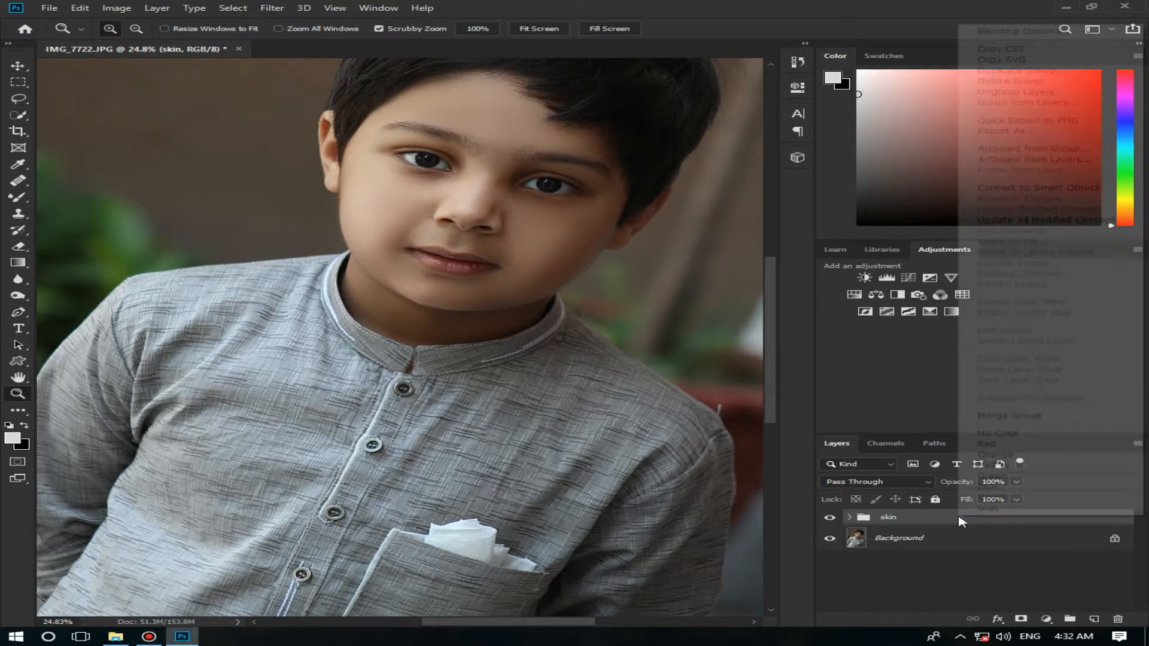
left_click(1009, 415)
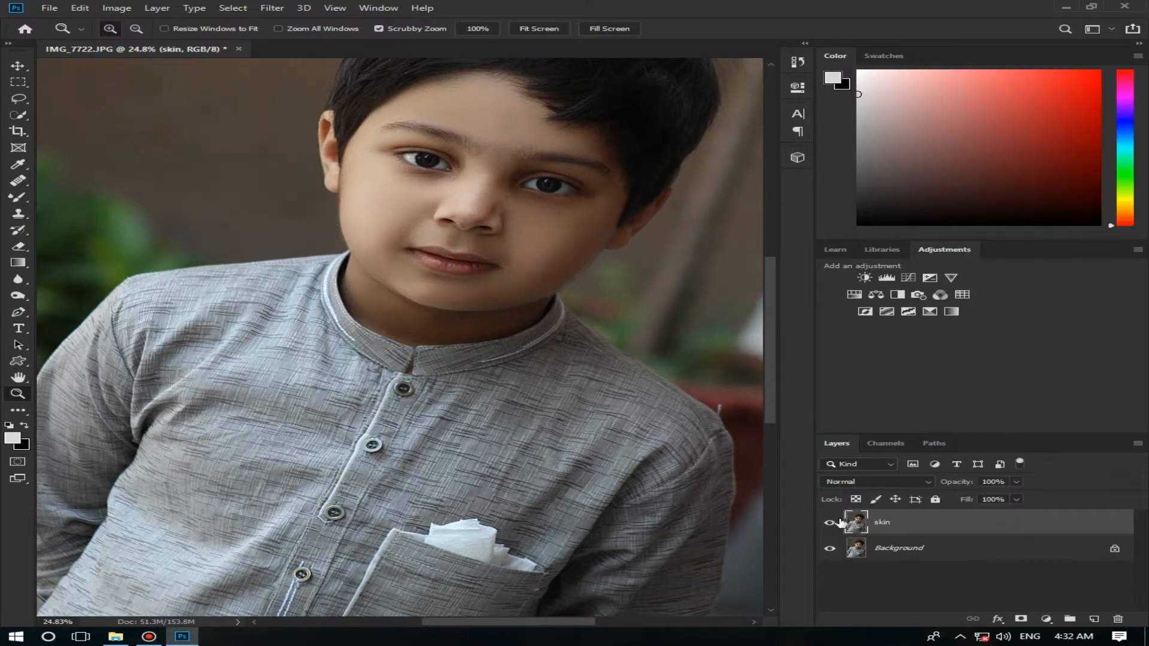
left_click(830, 523)
left_click(829, 523)
Step: Duplicate the skin layer and rename the copy "eye"
left_click_drag(1005, 532, 1094, 618)
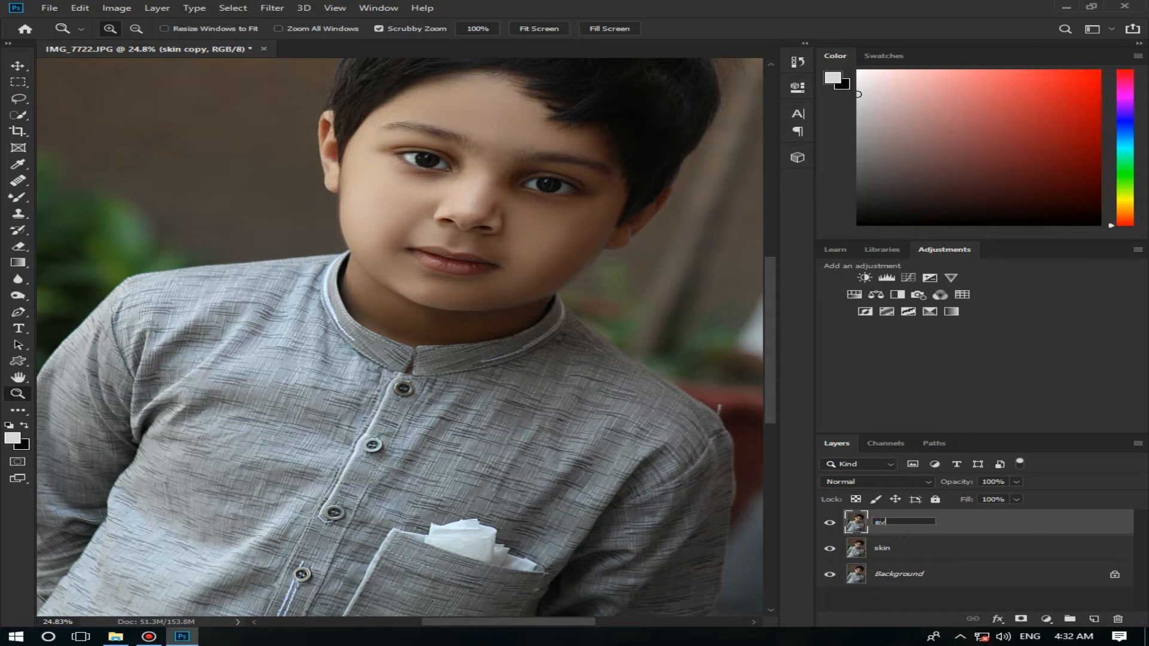
type("e")
key("Return")
Step: Darken the lash lines of the eye on the brighter side with the Burn tool at 12 px, Midtones, 50% exposure
left_click_drag(541, 177, 665, 205)
left_click_drag(578, 621, 596, 621)
left_click(405, 228)
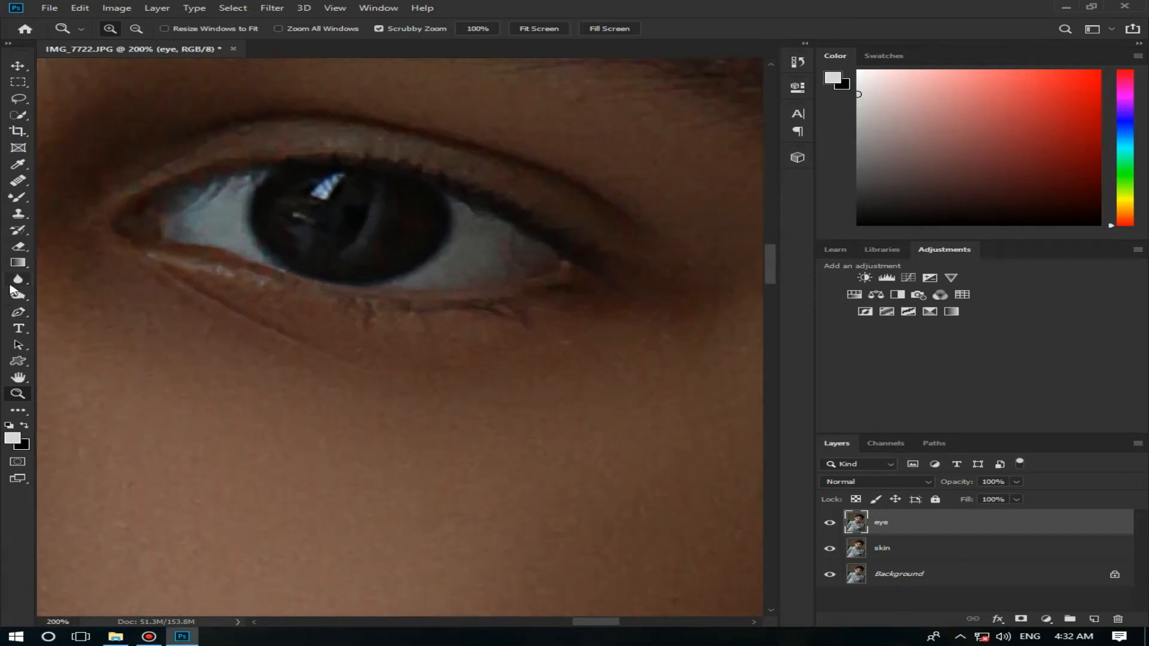
left_click(17, 295)
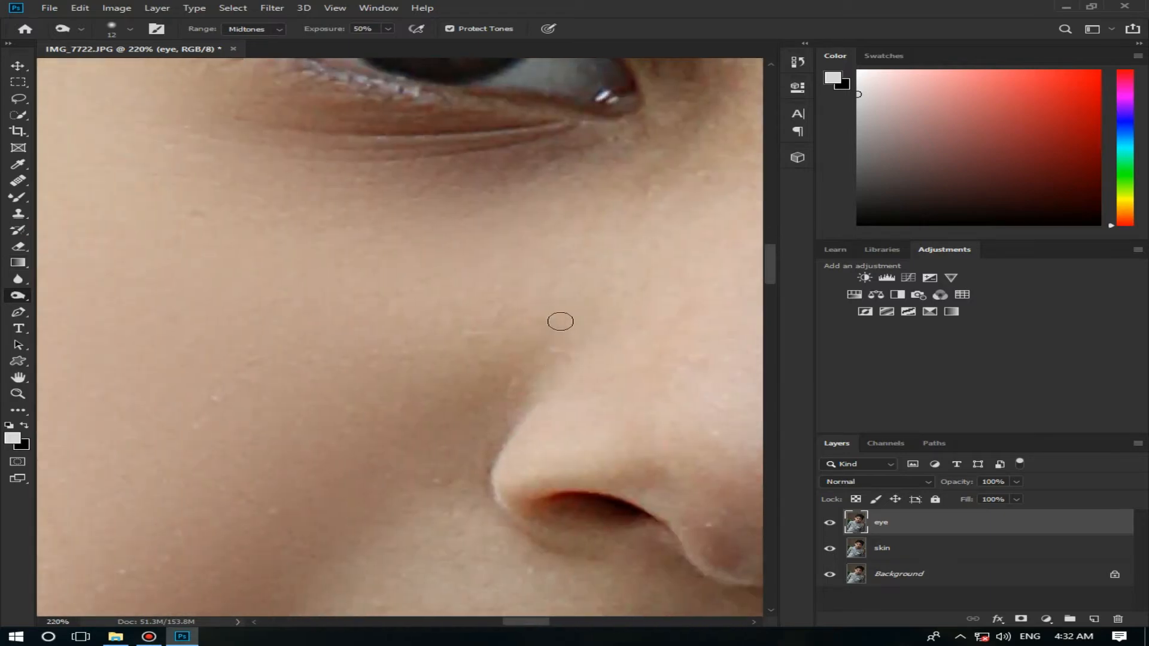
scroll(544, 238, "up", 2)
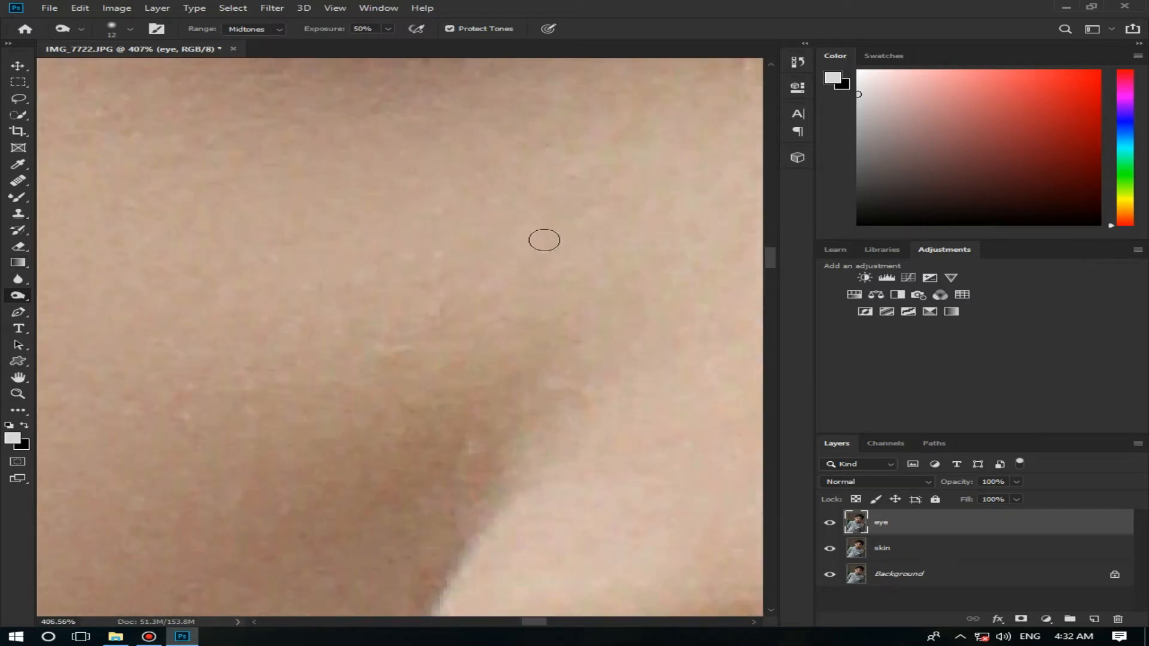
scroll(544, 239, "down", 2)
scroll(544, 240, "down", 2)
scroll(412, 348, "up", 4)
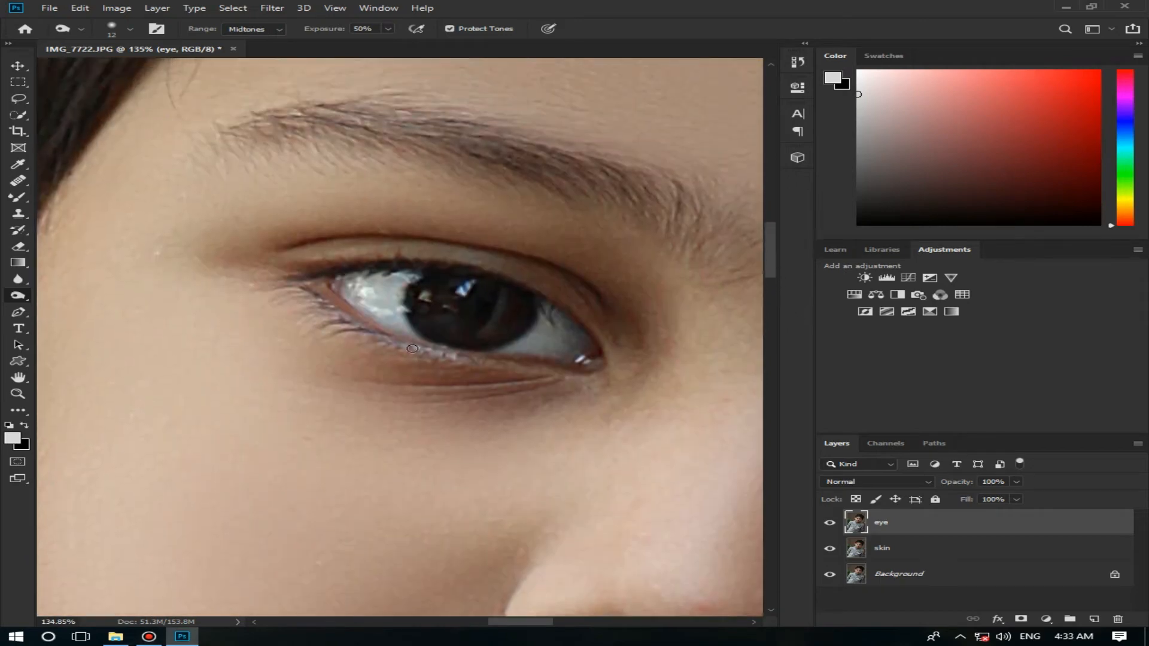
mouse_move(444, 356)
left_mouse_down()
mouse_move(361, 333)
mouse_move(305, 295)
left_mouse_up()
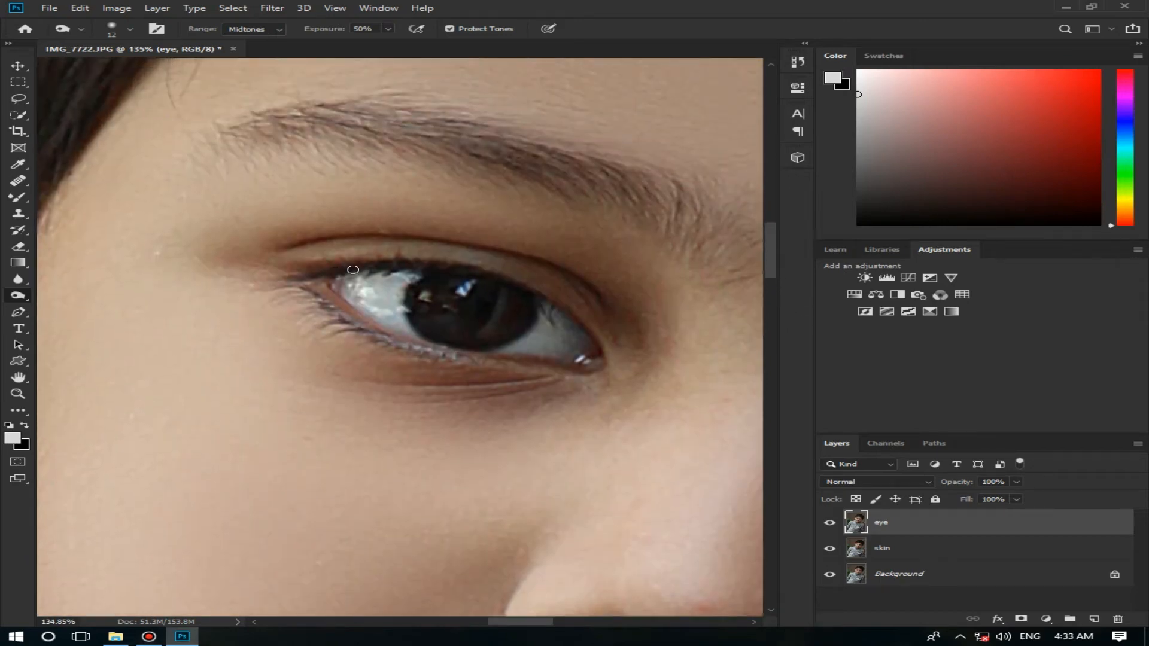
Step: Brighten the white of the same eye on both sides of the iris with a 17 px Dodge tool, Midtones, 50% exposure
key("z")
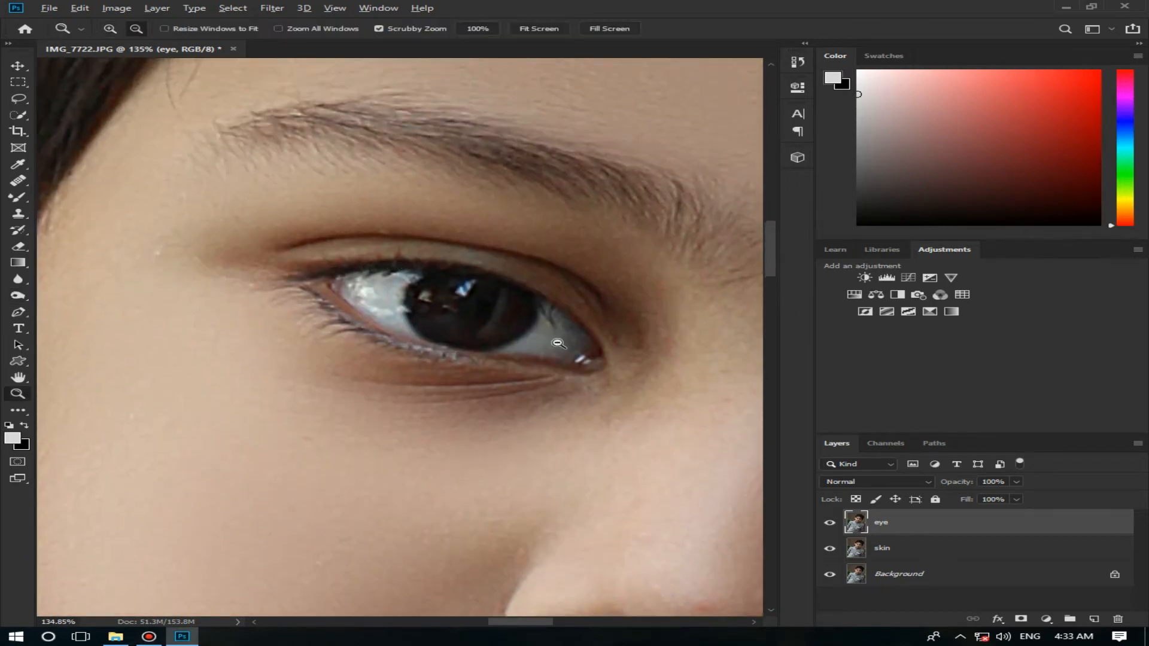
scroll(557, 342, "up", 1)
left_click(529, 360, "alt")
left_click(530, 360)
left_click(529, 360)
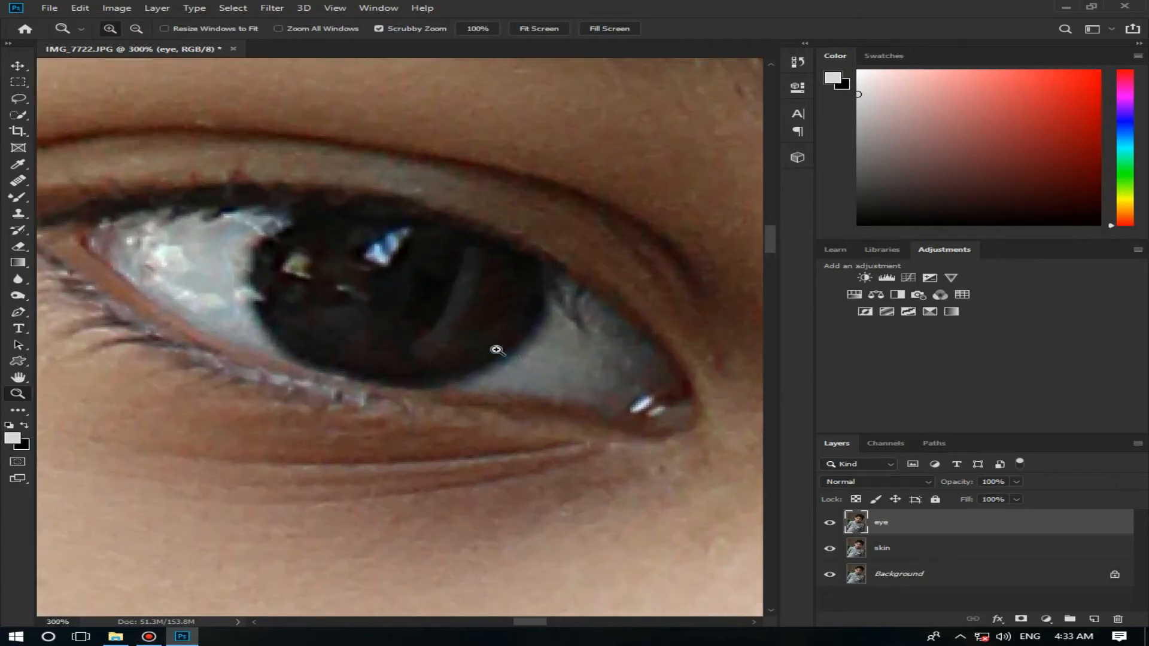
left_click(18, 296)
left_click(58, 297)
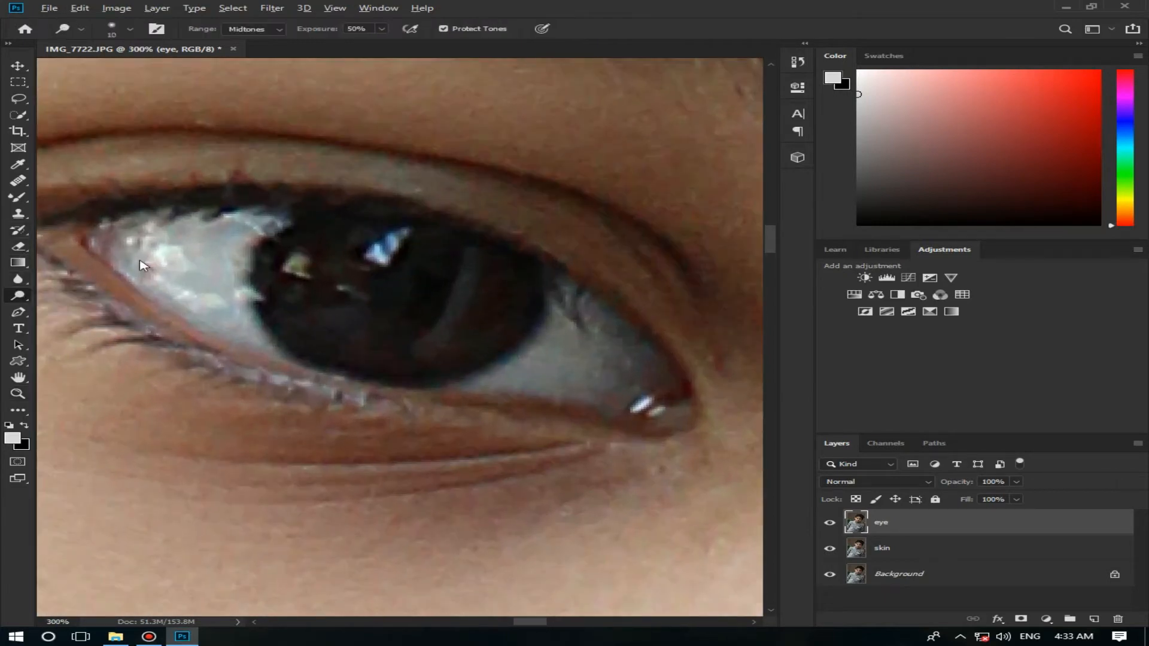
mouse_move(139, 261)
left_mouse_down()
mouse_move(259, 225)
mouse_move(113, 231)
mouse_move(200, 316)
mouse_move(202, 282)
mouse_move(218, 264)
mouse_move(211, 271)
mouse_move(176, 237)
mouse_move(127, 243)
mouse_move(256, 225)
mouse_move(227, 292)
mouse_move(237, 322)
mouse_move(93, 237)
left_mouse_up()
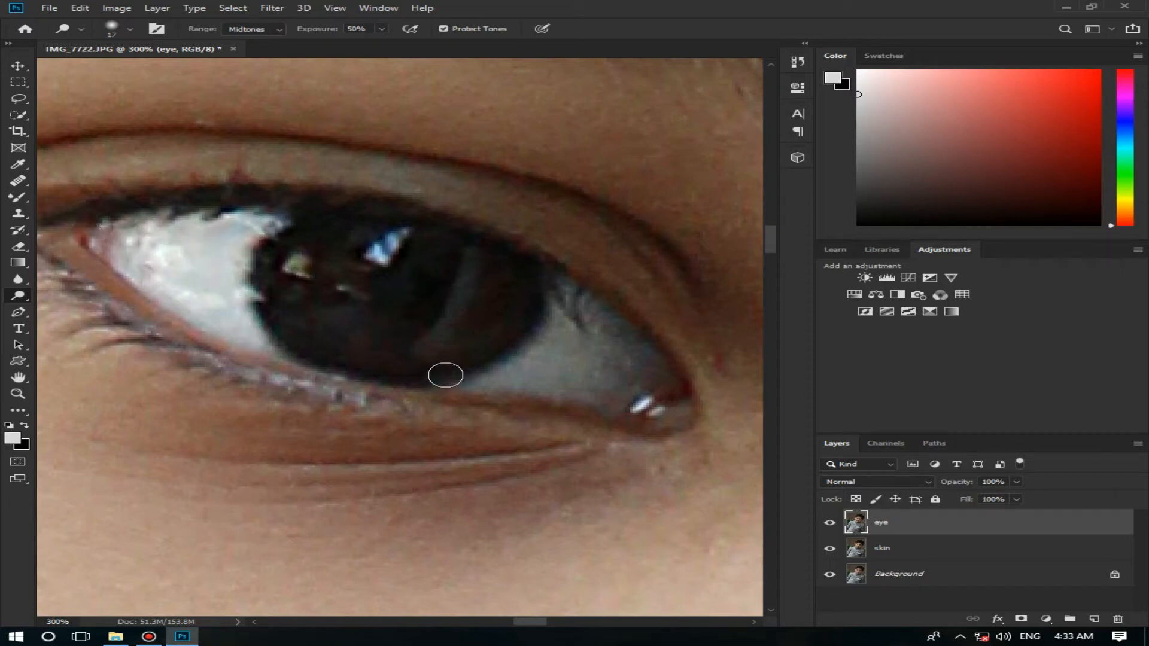
mouse_move(498, 380)
left_mouse_down()
mouse_move(544, 355)
mouse_move(573, 290)
mouse_move(651, 385)
mouse_move(558, 392)
mouse_move(495, 380)
mouse_move(576, 387)
mouse_move(545, 362)
mouse_move(617, 370)
mouse_move(583, 336)
mouse_move(630, 353)
left_mouse_up()
Step: Brighten the reflections inside the iris with the Dodge tool at 10 px
mouse_move(394, 242)
left_mouse_down()
mouse_move(384, 252)
mouse_move(378, 240)
left_mouse_up()
left_click_drag(448, 273, 442, 273)
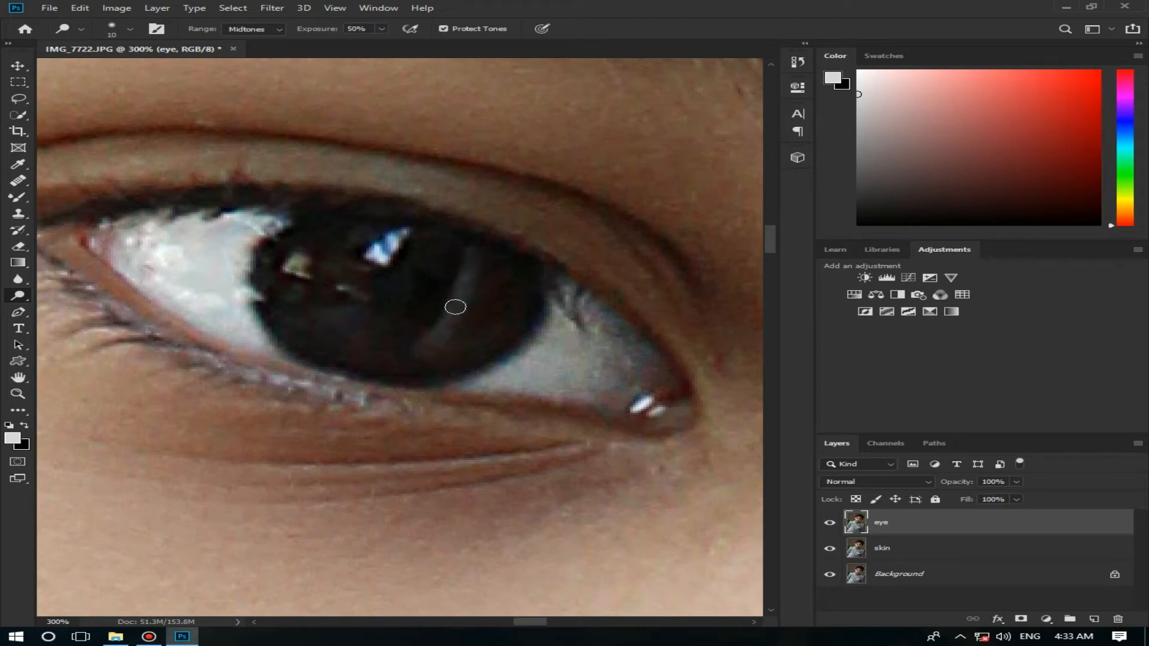
left_click_drag(302, 261, 361, 296)
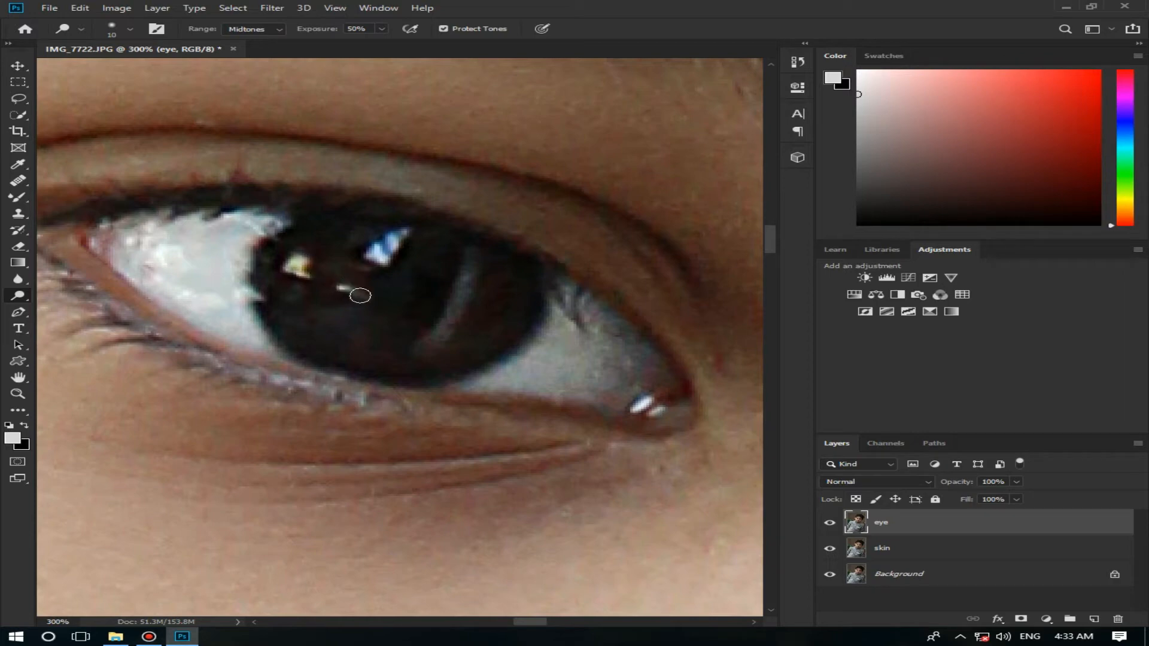
Step: Brighten the inner white of the eye on the shaded side with the Dodge tool at 22 px, Midtones, 50% exposure
left_click_drag(537, 625, 618, 622)
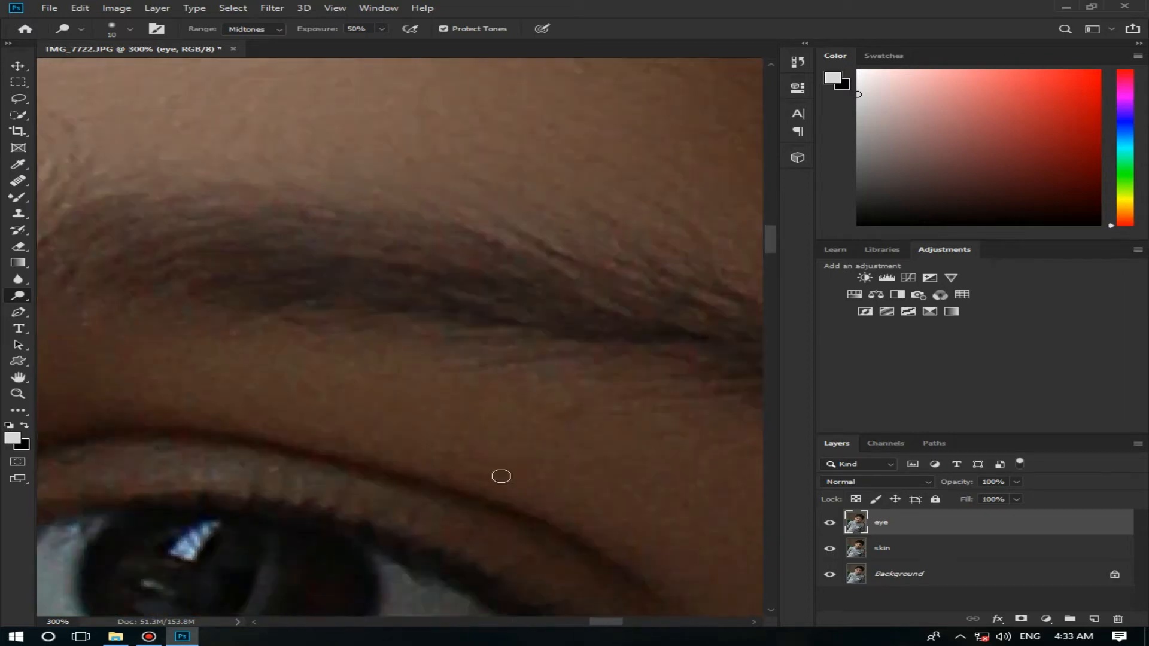
scroll(498, 479, "down", 4)
key("z")
scroll(419, 565, "down", 3)
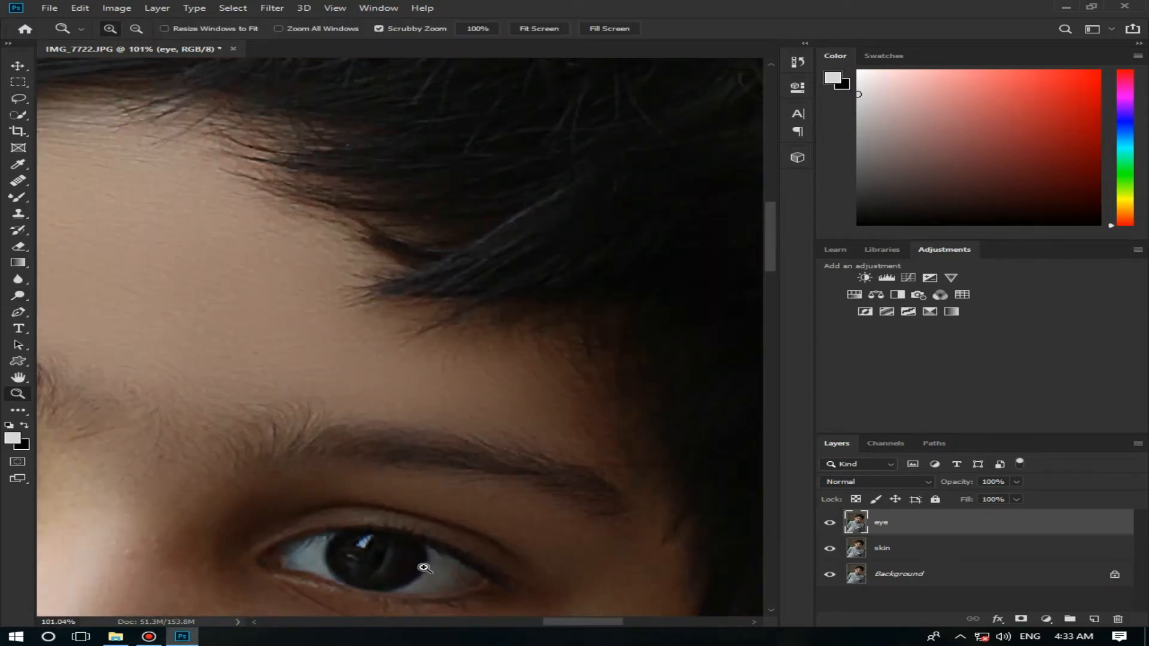
left_click_drag(774, 250, 770, 277)
left_click(370, 368)
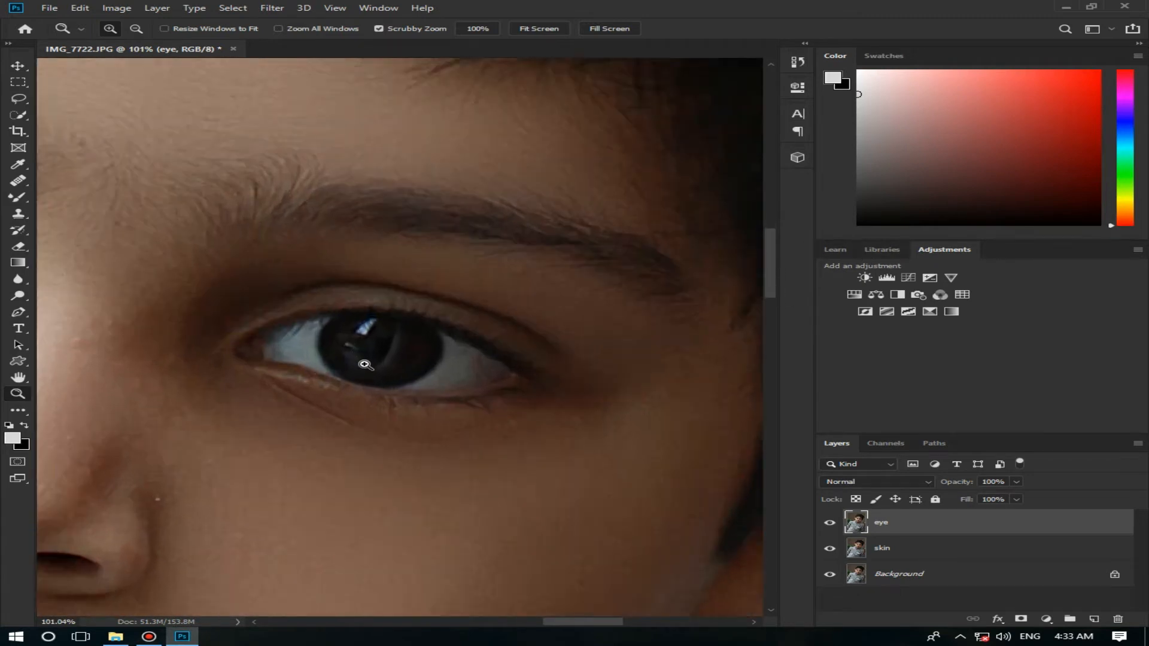
left_click(371, 369)
left_click(18, 295)
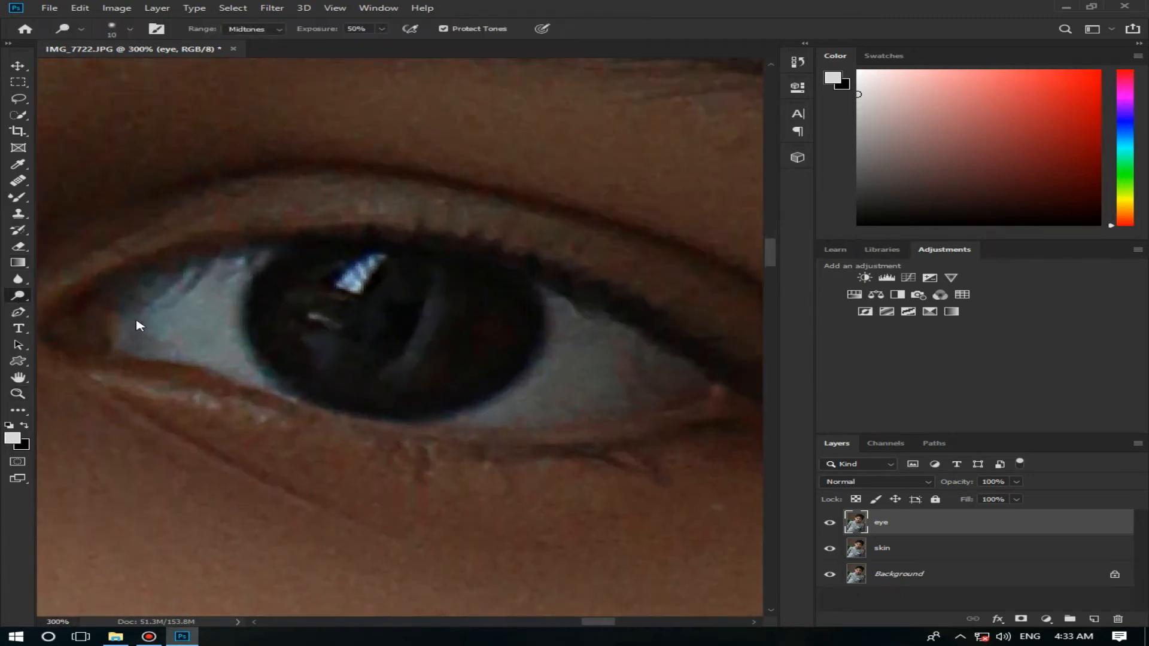
mouse_move(149, 318)
left_mouse_down()
mouse_move(218, 291)
mouse_move(233, 367)
mouse_move(253, 370)
mouse_move(164, 328)
mouse_move(137, 338)
mouse_move(146, 337)
mouse_move(124, 321)
left_mouse_up()
Step: Brighten the same eye's iris reflections with the Dodge tool at about 12 px and its outer white at 16 px
left_click_drag(366, 305, 358, 308)
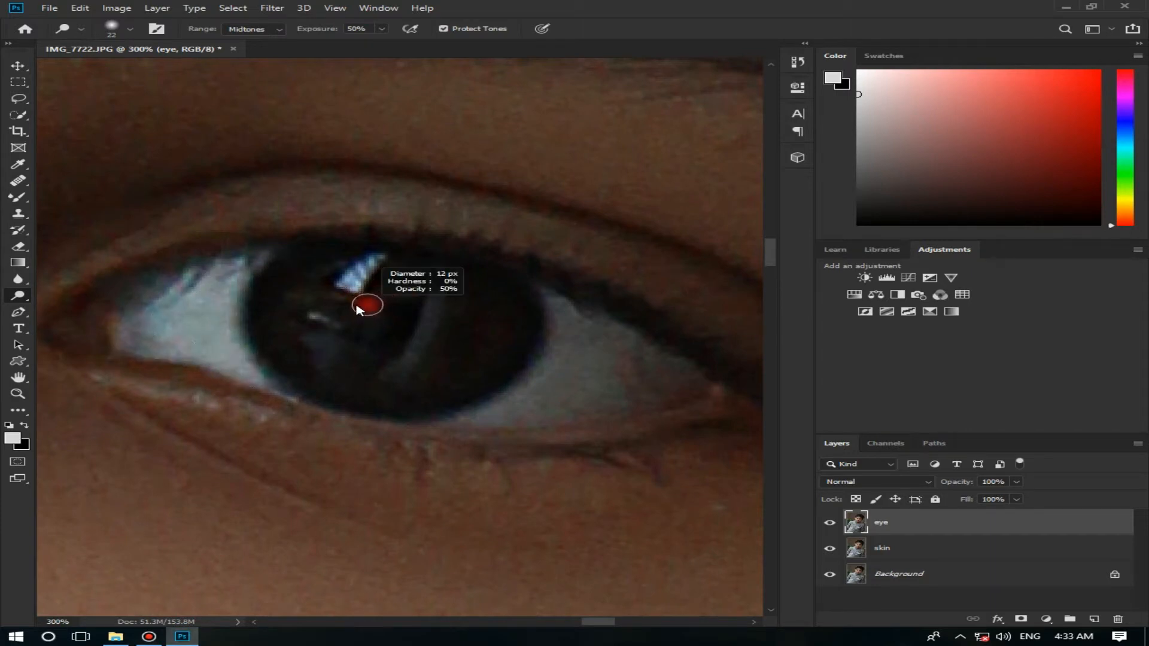
mouse_move(318, 347)
left_mouse_down()
mouse_move(331, 368)
mouse_move(330, 328)
mouse_move(316, 321)
mouse_move(404, 372)
mouse_move(422, 339)
mouse_move(431, 350)
mouse_move(413, 371)
mouse_move(428, 293)
mouse_move(359, 273)
left_mouse_up()
left_click_drag(583, 385, 587, 385)
mouse_move(492, 410)
left_mouse_down()
mouse_move(562, 329)
mouse_move(590, 356)
mouse_move(632, 360)
mouse_move(672, 385)
mouse_move(514, 414)
mouse_move(561, 408)
mouse_move(602, 386)
mouse_move(542, 395)
mouse_move(600, 375)
mouse_move(587, 395)
mouse_move(678, 394)
mouse_move(640, 392)
left_mouse_up()
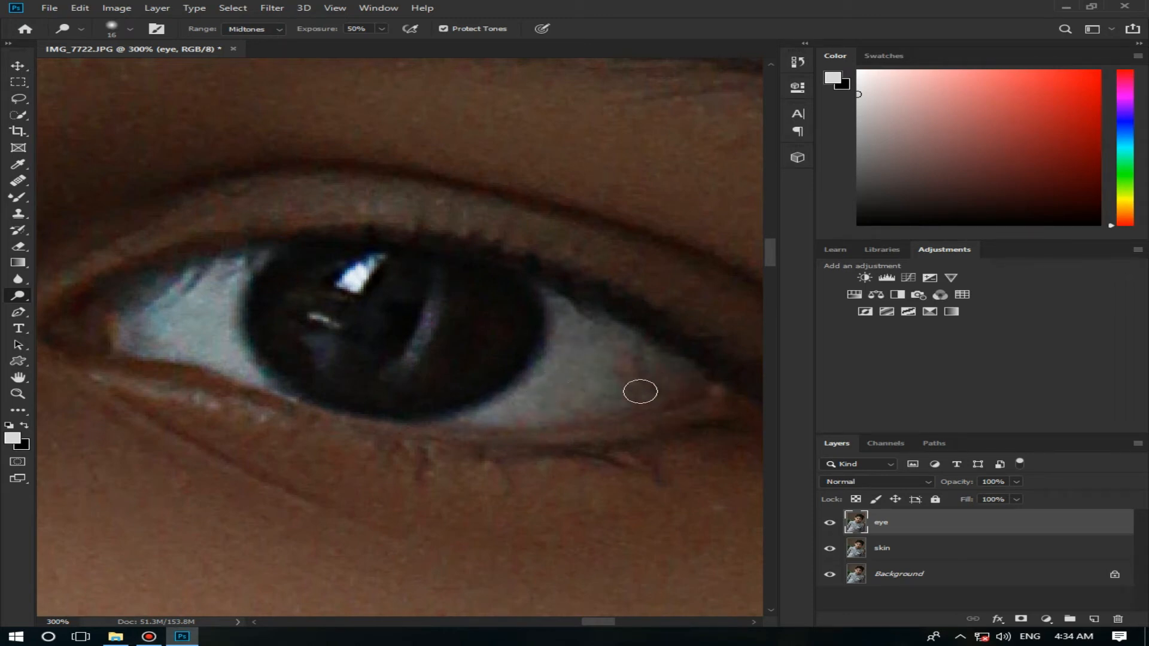
Step: Compare the whole face with the "eye" layer hidden and shown
key("z")
left_click(507, 348)
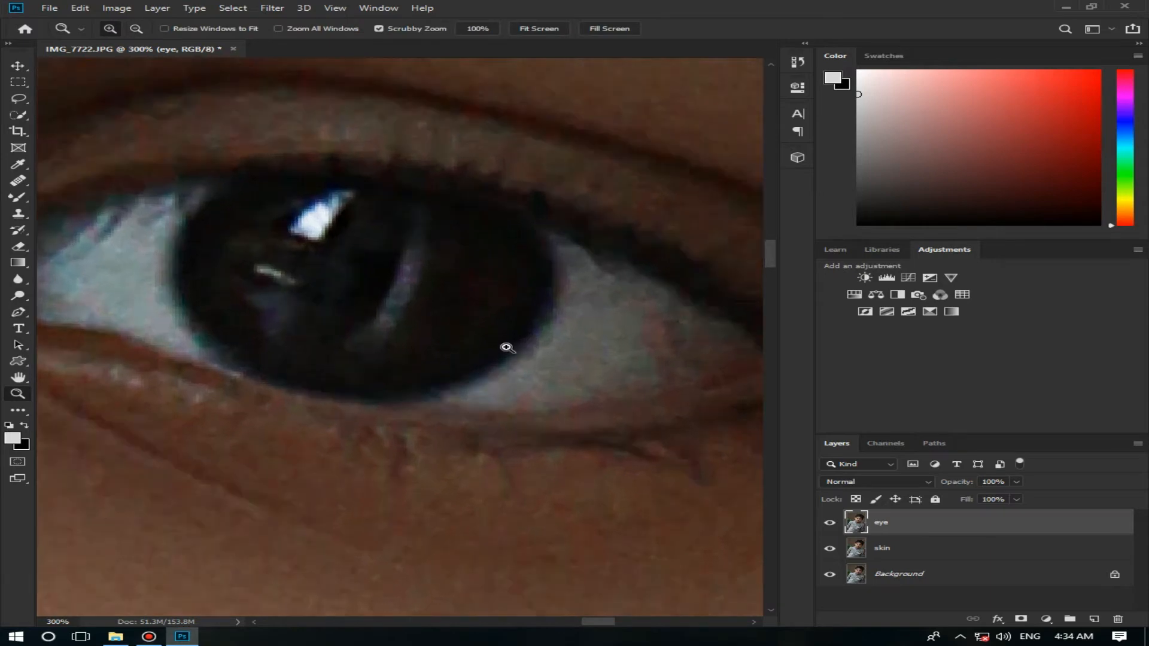
left_click(495, 335, "alt")
left_click(495, 335, "alt")
left_click(495, 336, "alt")
left_click(495, 335, "alt")
left_click(495, 337, "alt")
left_click(495, 339, "alt")
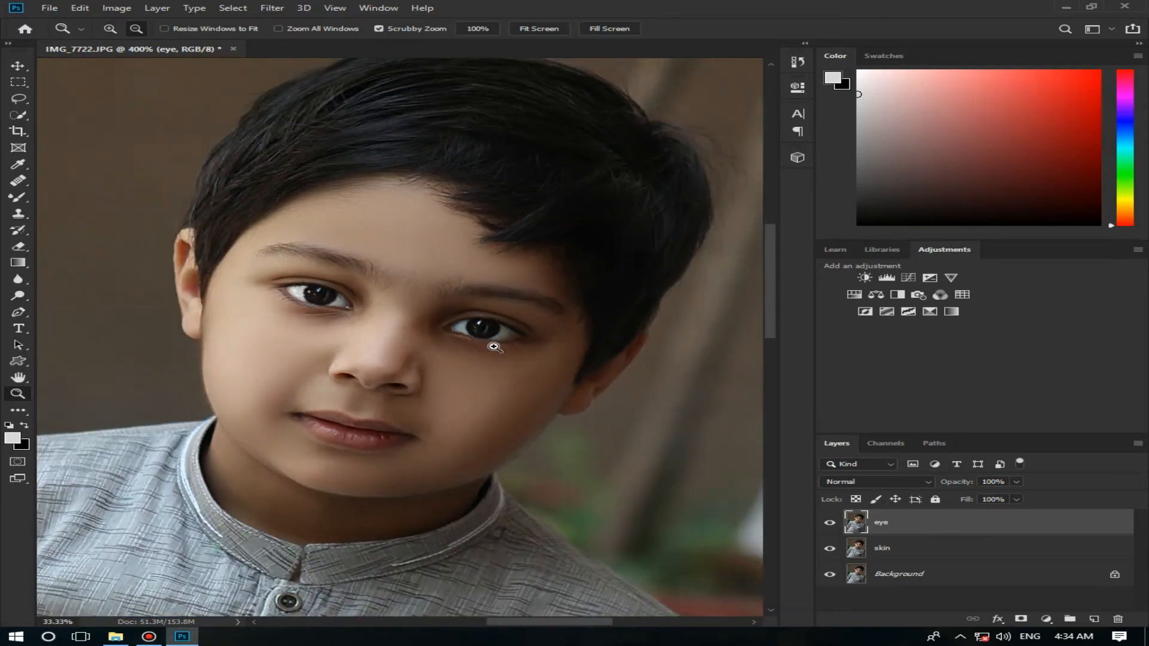
left_click(409, 355)
left_click(830, 523)
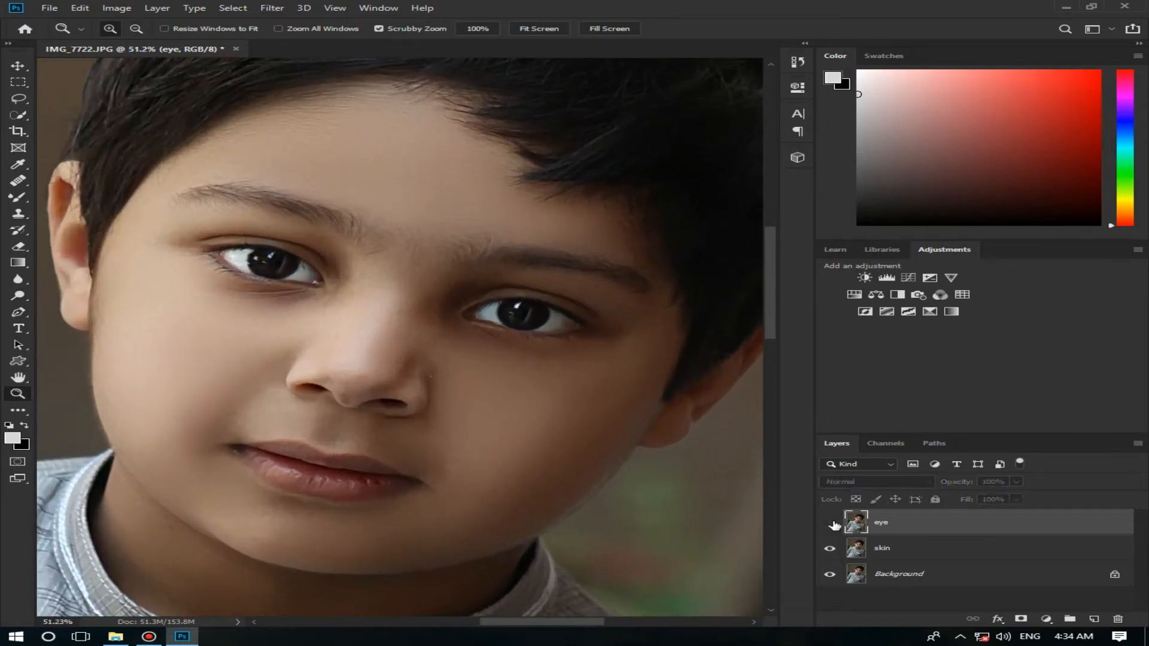
left_click(830, 524)
Step: Lower the "eye" layer's opacity to 85%
left_click(1016, 482)
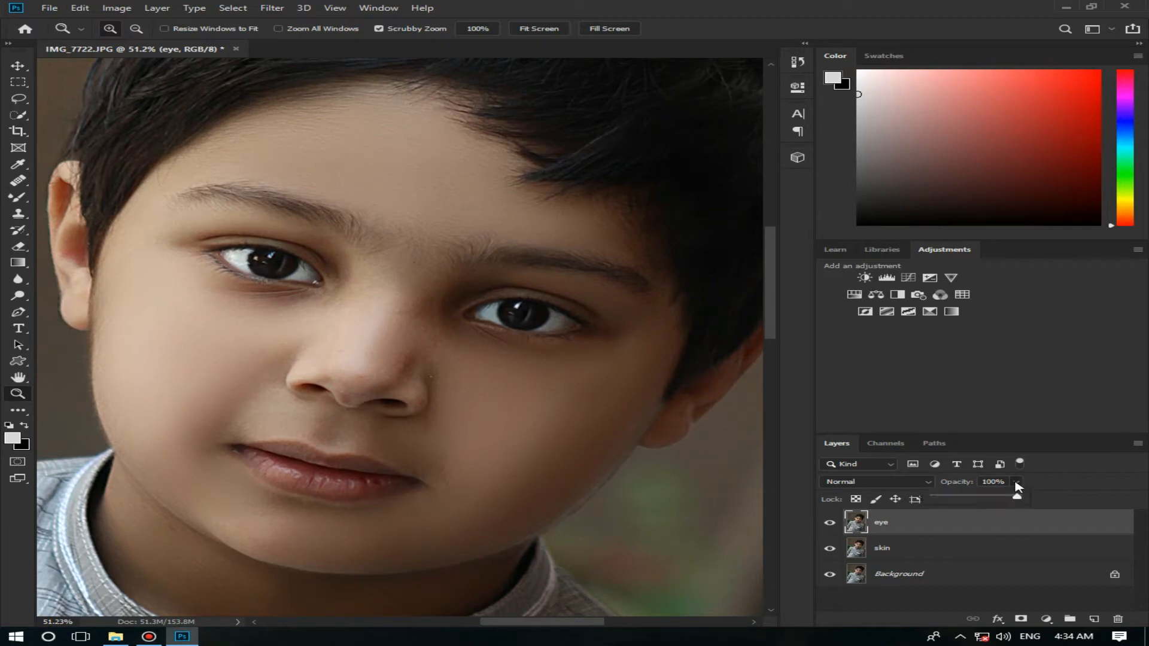
right_click(1022, 522)
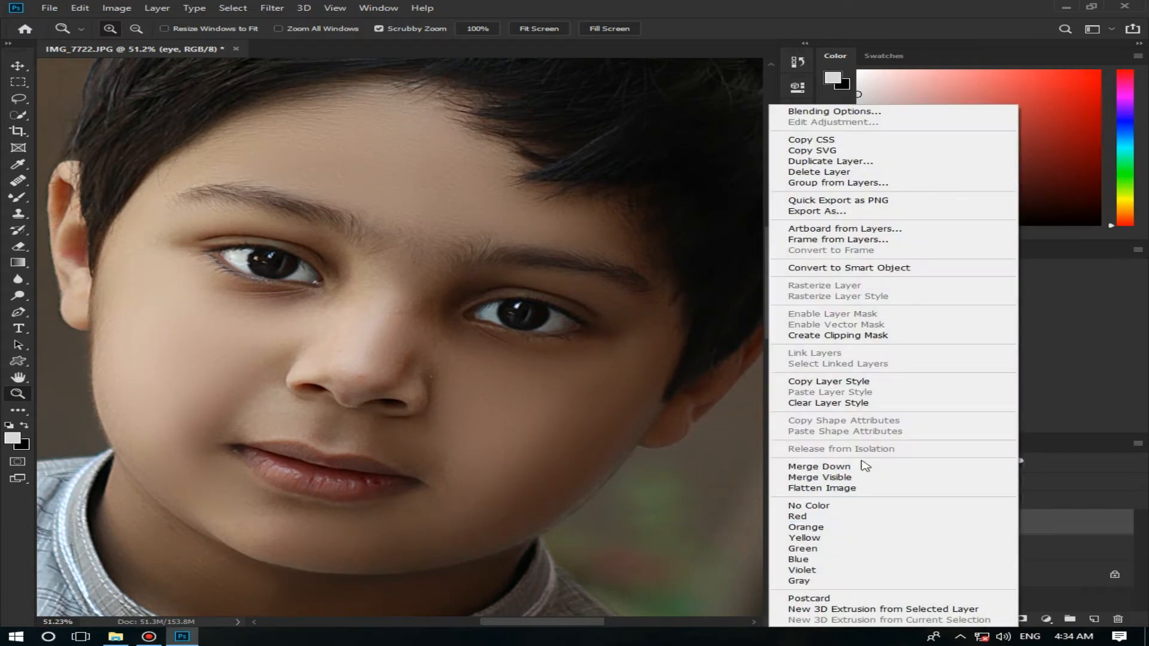
left_click(1051, 516)
Step: Duplicate the "eye" layer and rename the copy "eye brow"
key("ctrl+j")
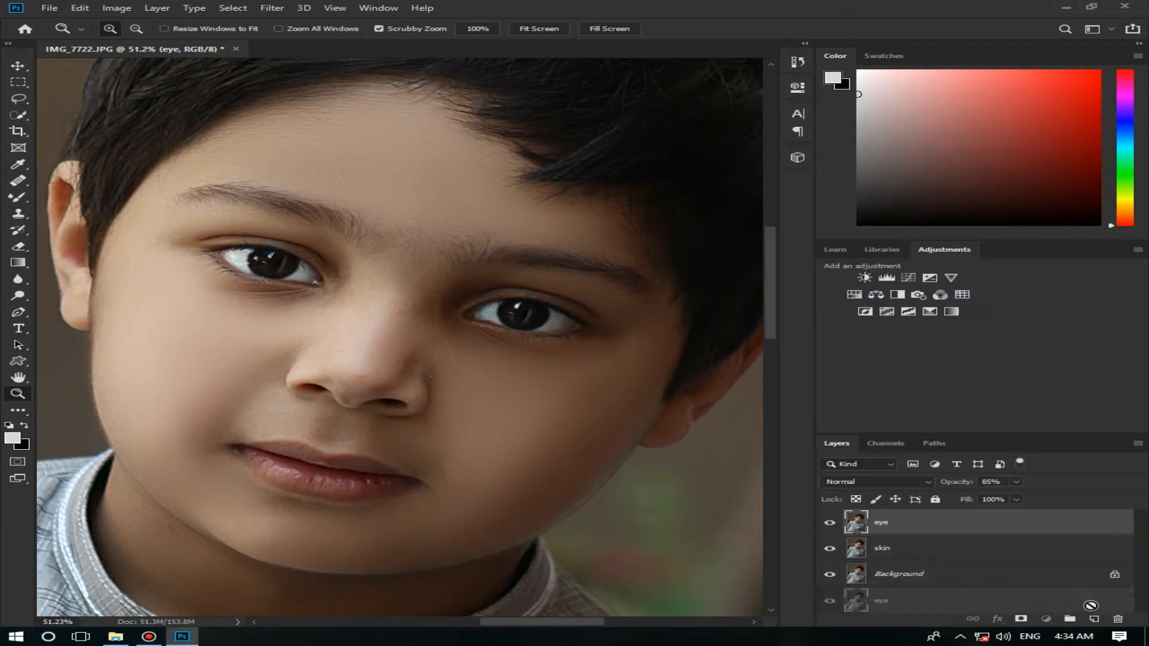
double_click(883, 523)
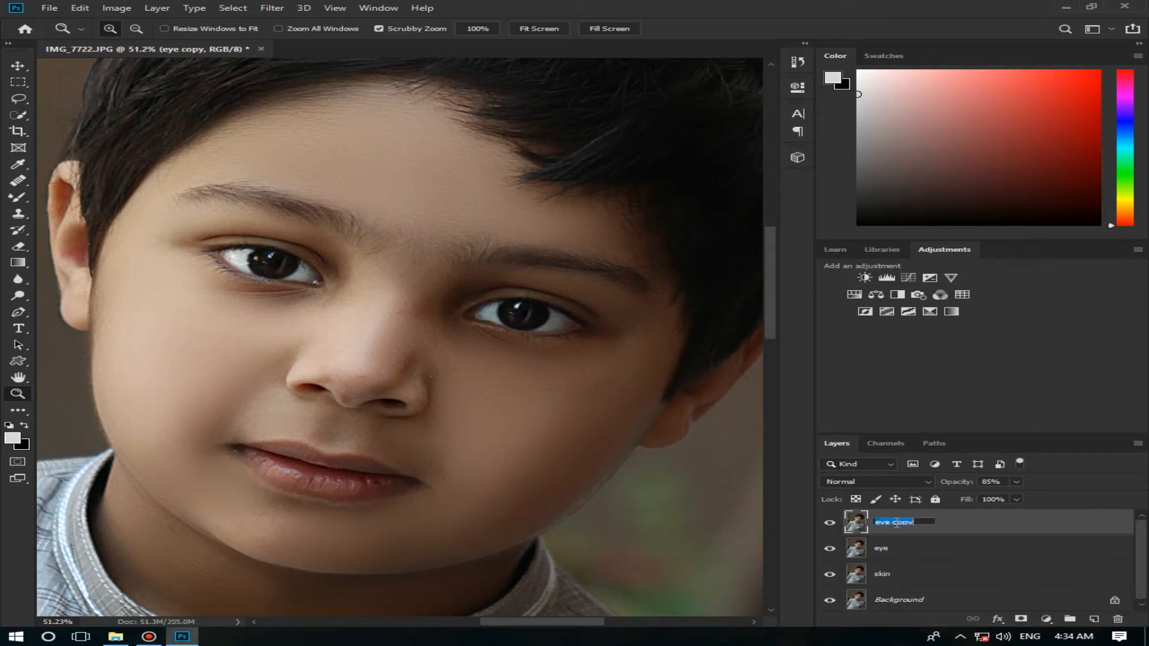
type("e")
key("Return")
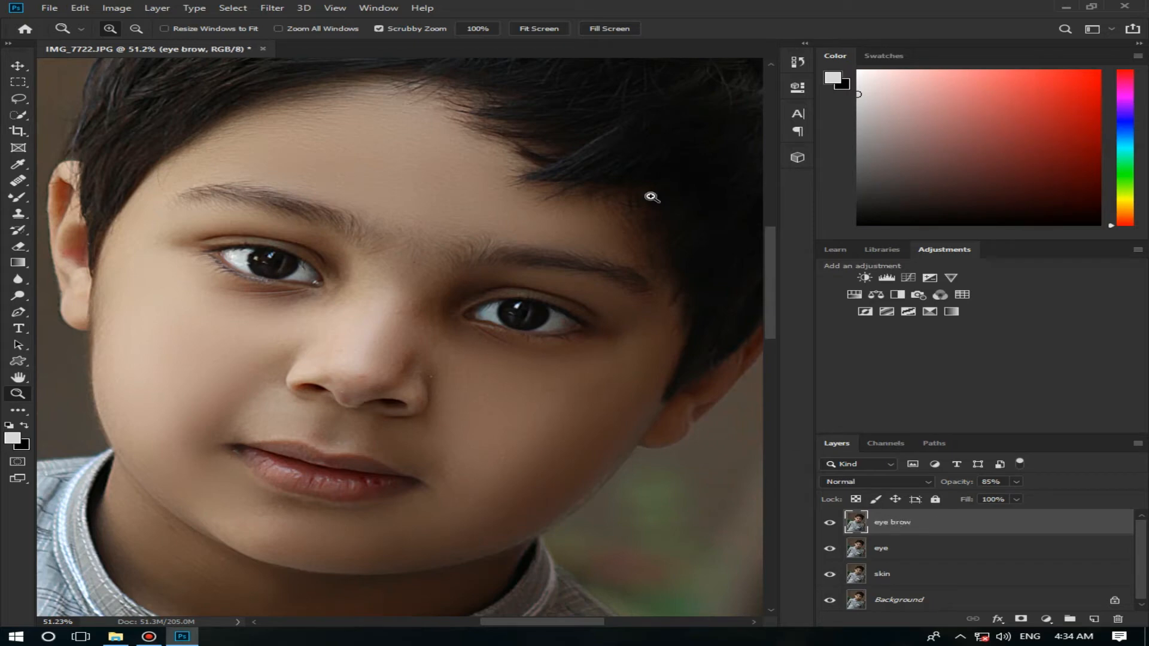
Step: Set up the Burn tool for the eyebrows with a 63 px brush, Midtones range and 9% exposure
right_click(28, 302)
left_click(84, 308)
mouse_move(540, 276)
left_mouse_down()
mouse_move(553, 277)
mouse_move(525, 260)
left_mouse_up()
left_click(388, 29)
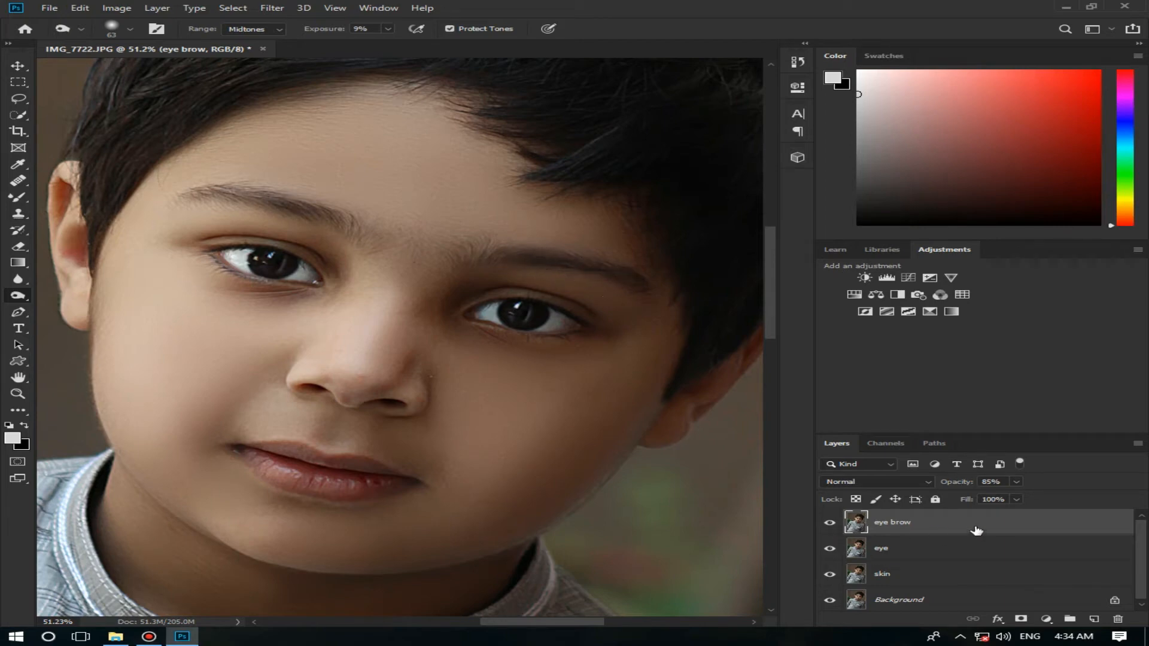
Step: Duplicate the "eye brow" layer and rename the copy "colour grading"
left_click_drag(1009, 527, 1094, 619)
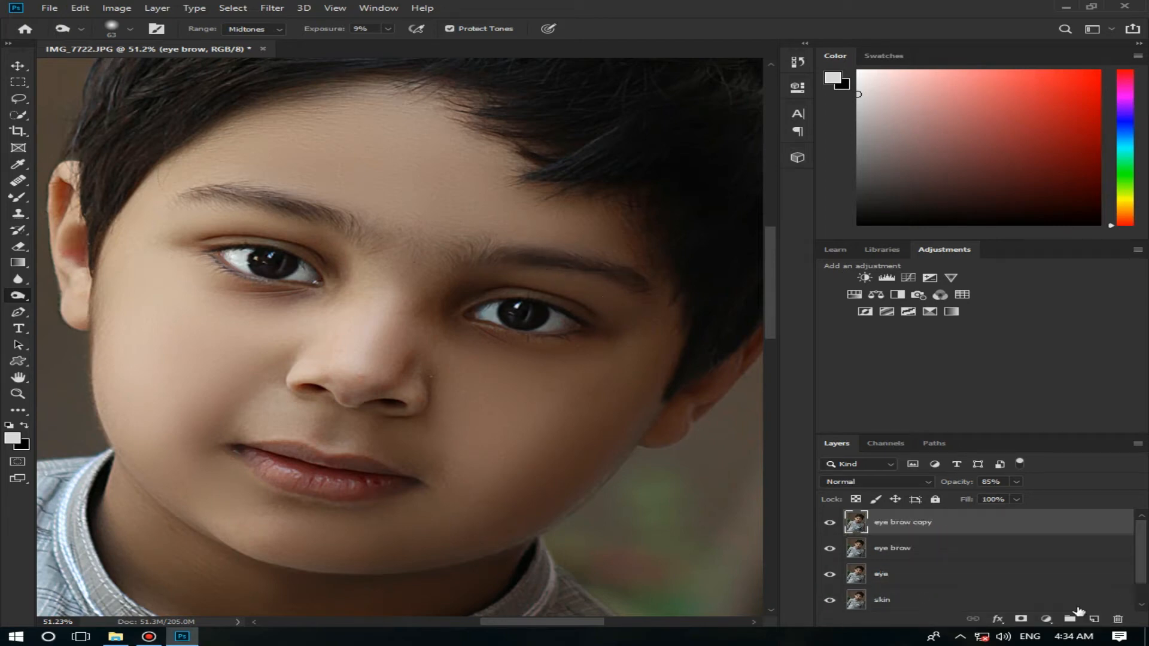
double_click(900, 523)
type("co")
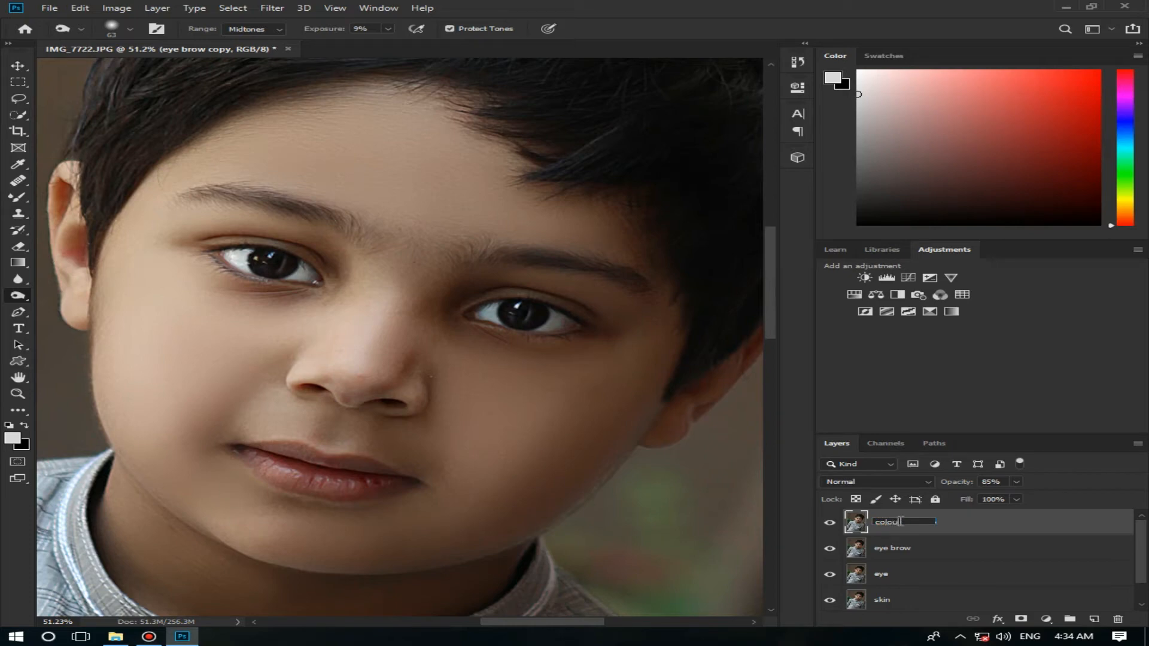
type("lour grading")
key("Return")
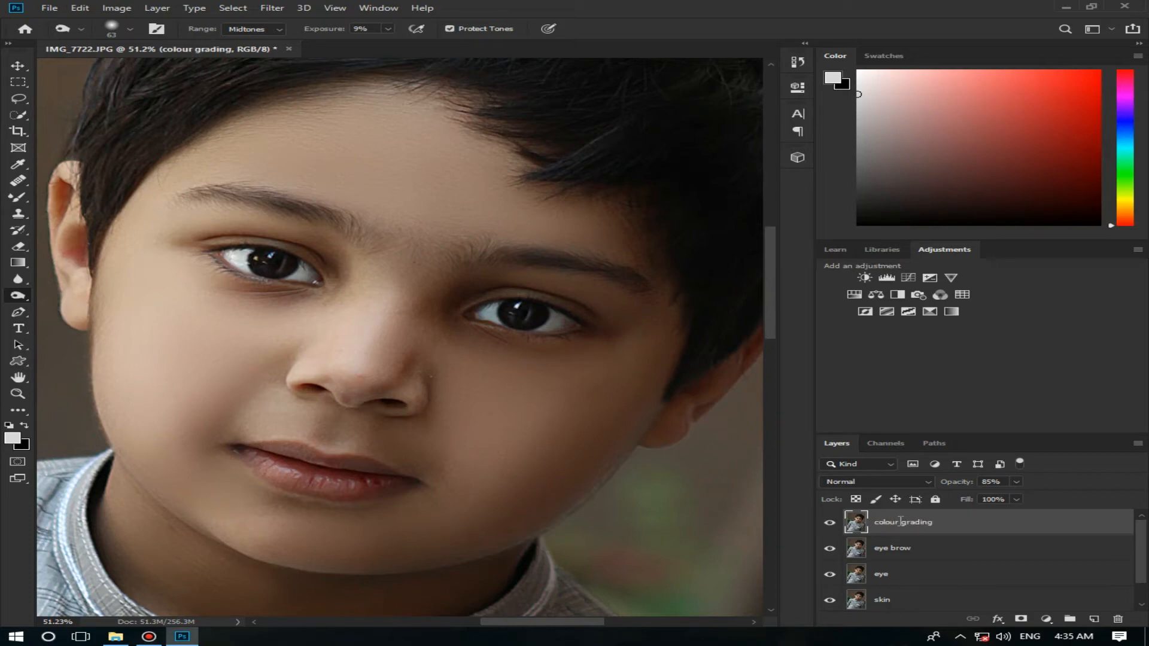
Step: Start a Camera Raw filter with Exposure +0.35, Contrast -16, Highlights -28, Shadows +37, Whites +20, Blacks -7, Clarity +5 and Vibrance +46
left_click(273, 8)
left_click(397, 90)
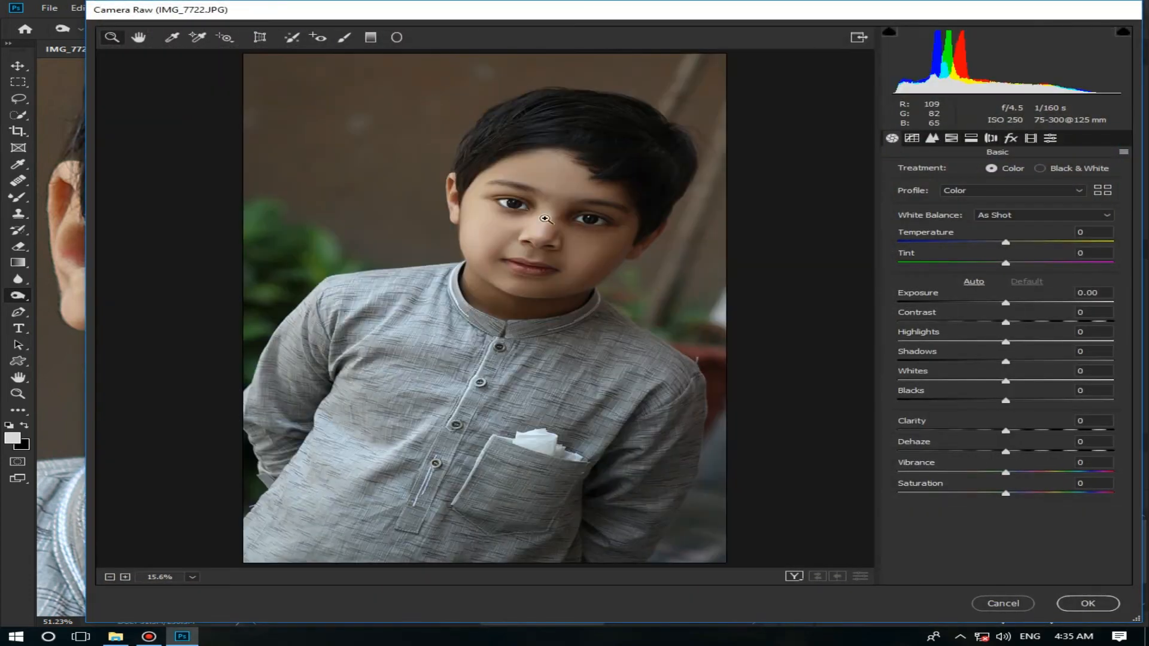
left_click_drag(1005, 304, 1044, 364)
left_click_drag(1005, 400, 1027, 386)
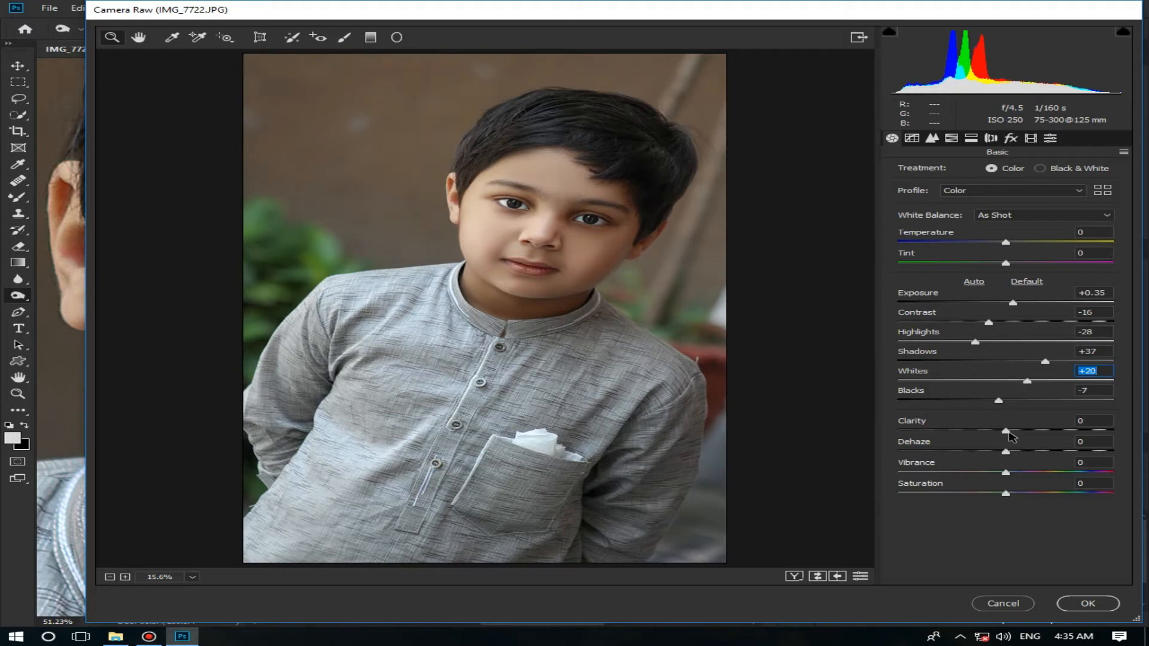
left_click_drag(1009, 433, 1014, 433)
mouse_move(1037, 474)
left_mouse_down()
mouse_move(1077, 476)
mouse_move(1057, 480)
left_mouse_up()
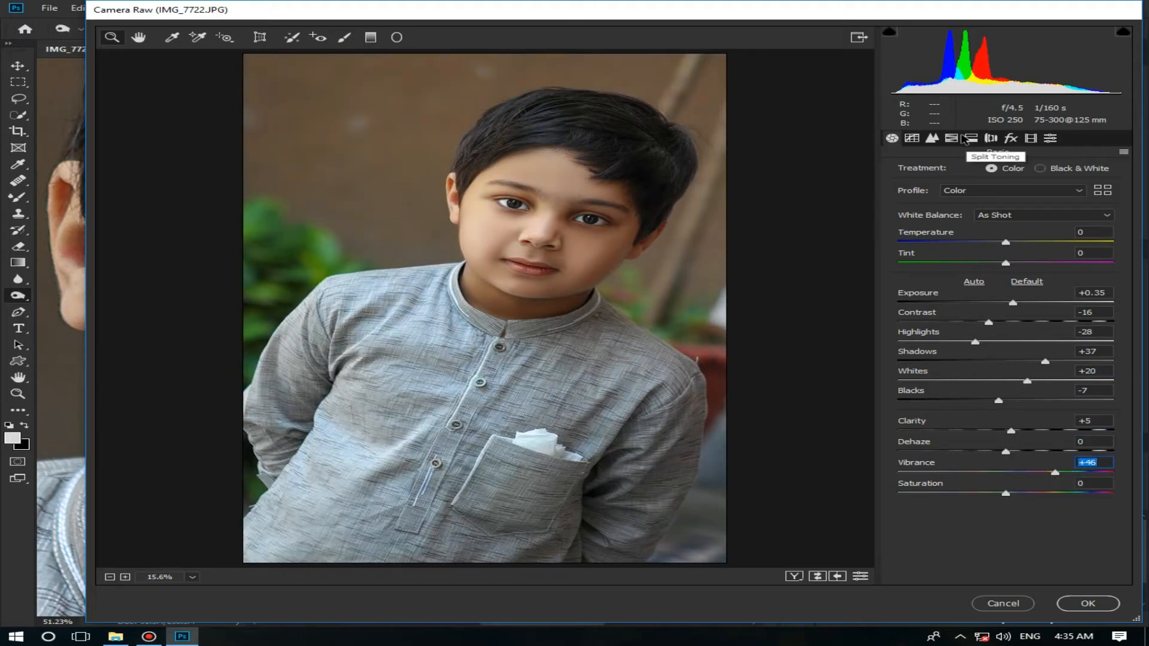
Step: Raise the luminance of the Oranges to +17 in the HSL adjustments
left_click(970, 139)
left_click(953, 140)
left_click(1017, 174)
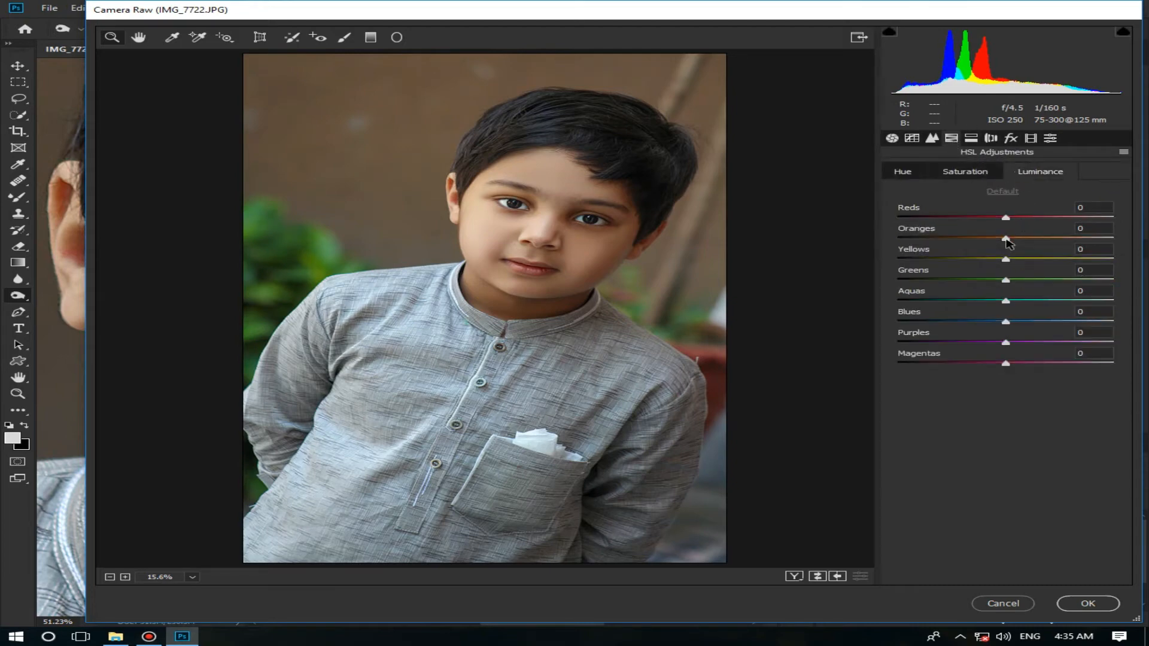
left_click_drag(1006, 238, 1025, 242)
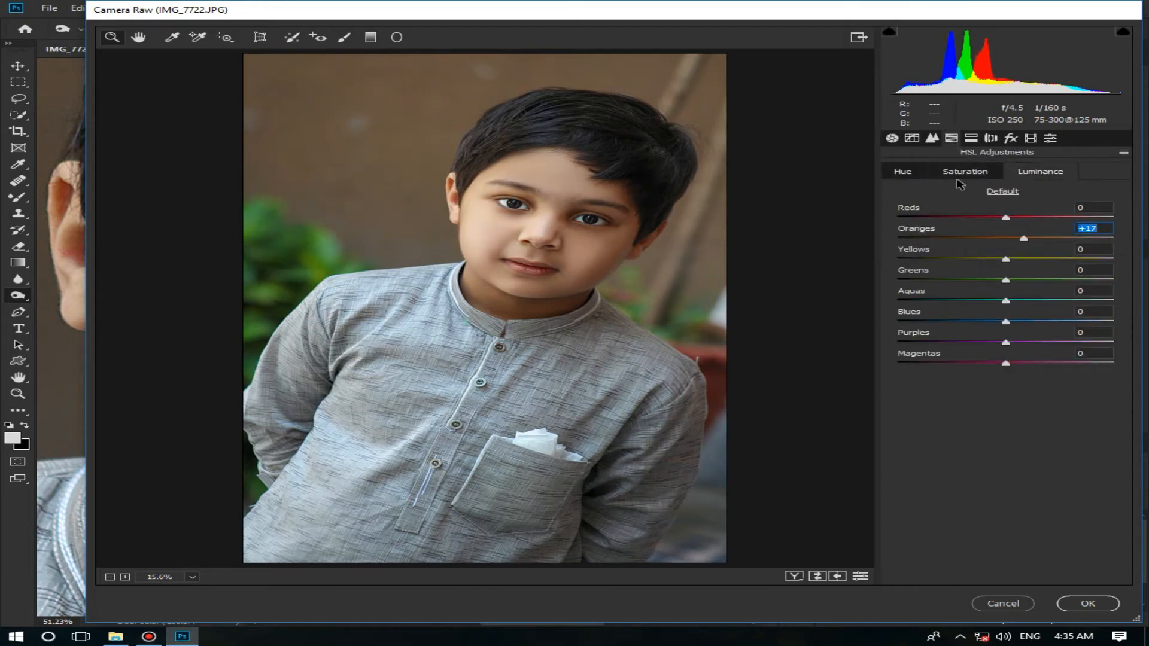
Step: Set the HSL saturation to Reds +27, Oranges -4, Yellows -36, Greens +42, Aquas +78, Blues -100 and Purples -100
left_click(963, 173)
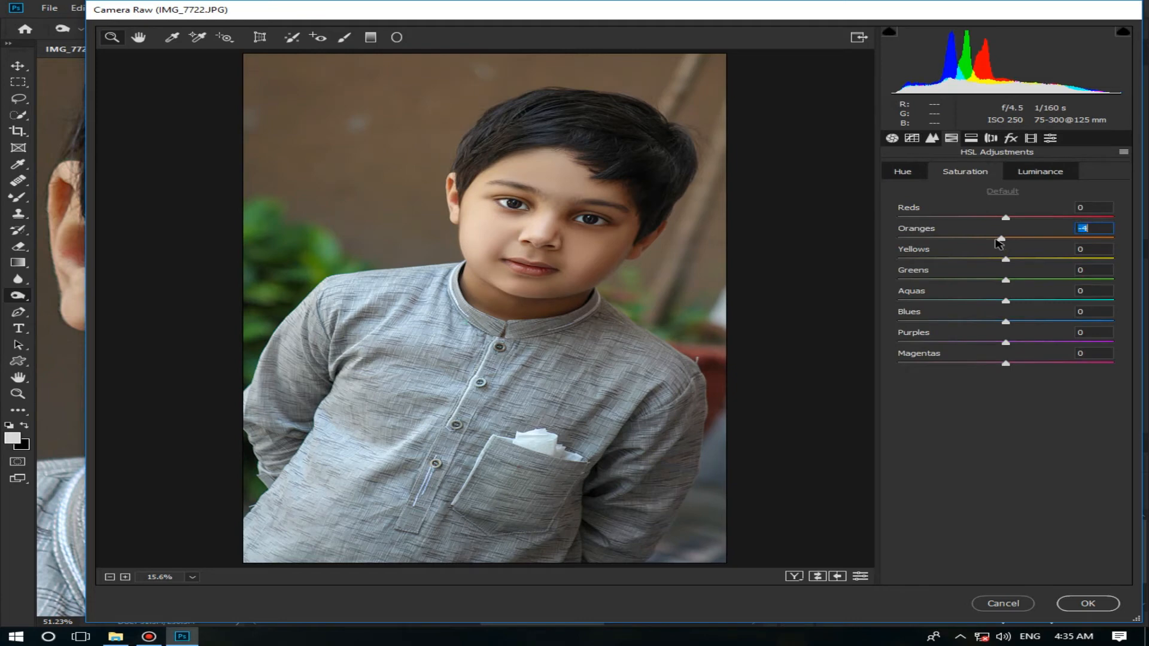
left_click_drag(1006, 218, 1029, 219)
left_click_drag(1006, 260, 1114, 279)
left_click(1051, 281)
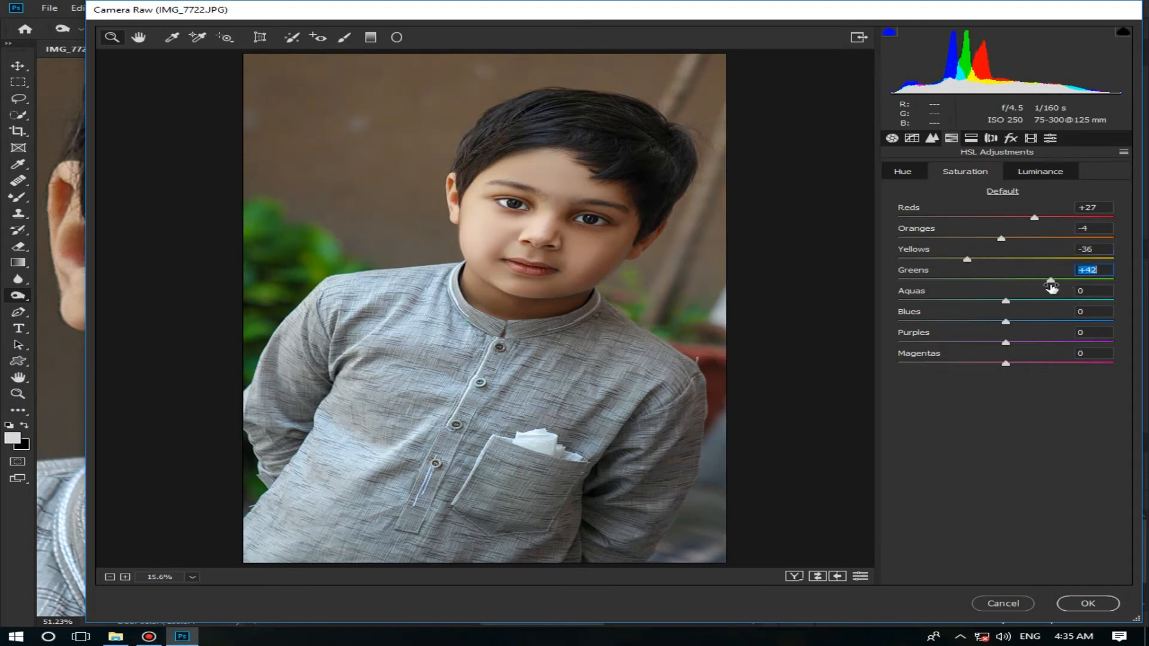
left_click_drag(1051, 301, 1089, 302)
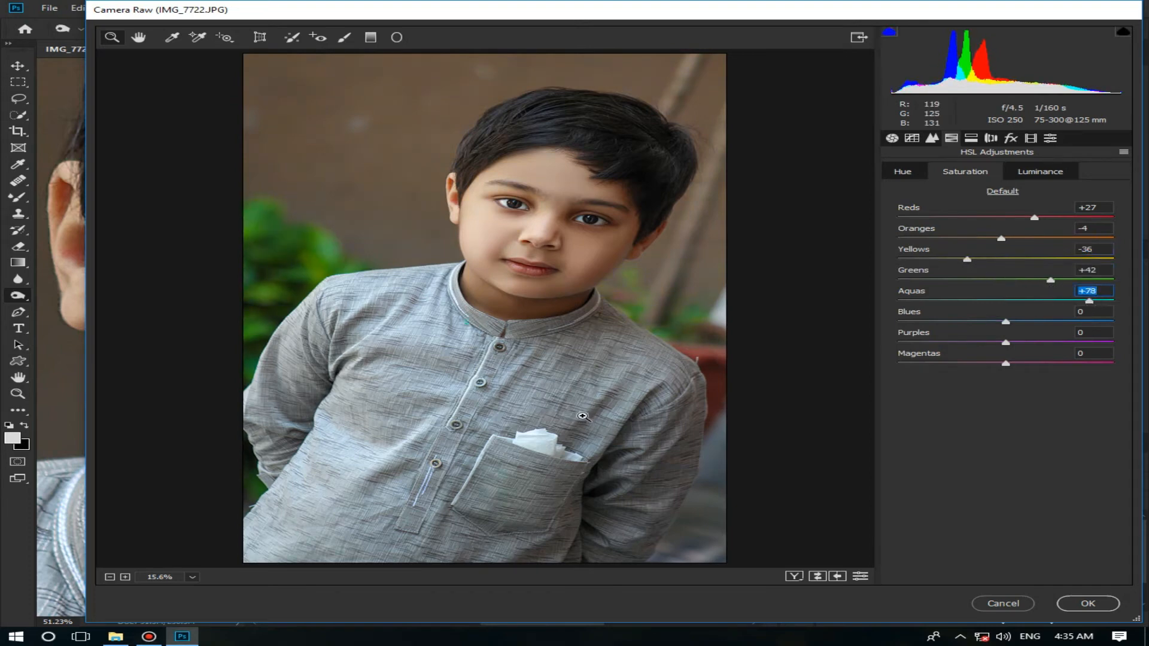
left_click_drag(1055, 342, 1074, 342)
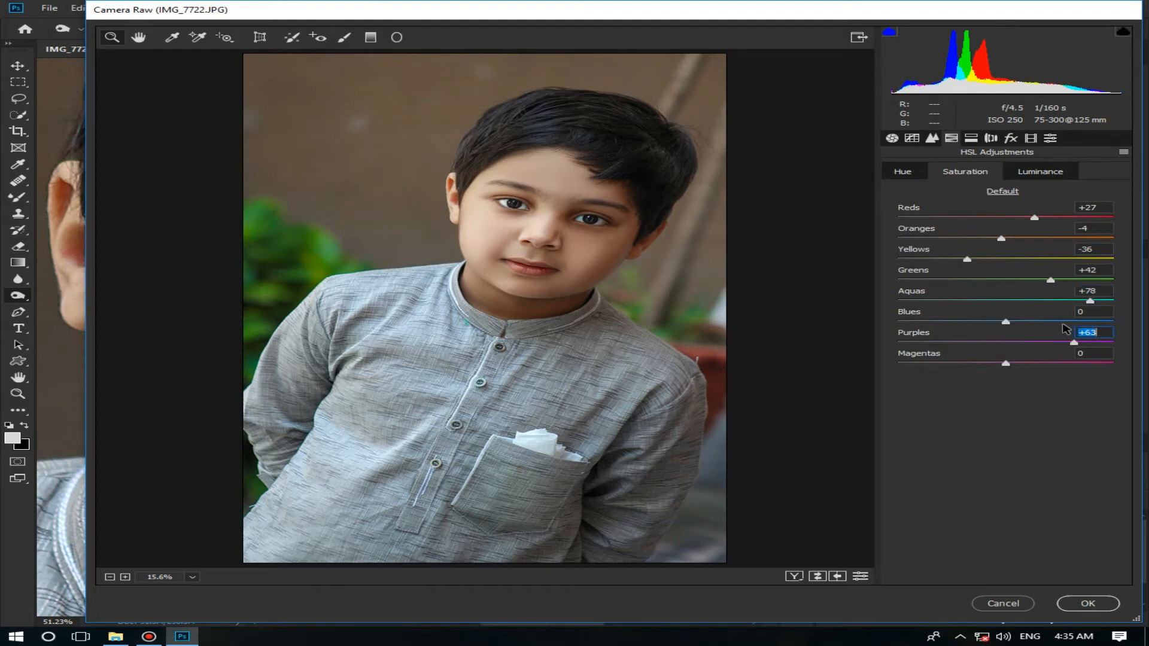
left_click(1063, 321)
left_click_drag(970, 333, 891, 326)
left_click(899, 343)
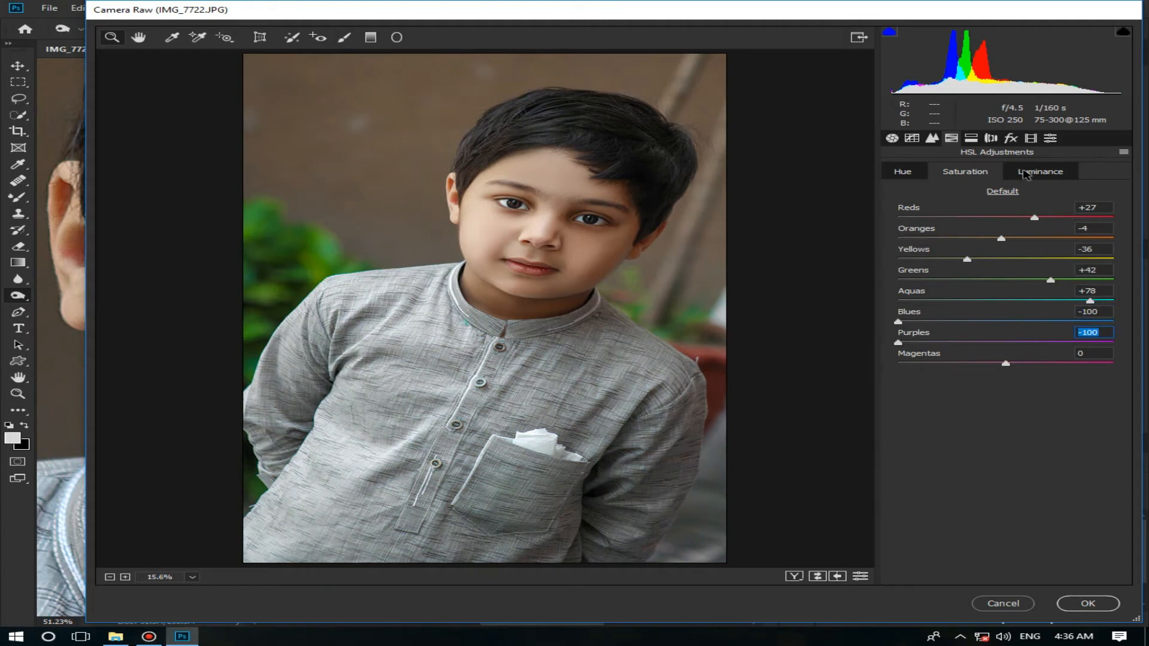
Step: Set the HSL luminance of the Blues to +29 and the Purples to +68
left_click(1025, 172)
left_click_drag(1017, 322, 1082, 324)
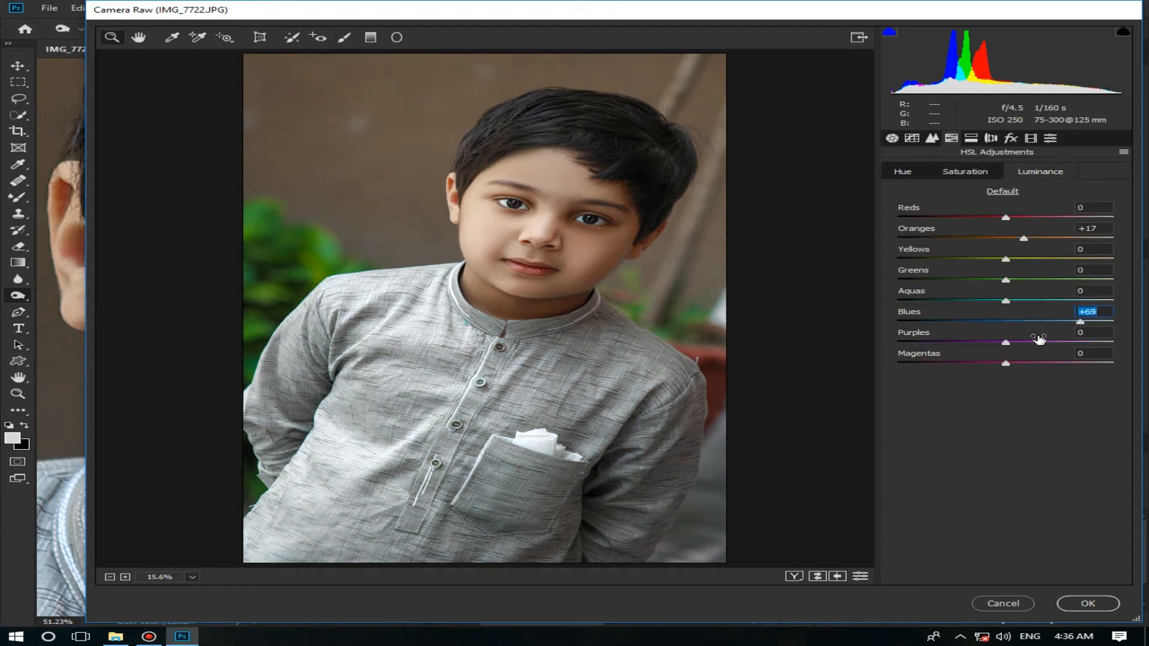
left_click(1079, 342)
left_click(1037, 322)
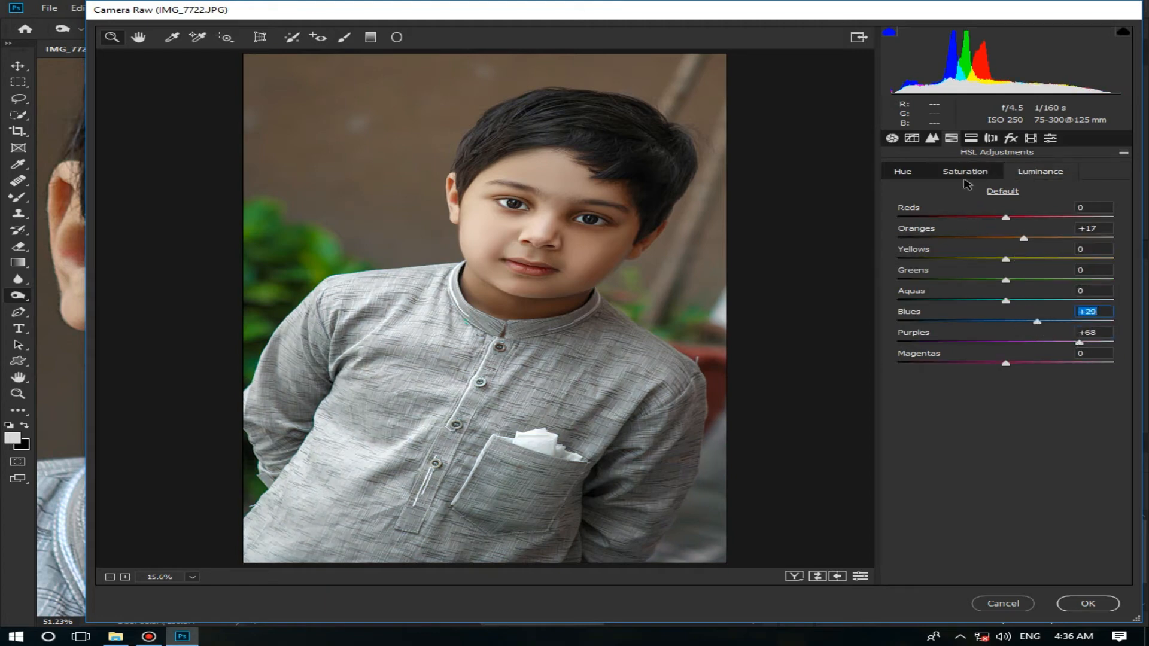
Step: Set the Magentas saturation to +59 and shift the Greens hue to -93
left_click(965, 174)
left_click_drag(1081, 363, 1065, 363)
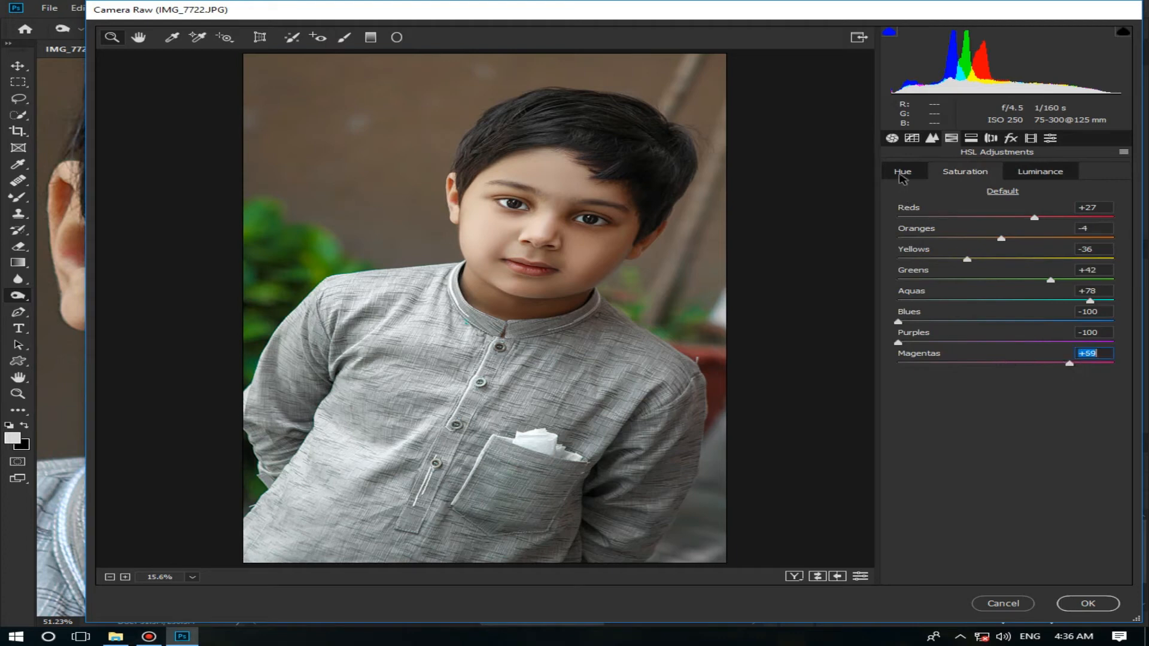
left_click(902, 175)
left_click_drag(951, 283, 878, 291)
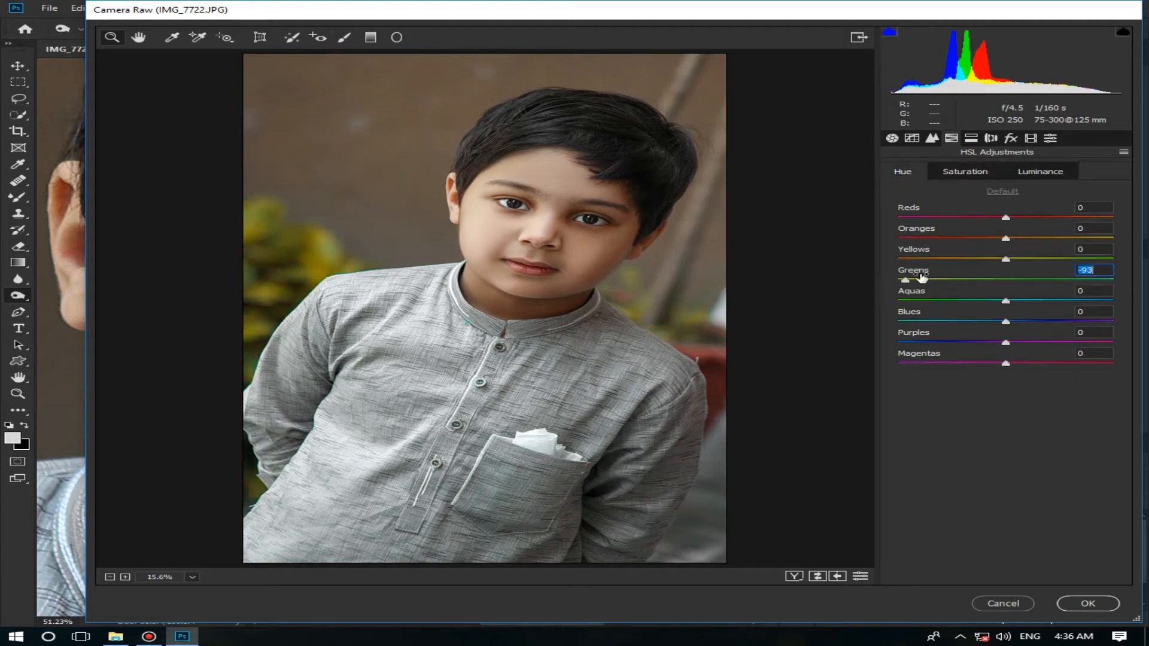
Step: Apply split toning with highlights at Hue 60, Saturation 5 and shadows at Hue 140, Saturation 3
left_click(971, 138)
left_click(915, 210)
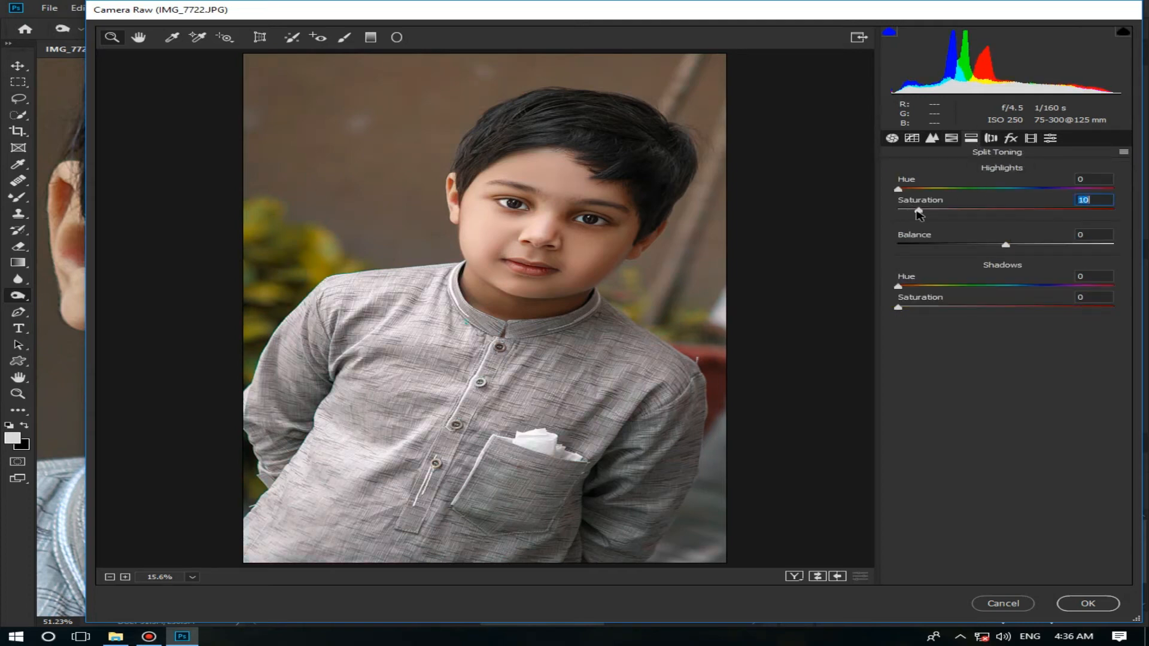
mouse_move(915, 189)
left_mouse_down()
mouse_move(947, 190)
mouse_move(933, 191)
left_mouse_up()
left_click(912, 210)
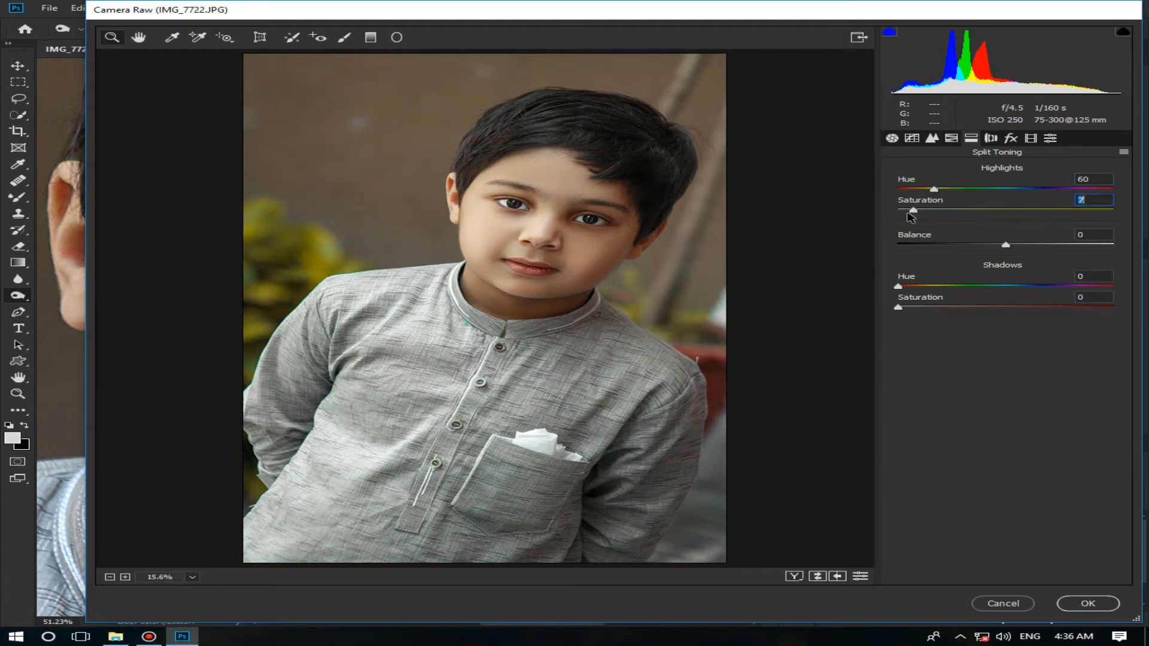
left_click(905, 308)
left_click_drag(956, 286, 982, 287)
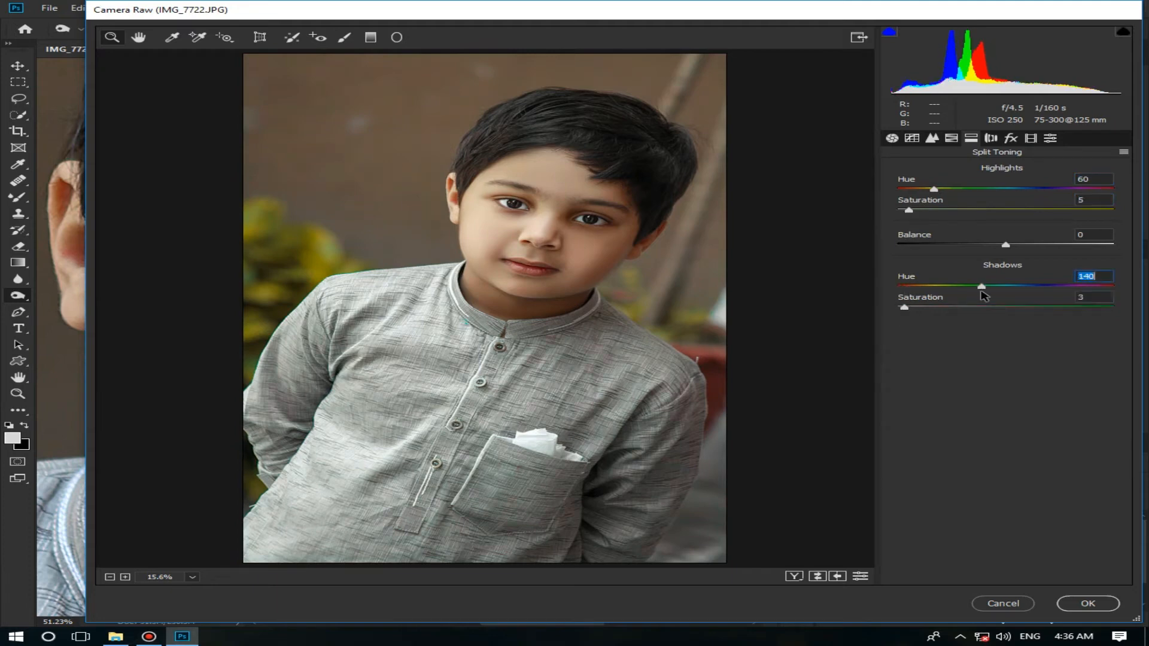
Step: Raise the Lights of the parametric tone curve to +5
left_click(951, 138)
left_click(961, 173)
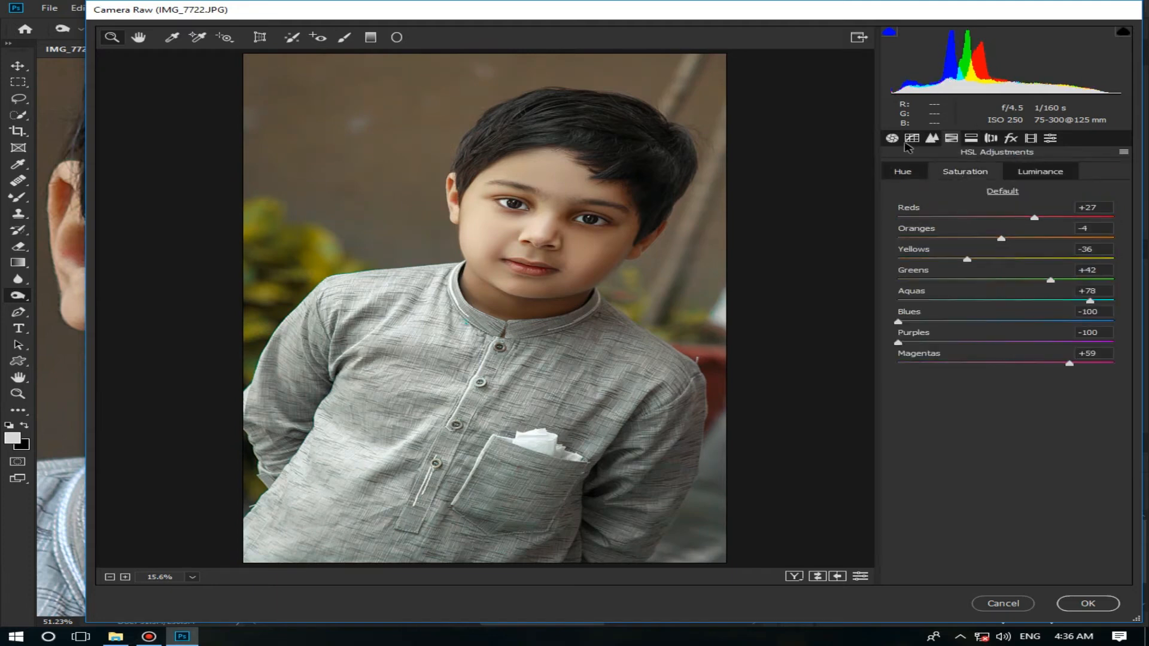
left_click(911, 138)
left_click(1015, 400)
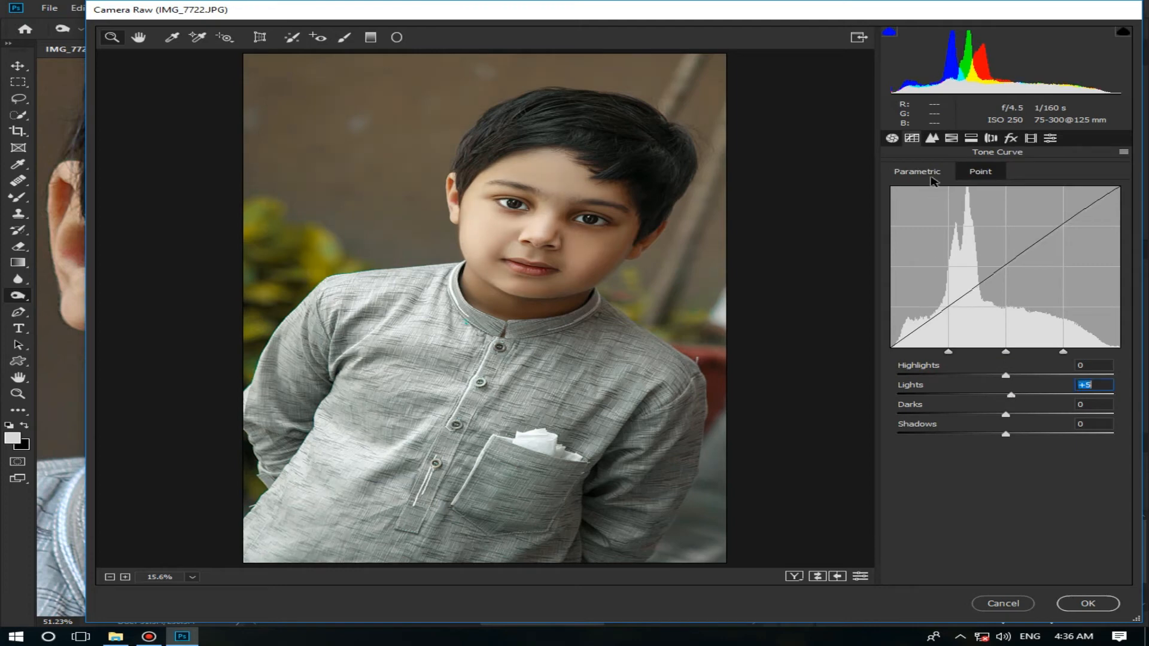
Step: Set the basic Exposure to +0.50 and apply the Camera Raw adjustments to the colour grading layer
left_click(892, 138)
left_click(1015, 308)
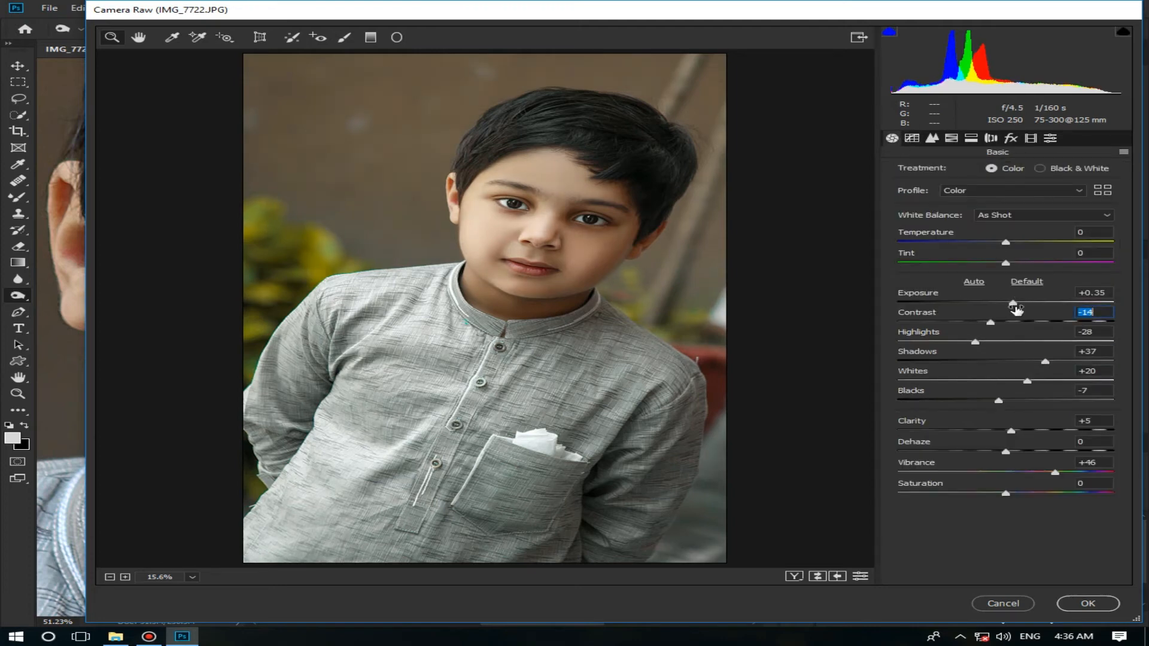
left_click_drag(1015, 308, 1019, 306)
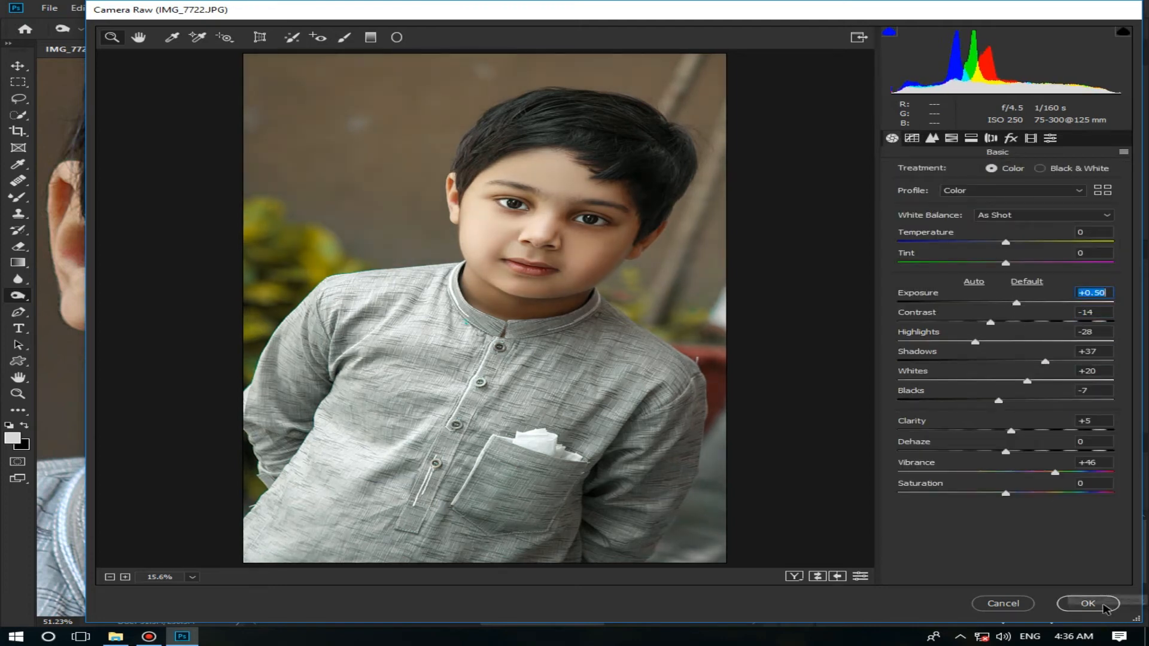
left_click(1087, 603)
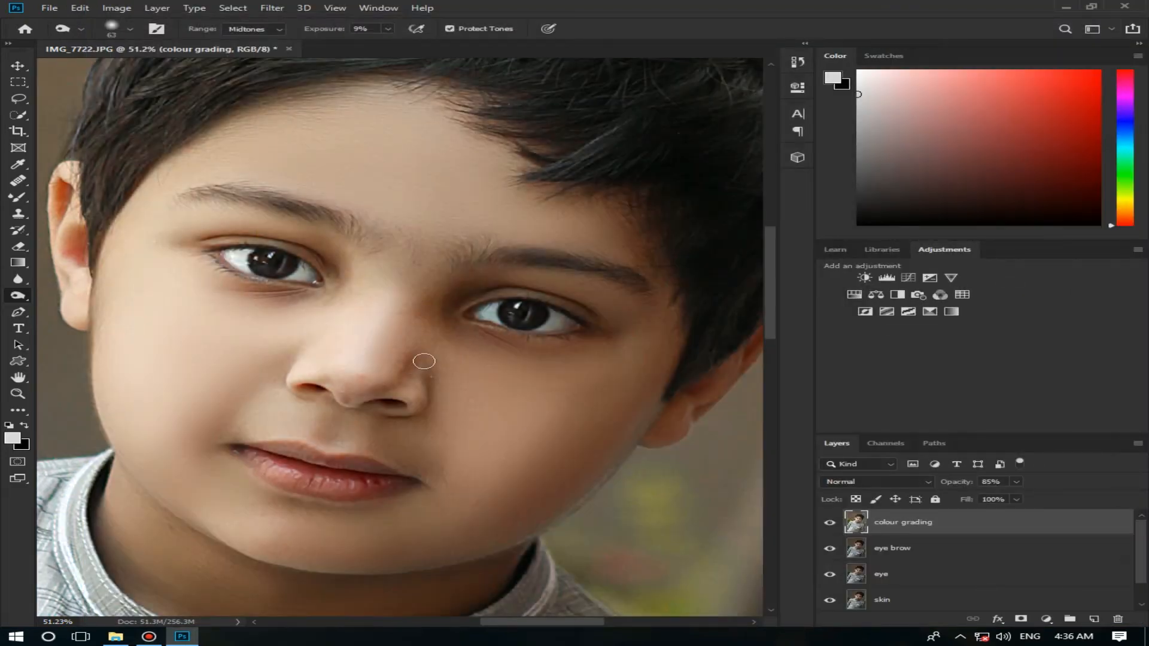
Step: Compare the graded portrait with the original Background layer, both as a whole and close up on the face
key("z")
right_click(425, 362)
left_click(438, 369)
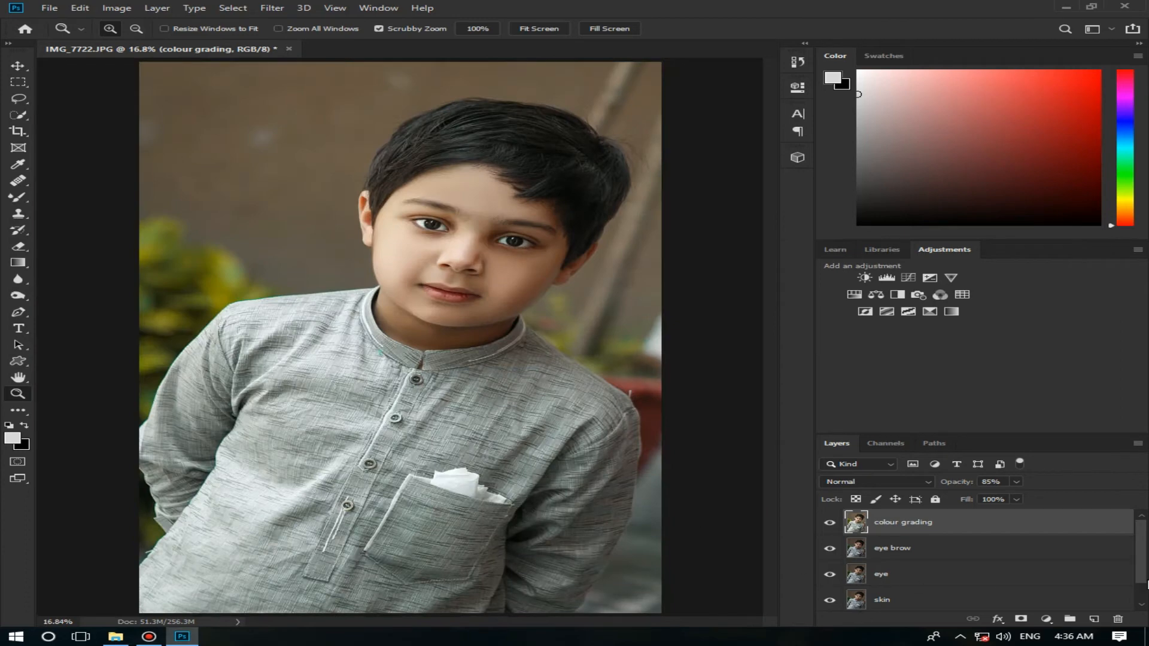
left_click_drag(1145, 588, 1143, 605)
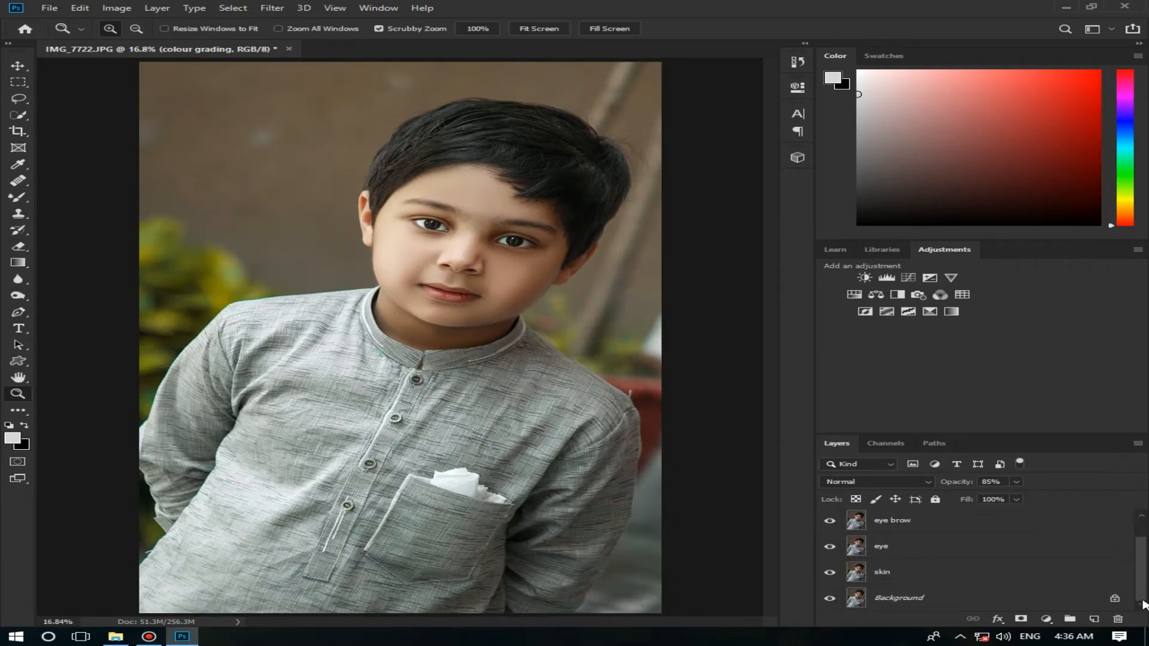
left_click(830, 598, "alt")
left_click(830, 598, "alt")
left_click_drag(441, 240, 593, 271)
left_click(829, 599, "alt")
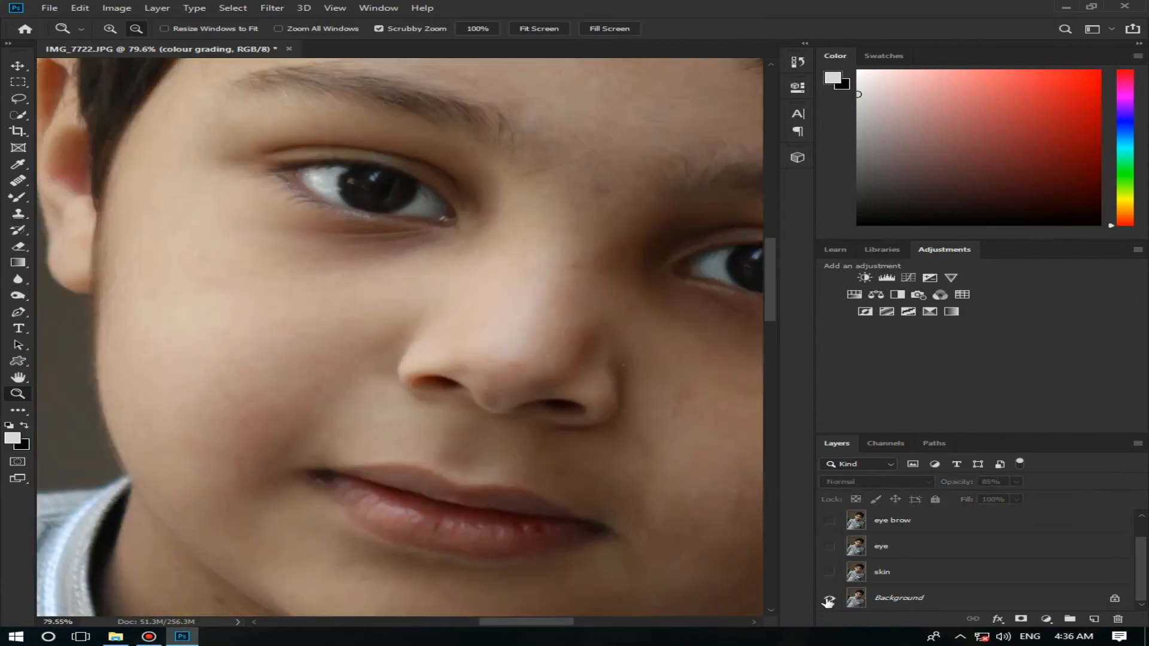
left_click(829, 599, "alt")
right_click(606, 481)
left_click(629, 483)
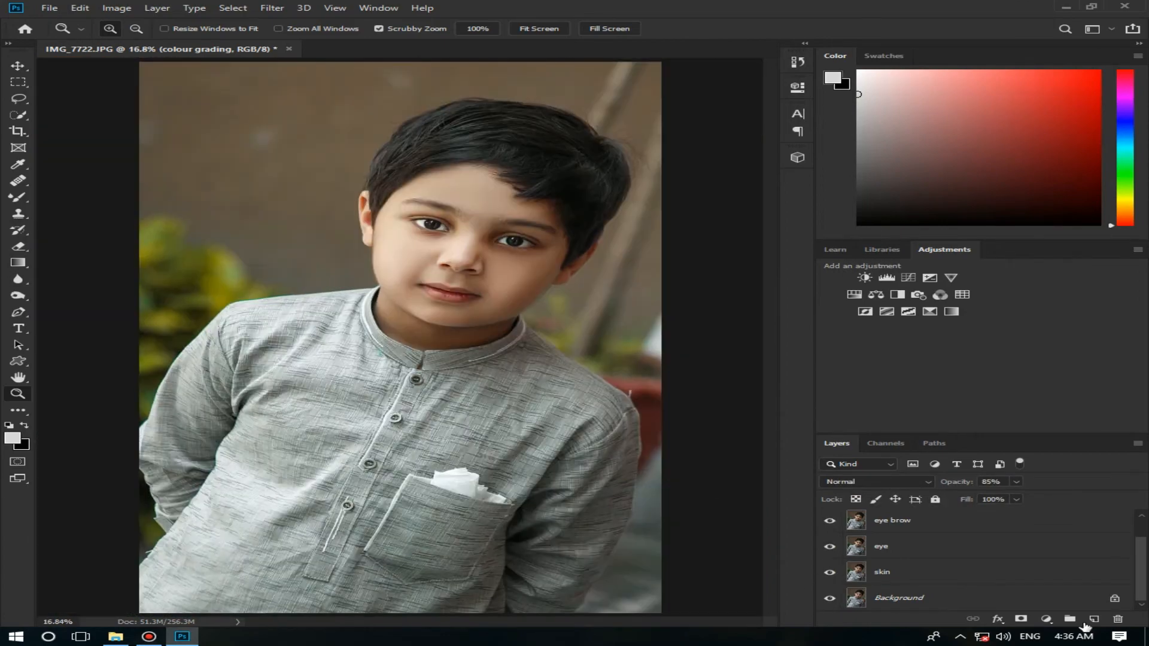
Step: Add a Gradient Map adjustment layer above the colour grading layer and reverse its gradient
left_click(1014, 525)
scroll(1145, 586, "up", 1)
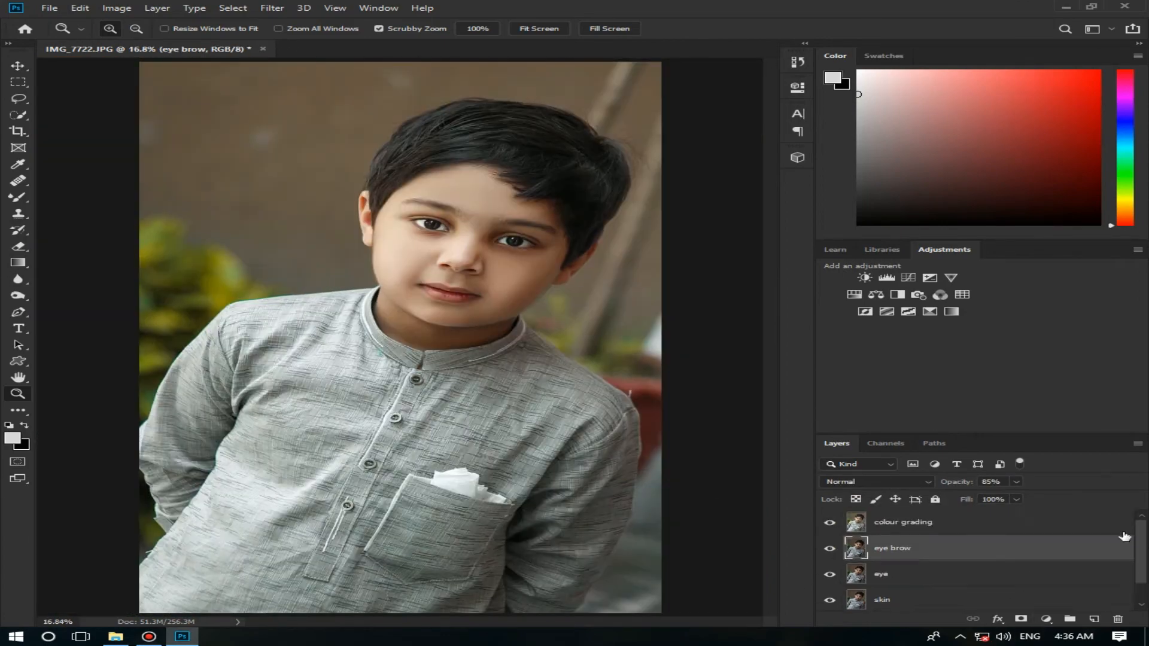
left_click(1014, 523)
left_click(1046, 619)
left_click(1051, 604)
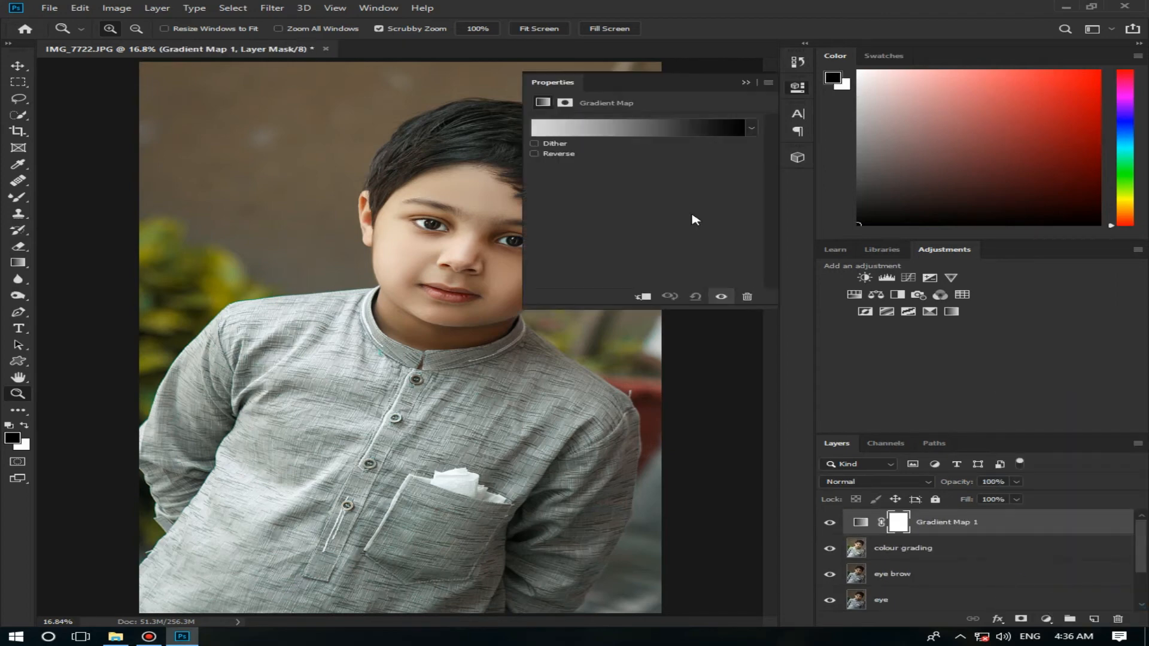
left_click(567, 154)
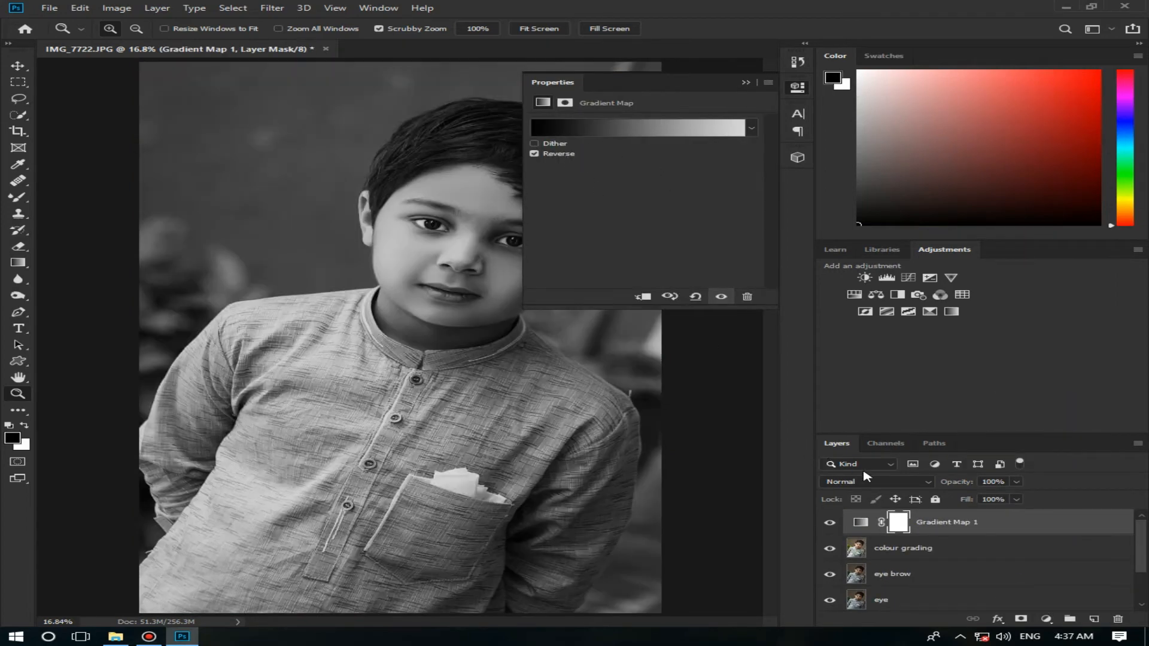
Step: Set the Gradient Map layer's blend mode to Luminosity and its opacity to 43%
left_click(864, 481)
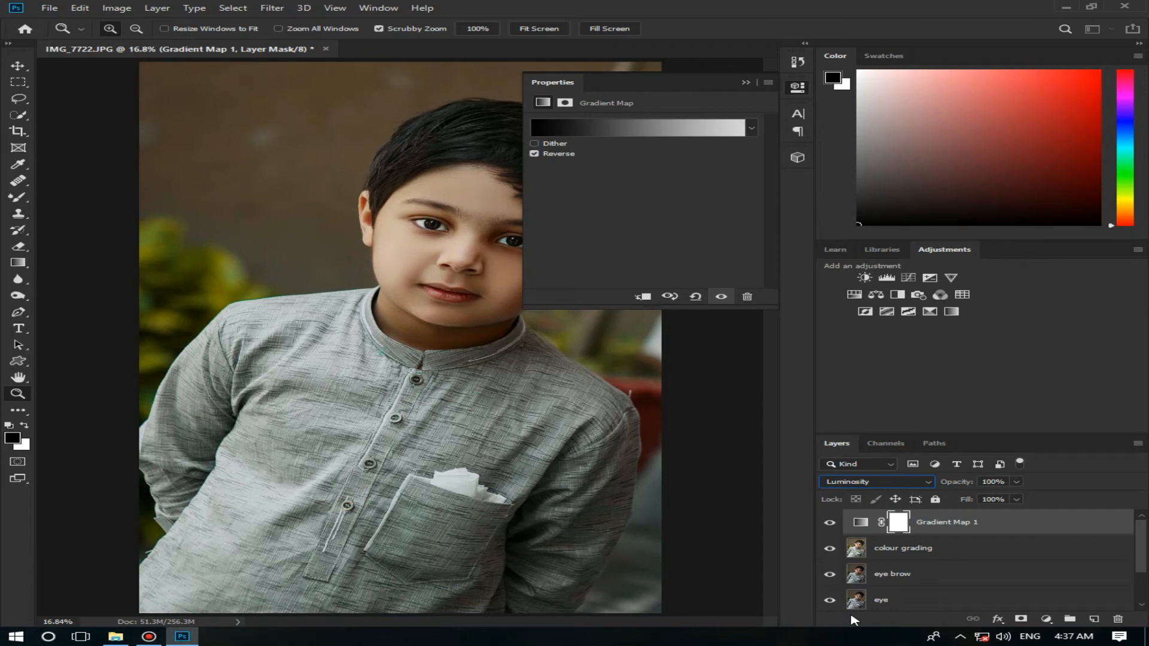
left_click(746, 82)
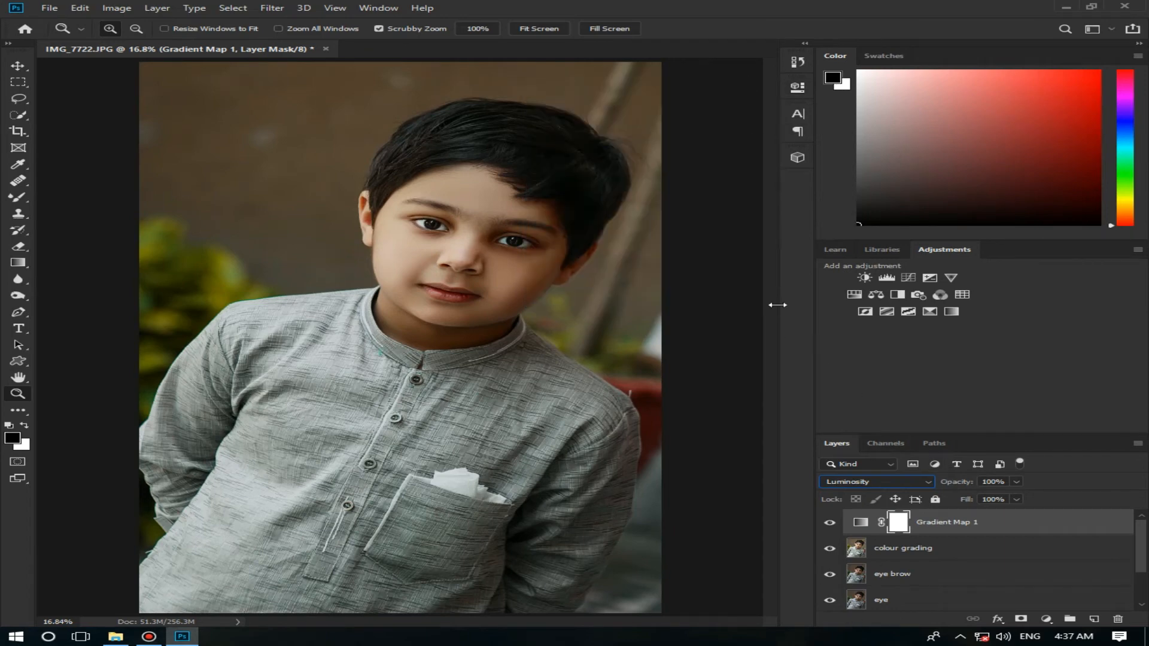
left_click(829, 525)
left_click(828, 525)
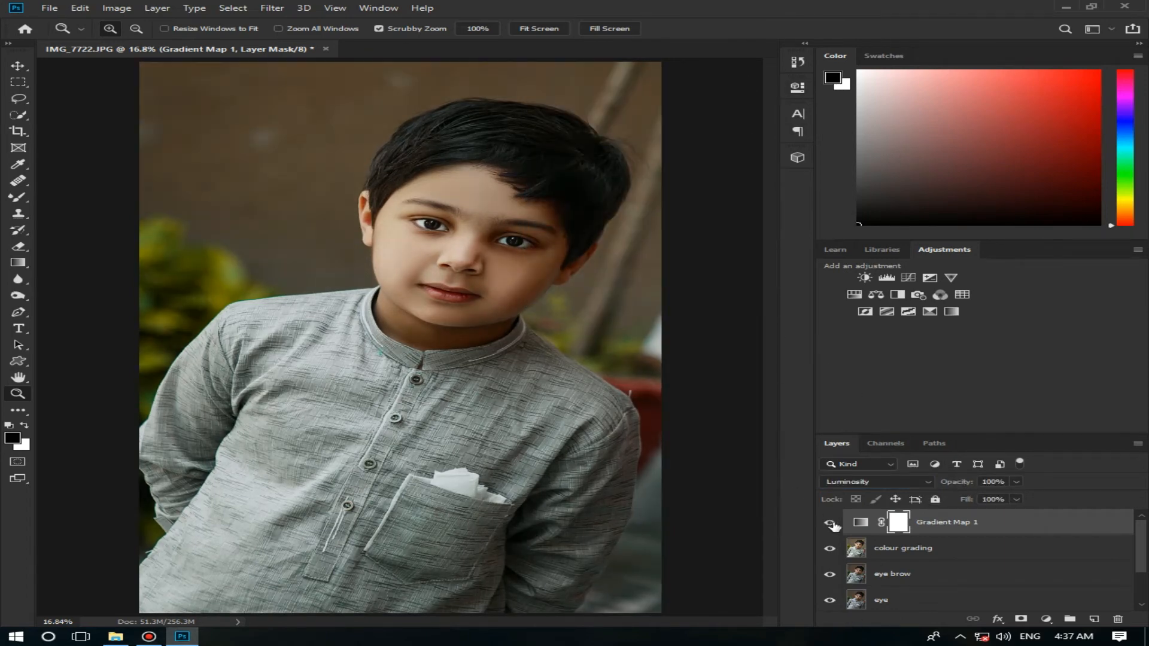
left_click_drag(1016, 482, 967, 499)
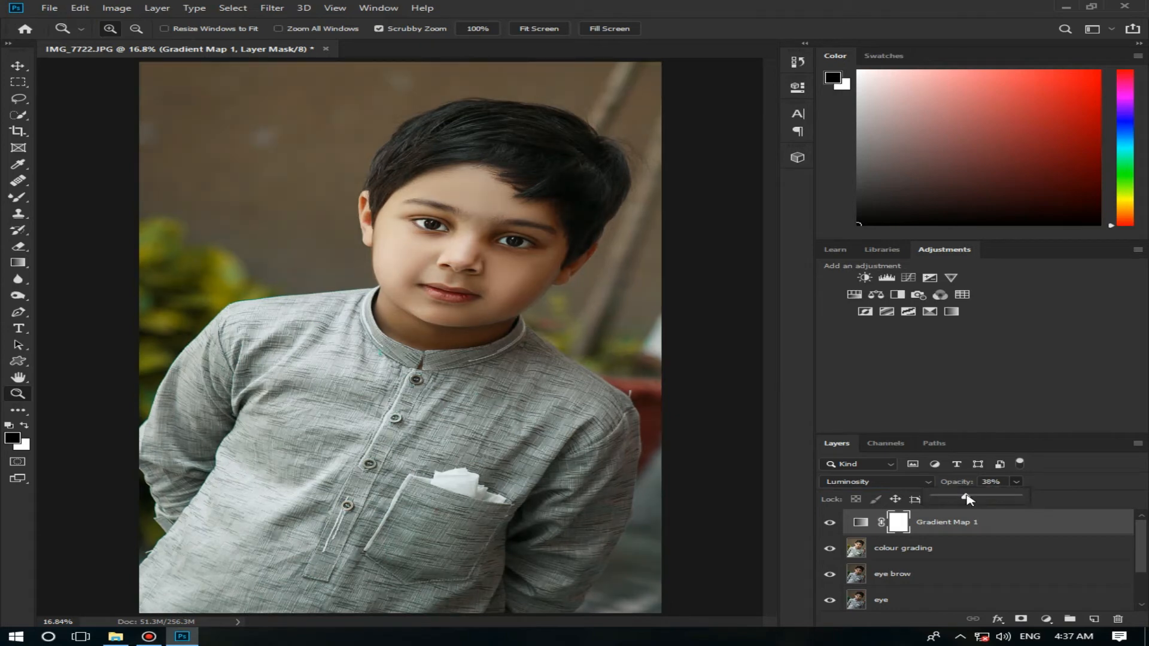
Step: Merge the Gradient Map adjustment with the colour grading layer
right_click(991, 522)
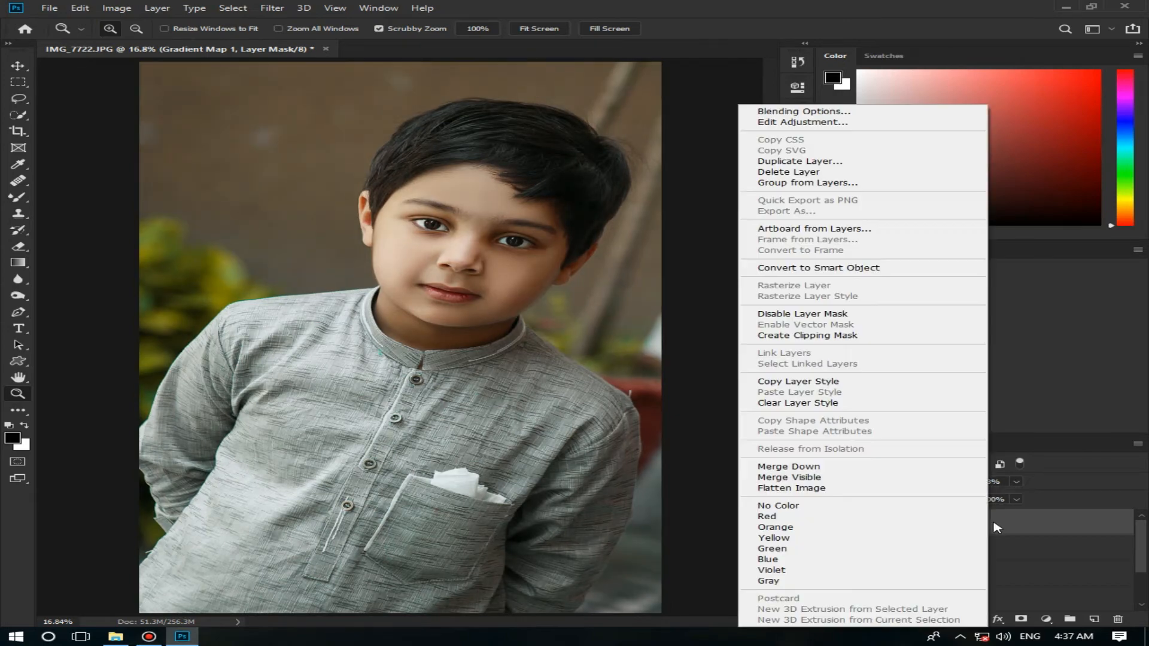
left_click(1013, 548)
right_click(1014, 549)
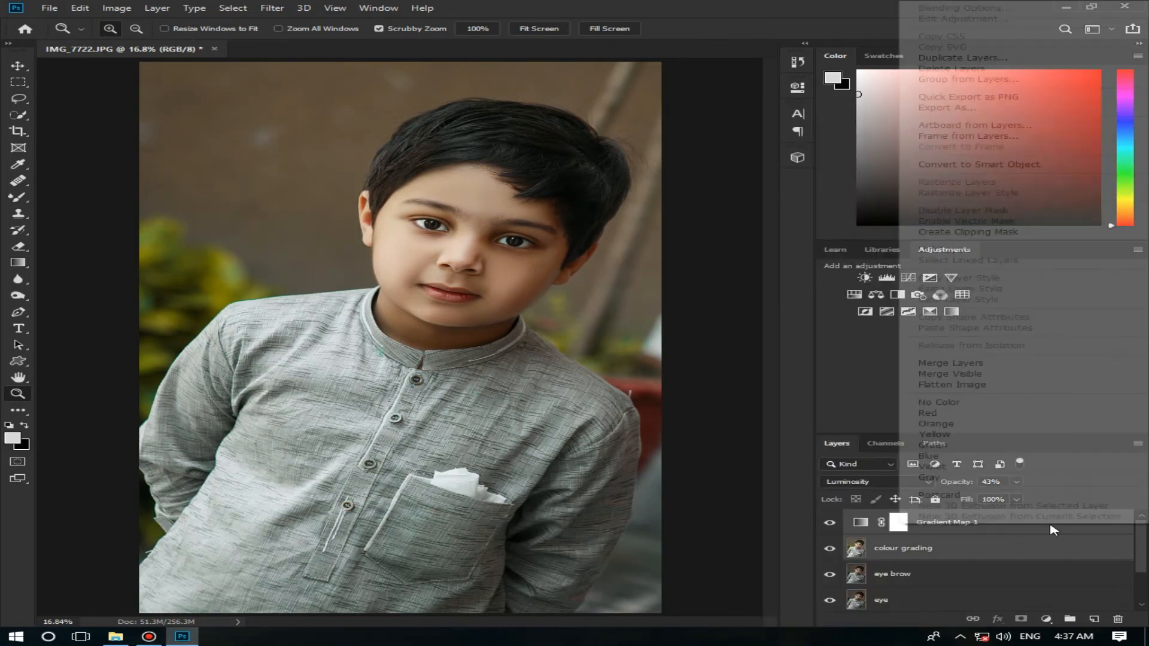
left_click(1011, 366)
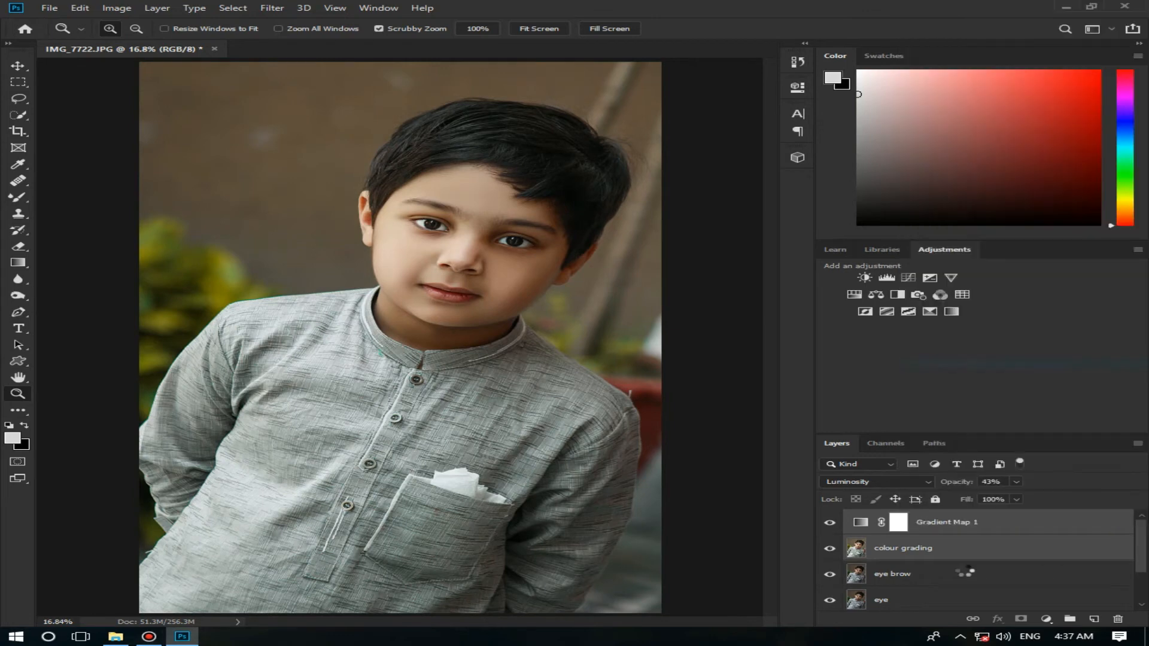
Step: Add a Curves adjustment layer and use on-image adjustment to brighten the cheek tones and slightly darken the hair tones in RGB
left_click(1046, 619)
left_click(1057, 460)
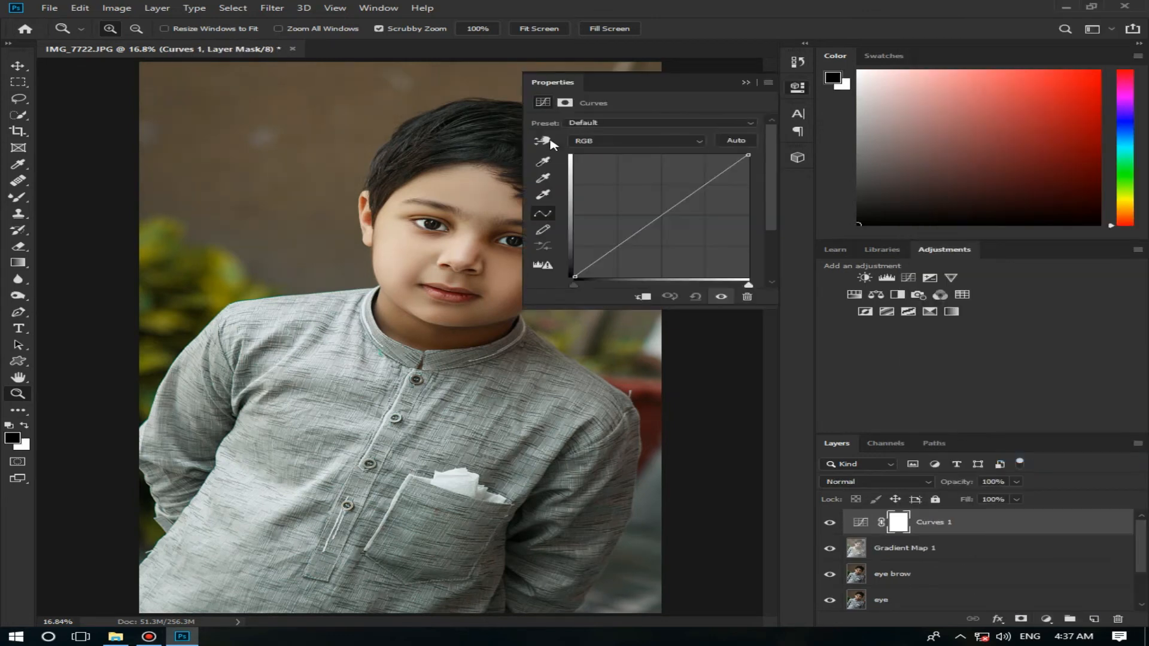
left_click_drag(408, 250, 408, 240)
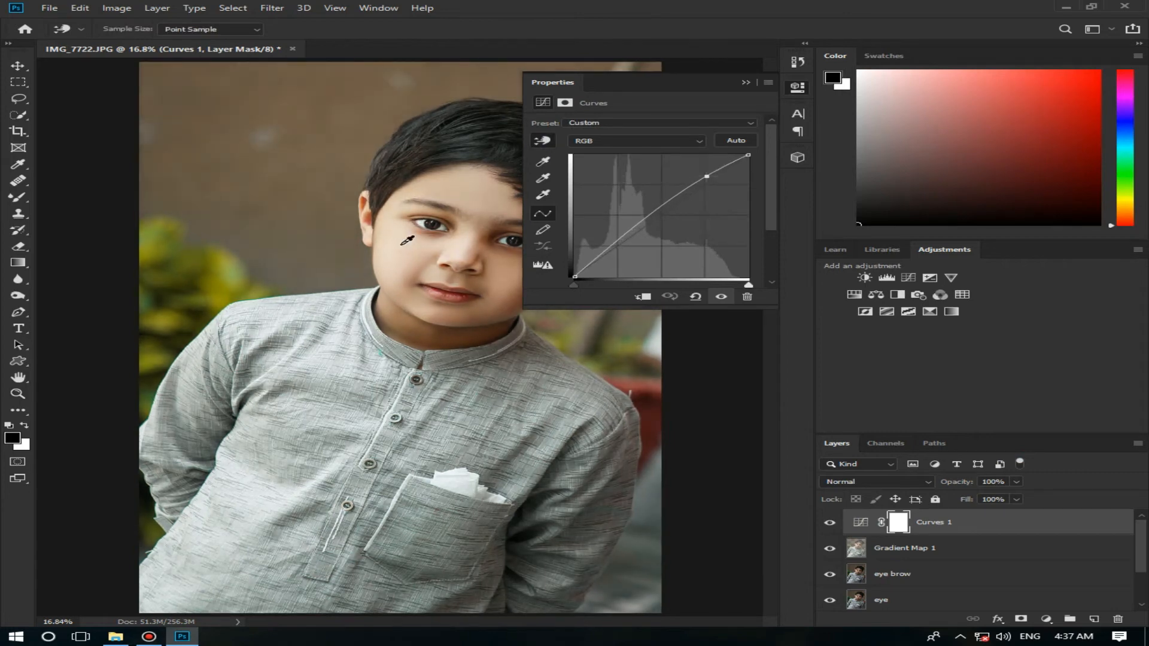
key("z")
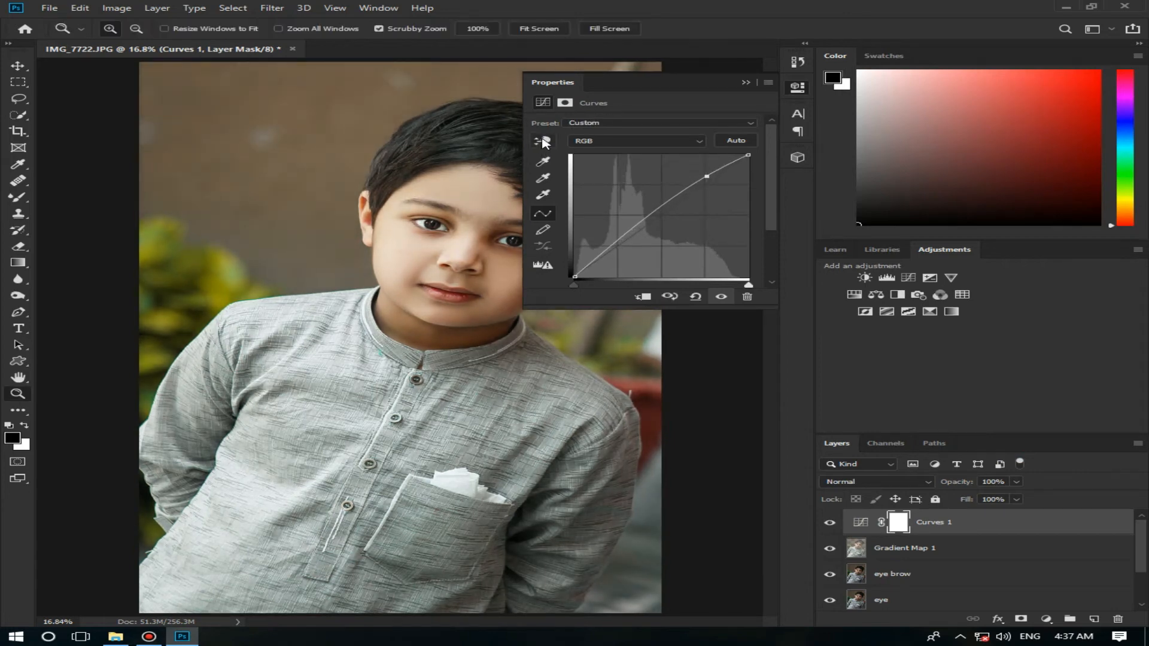
left_click(543, 142)
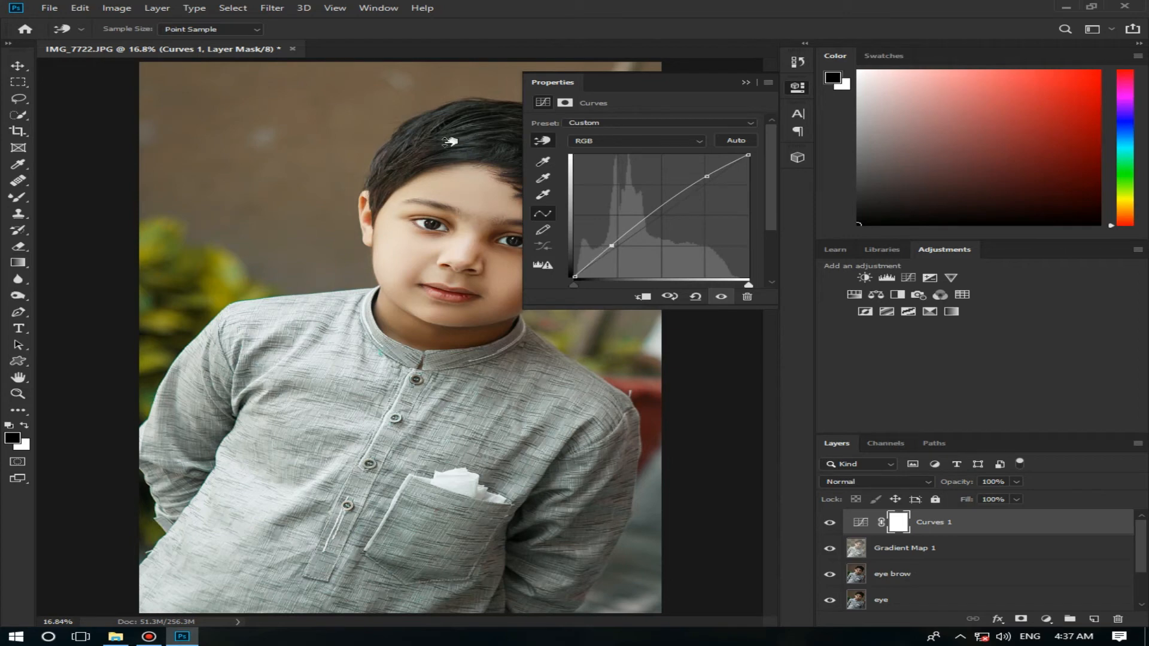
left_click_drag(450, 141, 449, 144)
left_click(547, 143)
left_click(546, 142)
Step: Slightly lower the Red channel curve at the lip tones and compare the image with and without the Curves adjustment
left_click(629, 143)
left_click(629, 157)
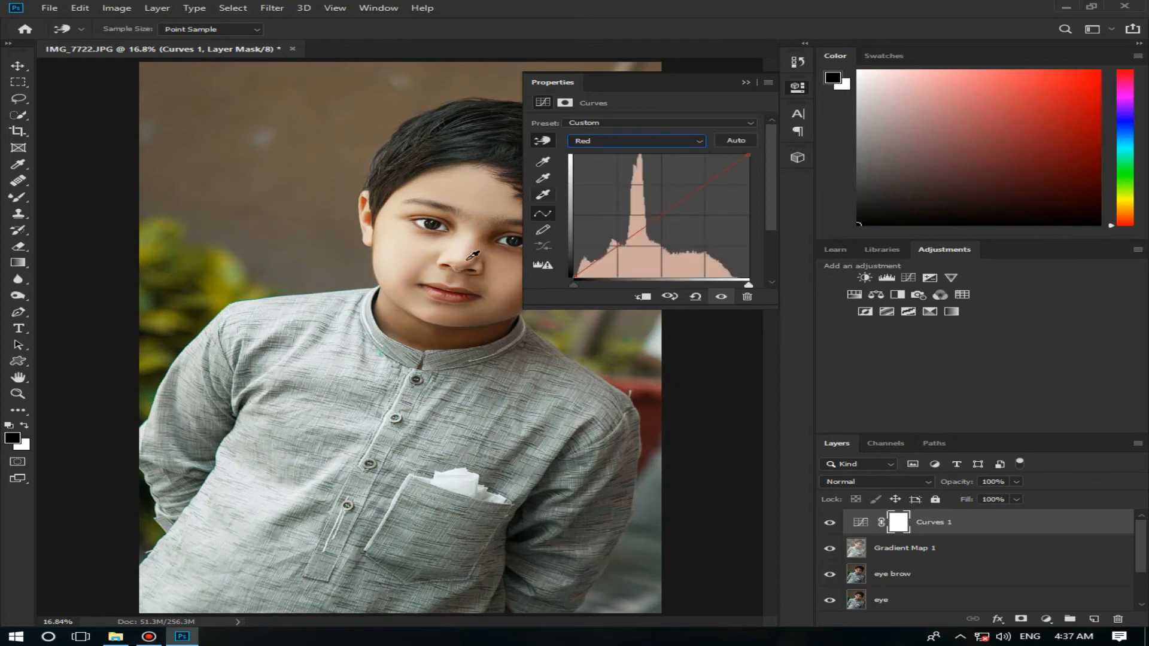
left_click_drag(462, 296, 462, 299)
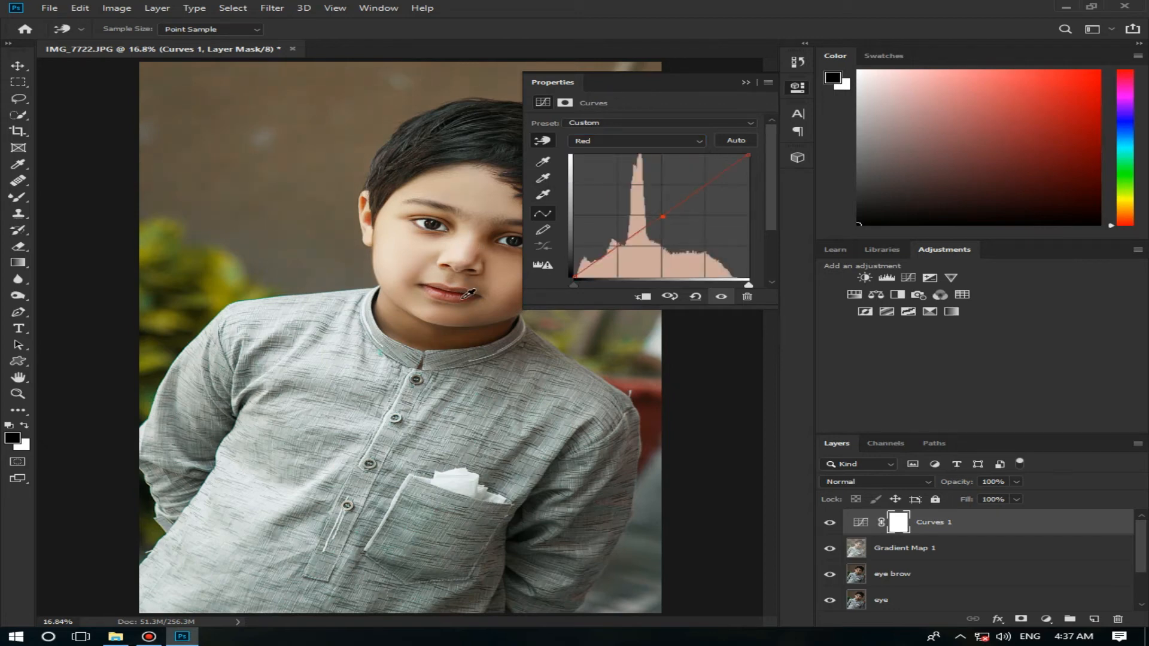
left_click(746, 82)
left_click(828, 525)
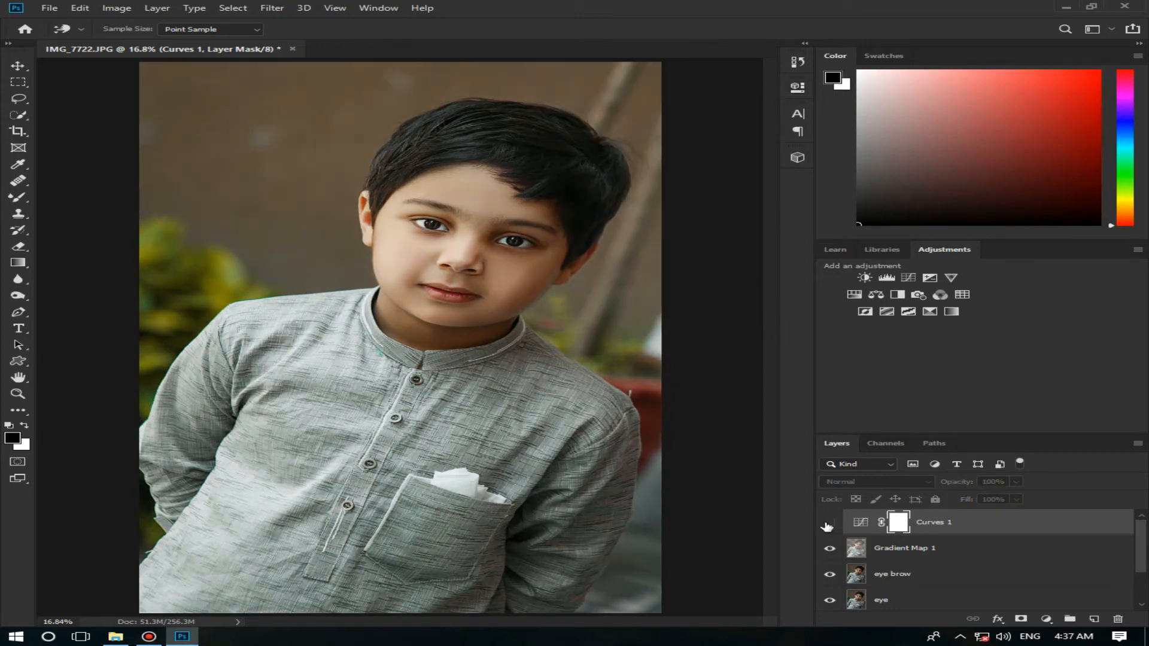
left_click(830, 523)
Step: Merge the Curves adjustment down into the Gradient Map 1 layer and check that layer's effect on the image
right_click(1019, 530)
left_click(969, 368)
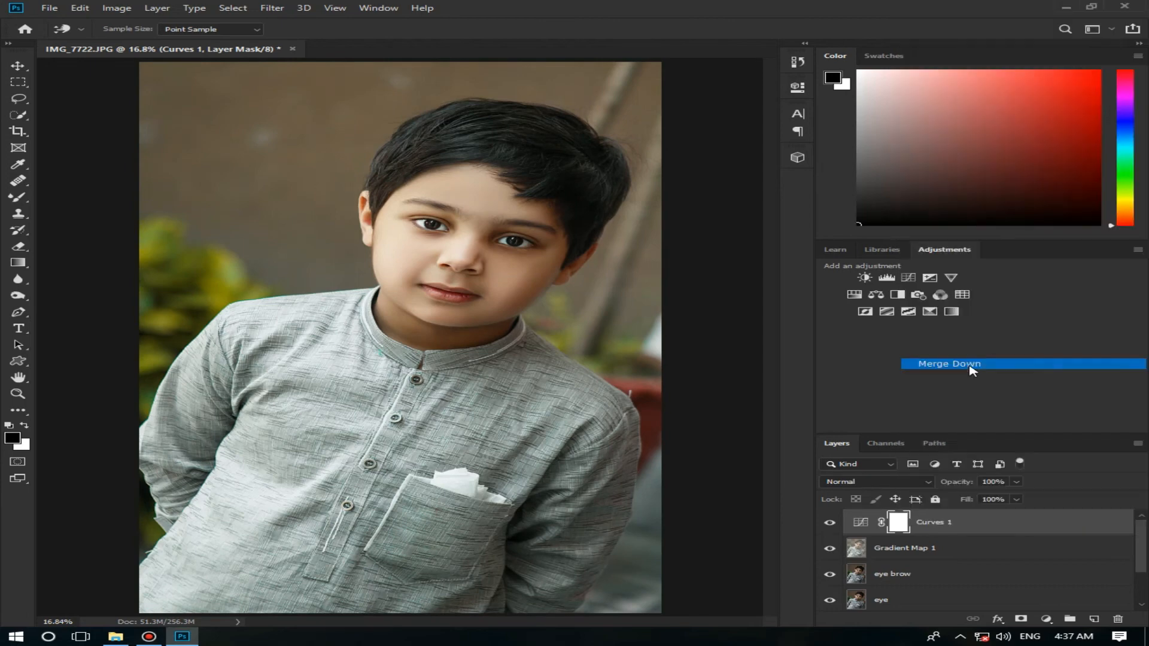
left_click(829, 523)
left_click(829, 523)
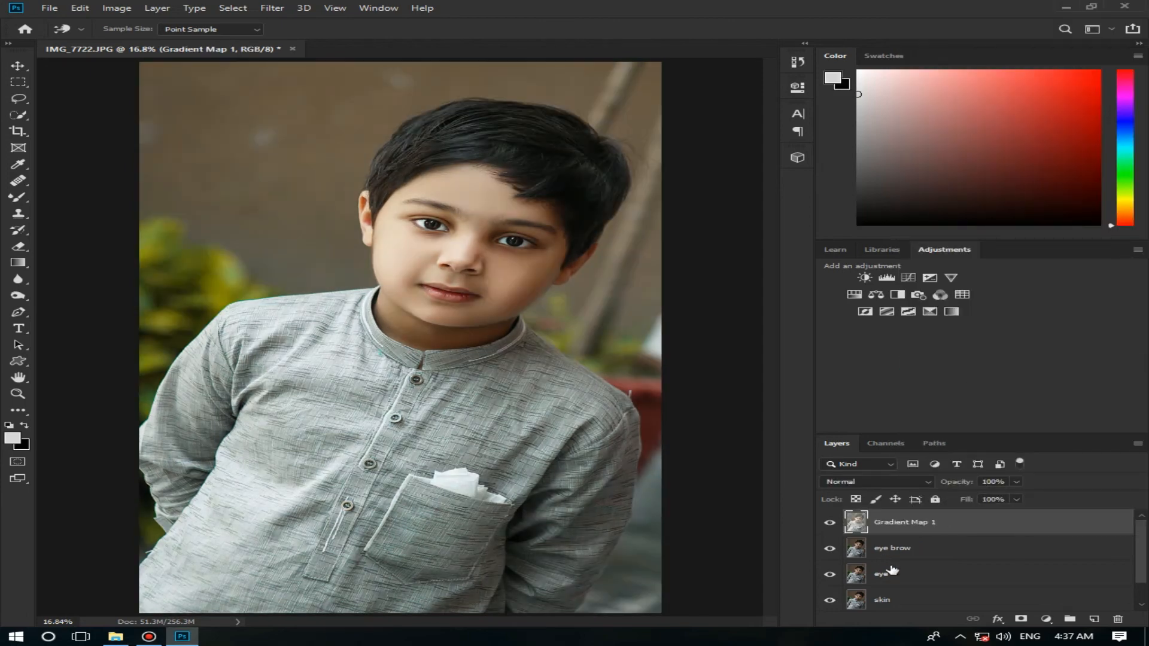
Step: Add an Exposure adjustment layer with Exposure +0.28 and merge it down into the Gradient Map 1 layer
left_click(1046, 618)
left_click(1083, 473)
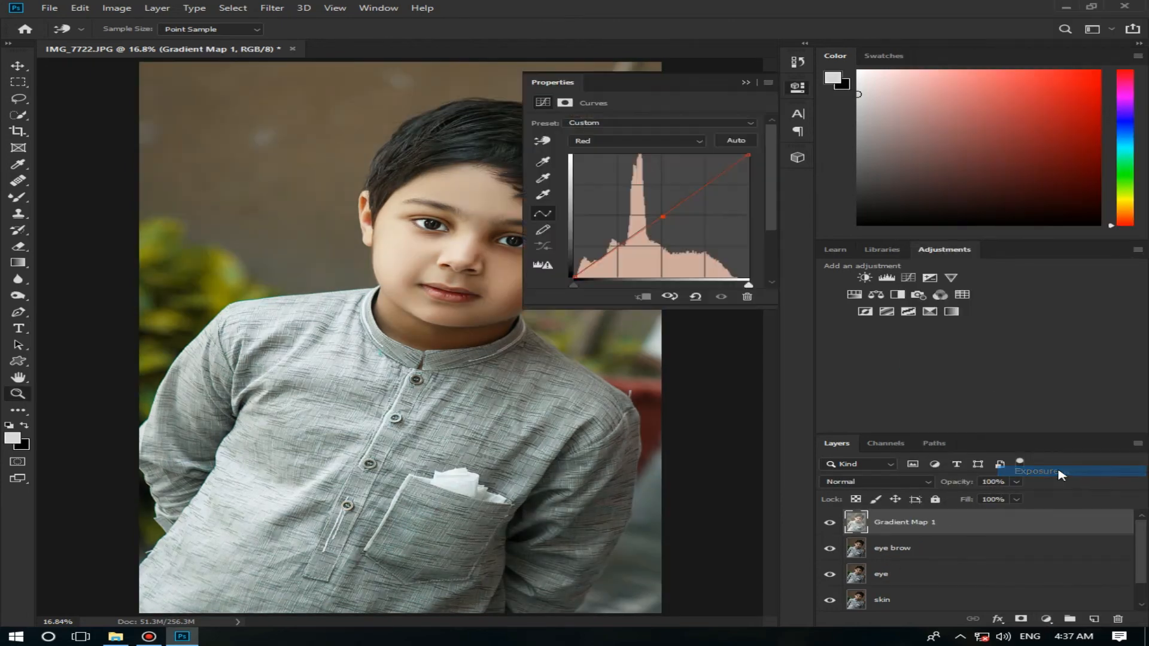
key("z")
left_click_drag(643, 155, 646, 158)
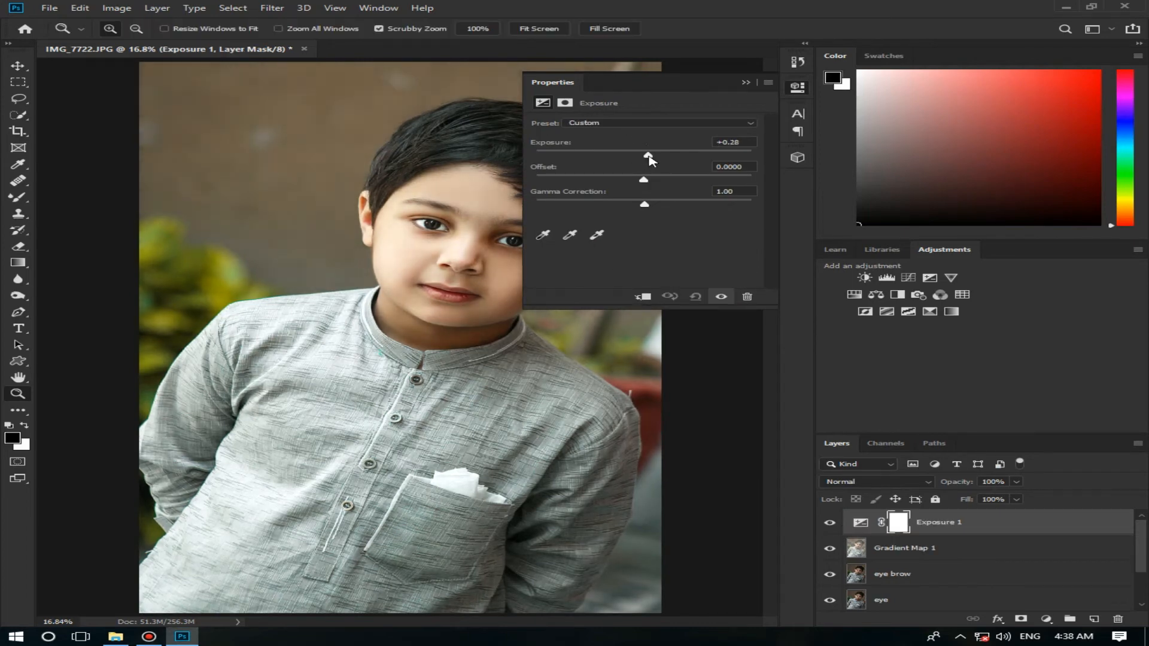
left_click(748, 80)
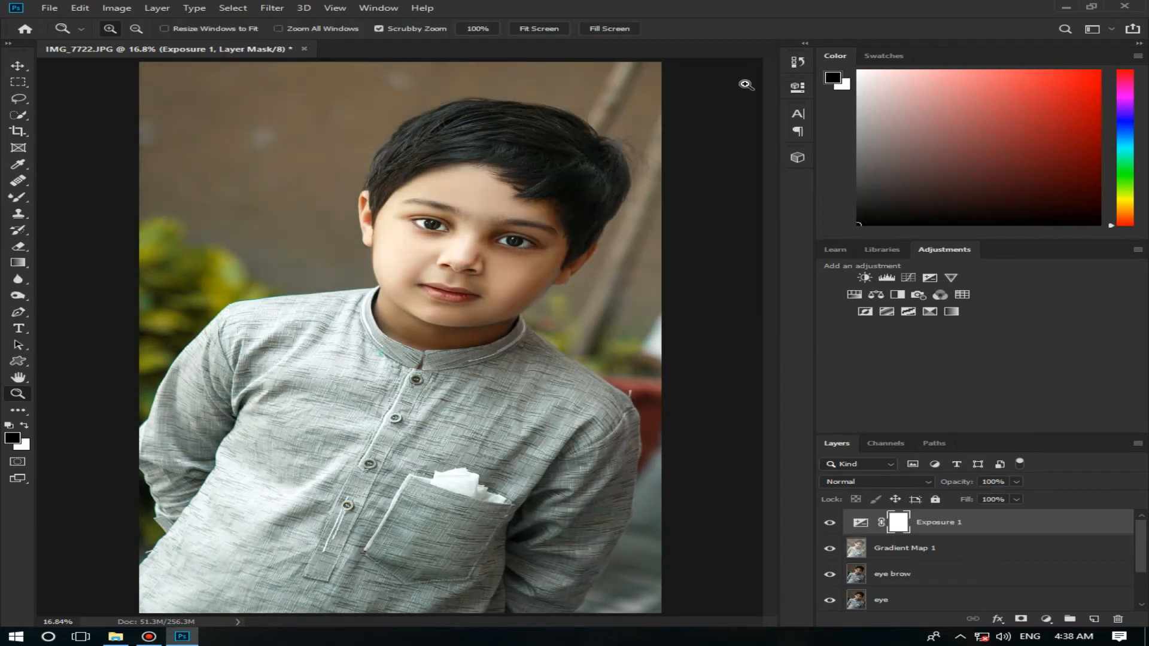
right_click(1014, 526)
left_click(879, 467)
Step: Smooth the skin on the bright cheek and the forehead with a soft Mixer Brush
left_click_drag(505, 257, 526, 264)
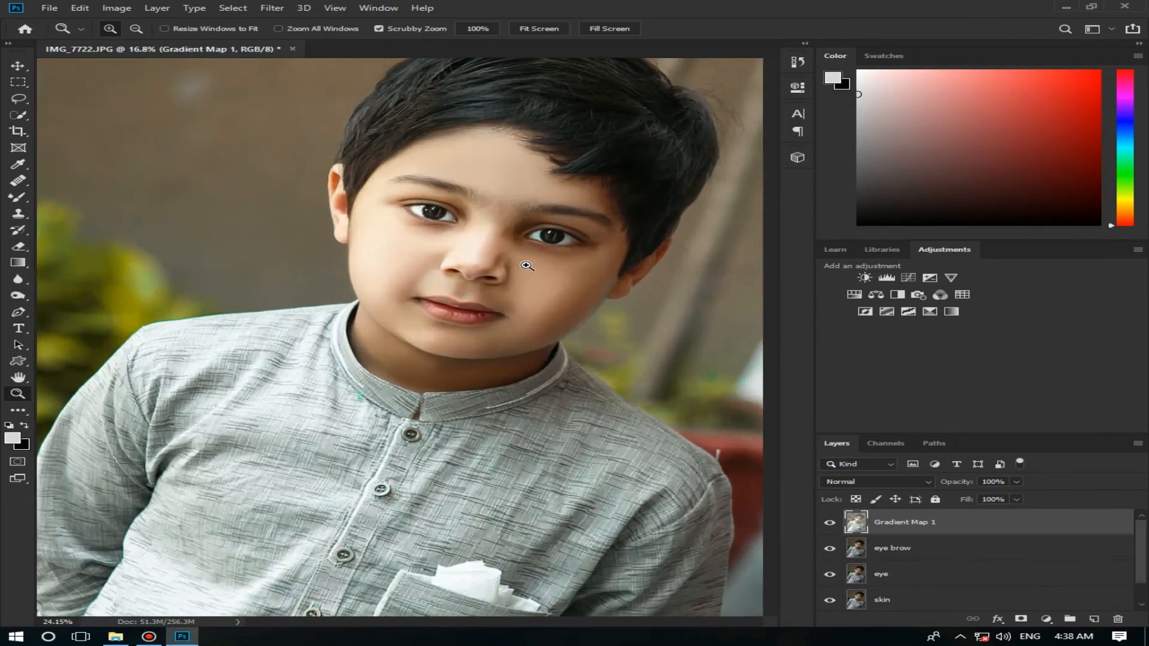
key("b")
right_click(394, 253, "alt")
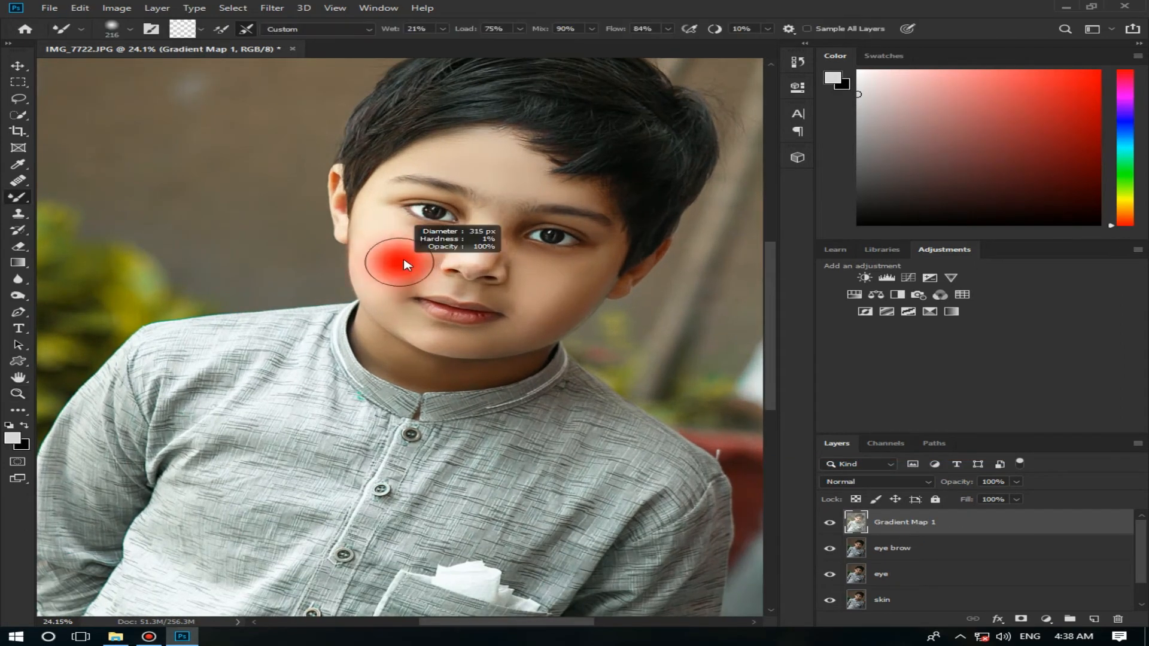
right_click(377, 267, "alt")
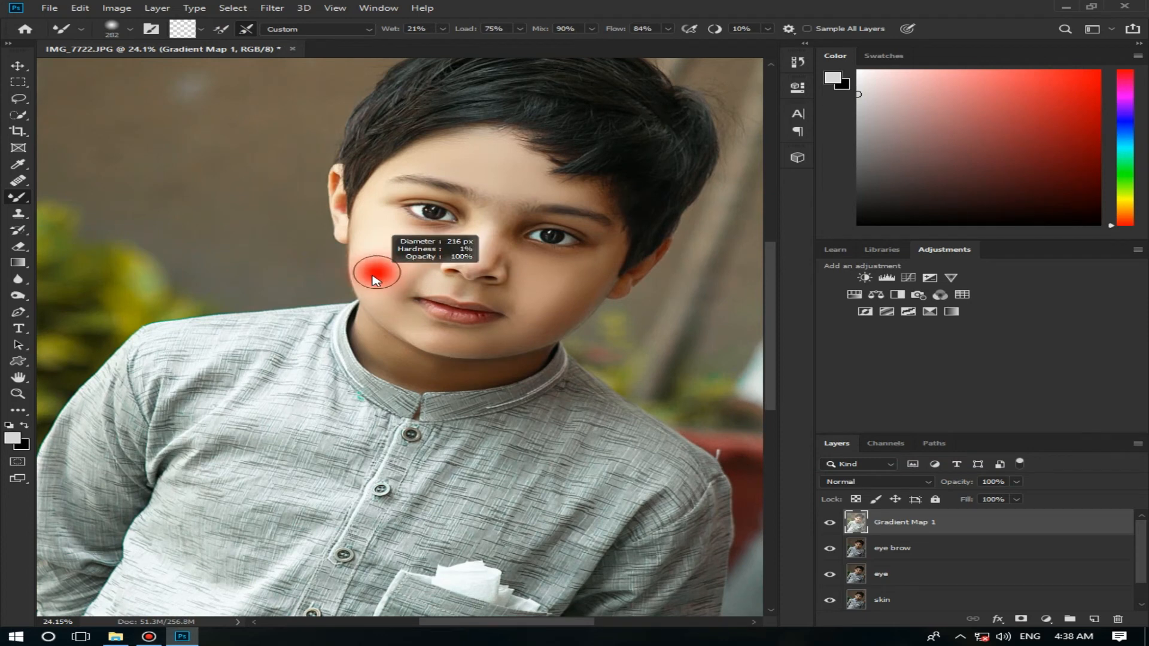
mouse_move(472, 162)
left_mouse_down()
mouse_move(470, 152)
mouse_move(494, 169)
left_mouse_up()
Step: Blend the skin on the shaded cheek and jaw with the Mixer Brush, adapting the brush size to each area
right_click(578, 279, "alt")
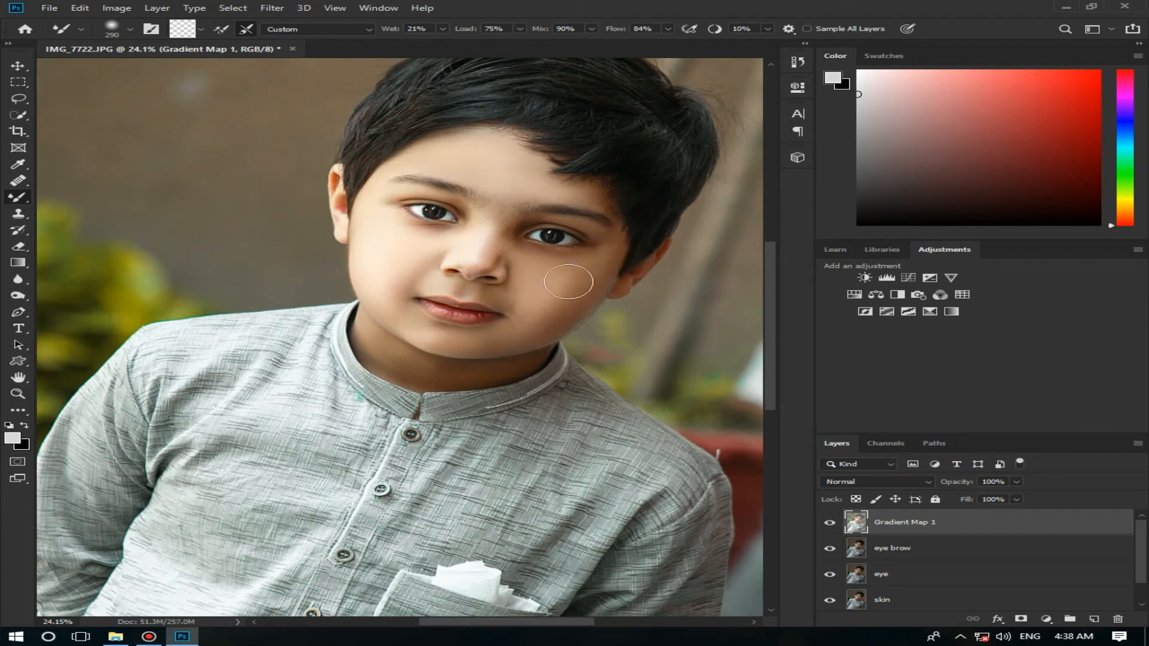
right_click(576, 283, "alt")
right_click(567, 300, "alt")
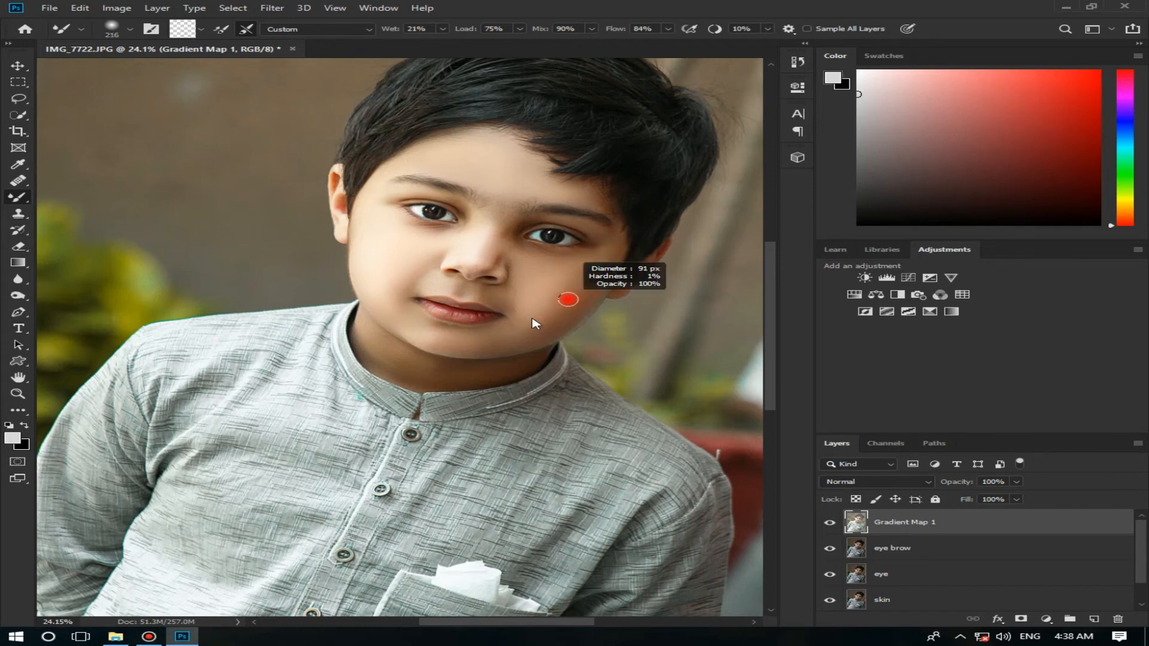
right_click(556, 318)
key("Escape")
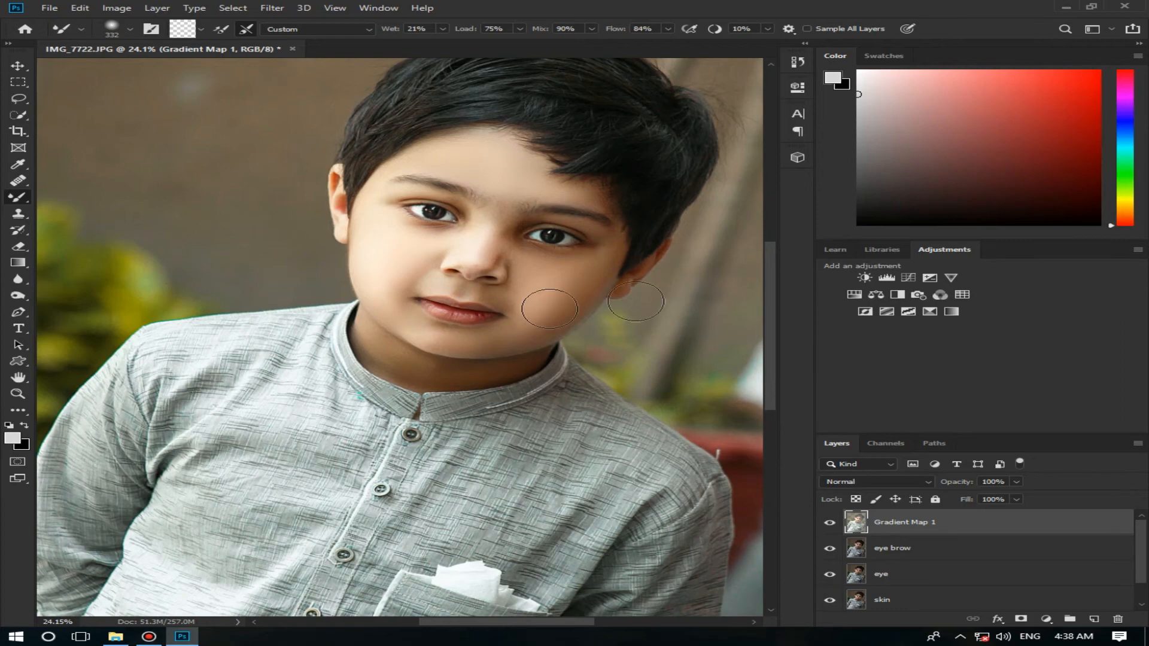
key("z")
right_click(605, 316)
left_click(608, 318)
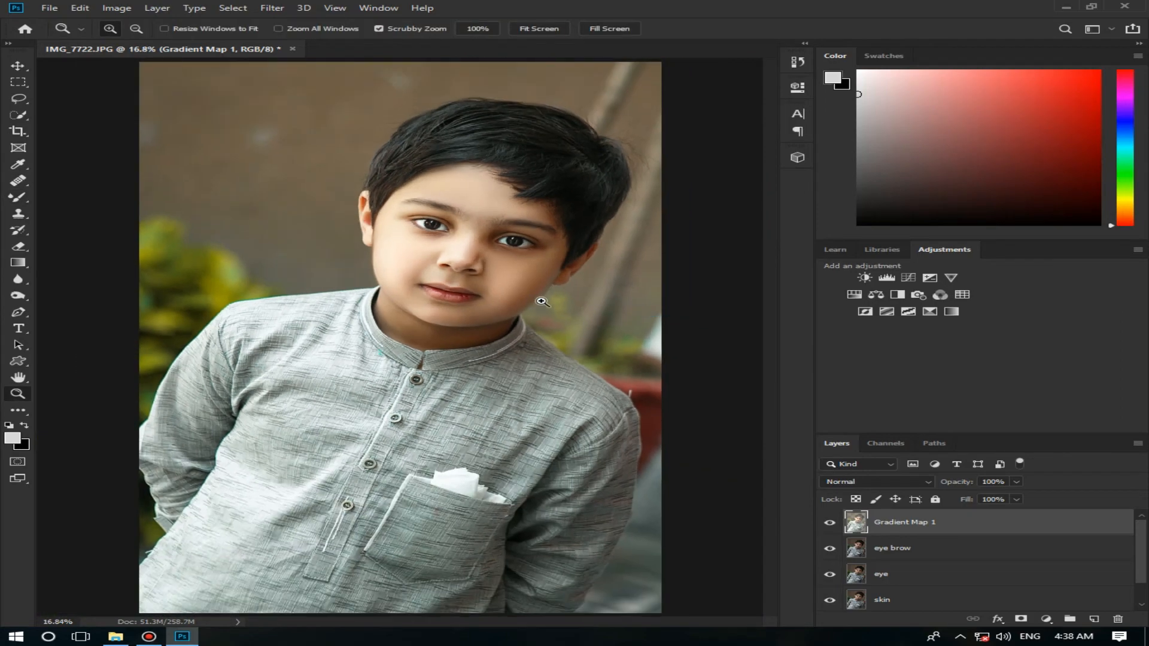
Step: Add a Hue/Saturation adjustment layer, target the Reds by sampling the lips, and set their Saturation to +32
left_click_drag(542, 301, 356, 298)
right_click(385, 274)
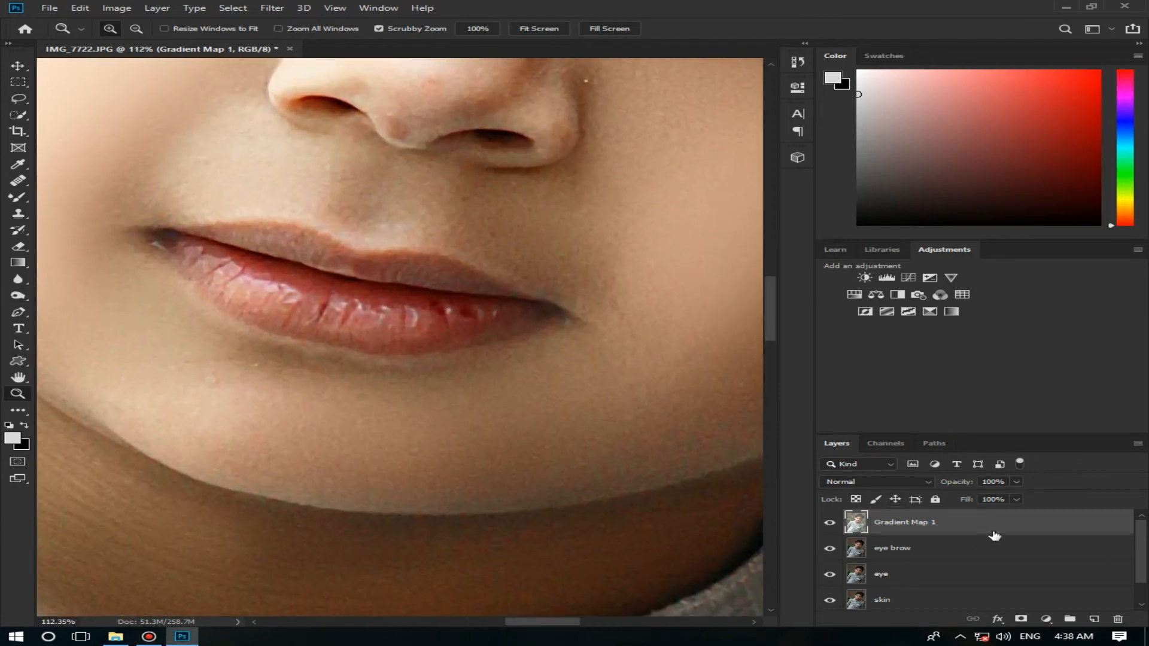
left_click(1039, 621)
left_click(1036, 499)
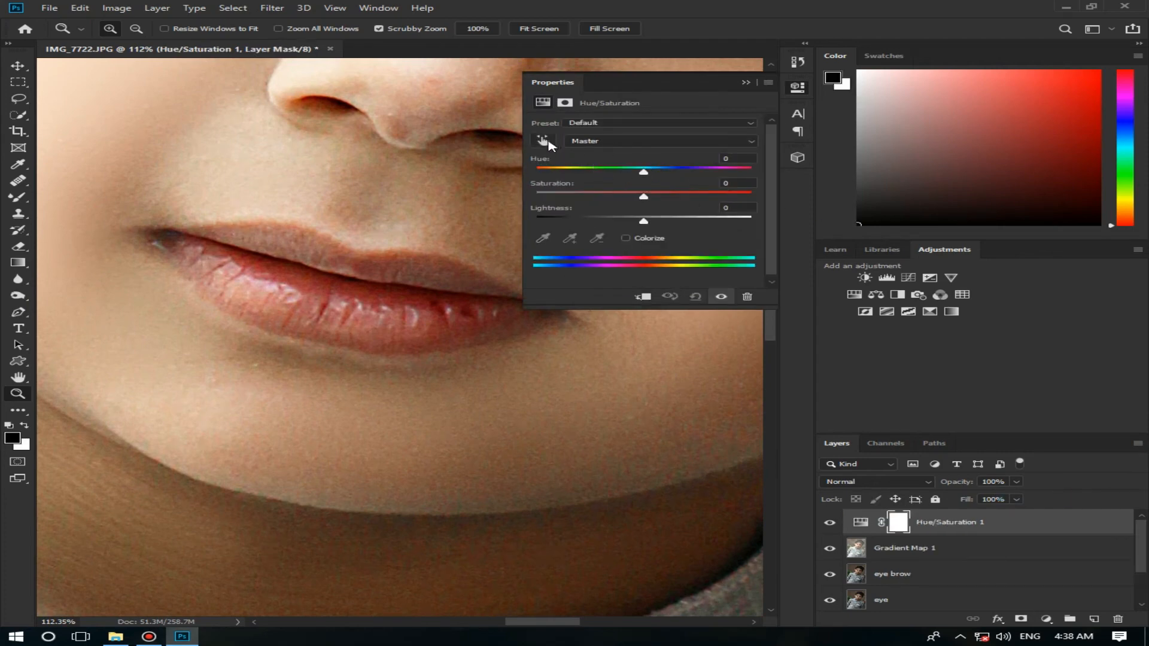
left_click(545, 142)
left_click(402, 305)
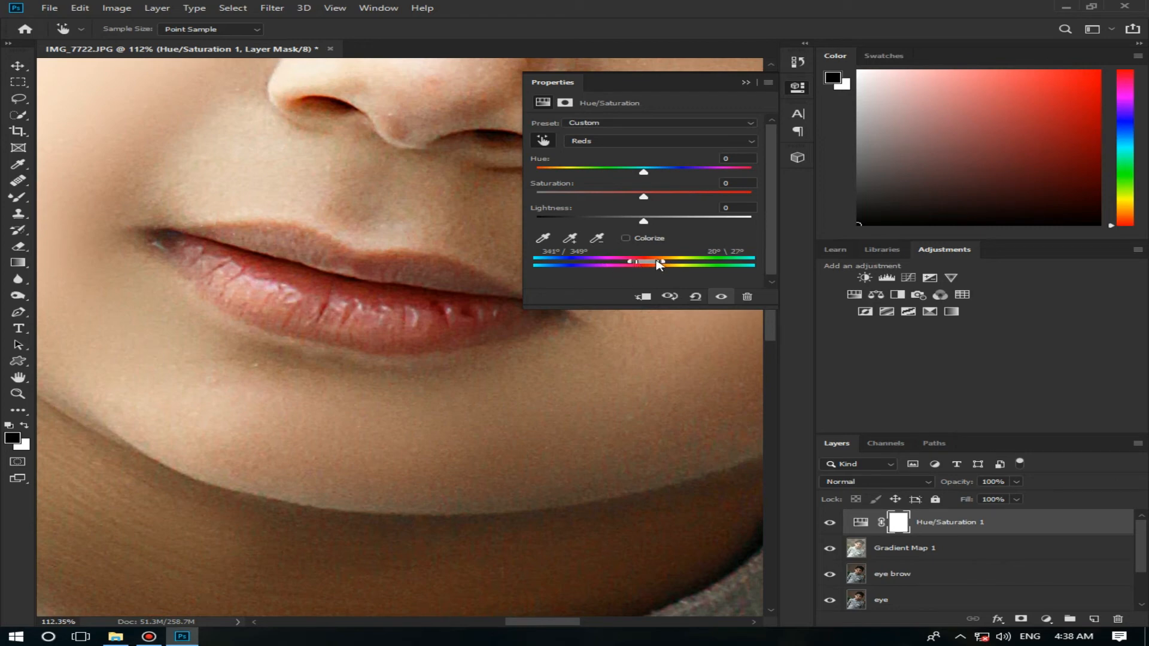
left_click_drag(639, 263, 663, 262)
key("z")
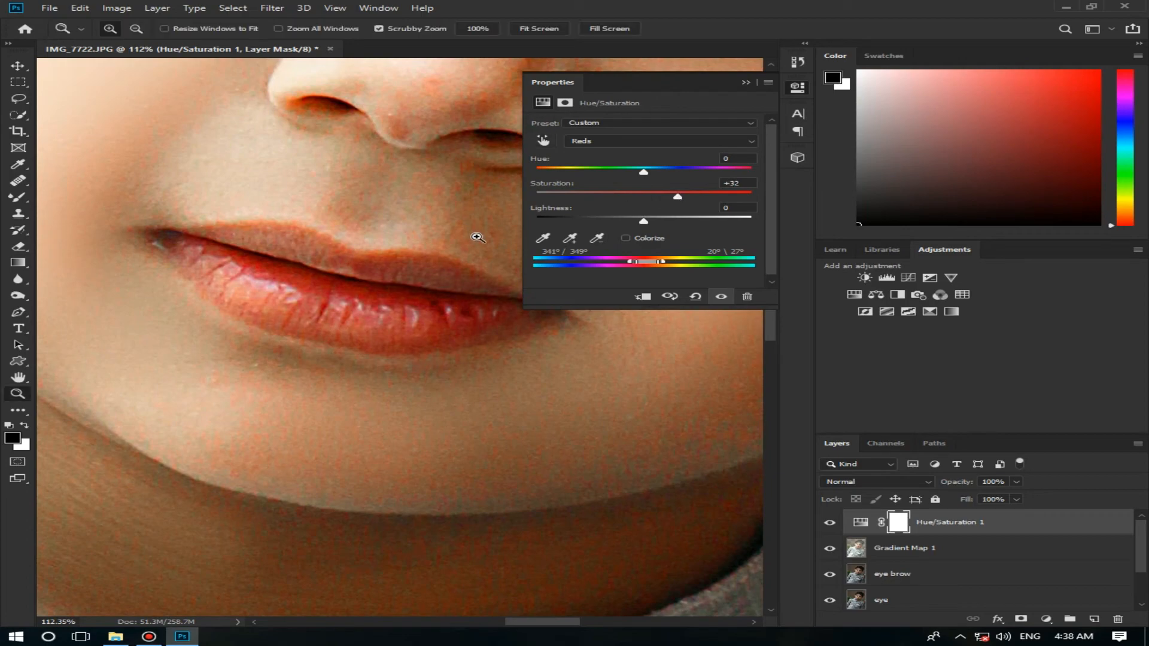
right_click(476, 235)
left_click(488, 246)
left_click(746, 82)
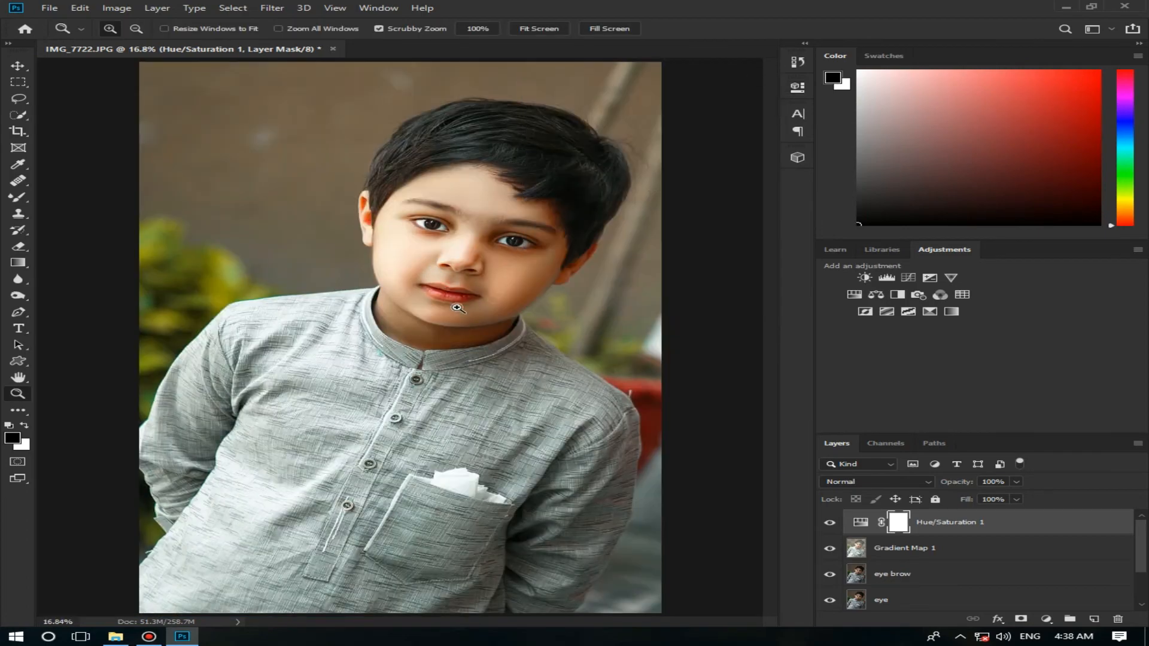
Step: Invert the Hue/Saturation 1 layer mask to black to hide the adjustment across the whole image
left_click_drag(458, 299, 671, 302)
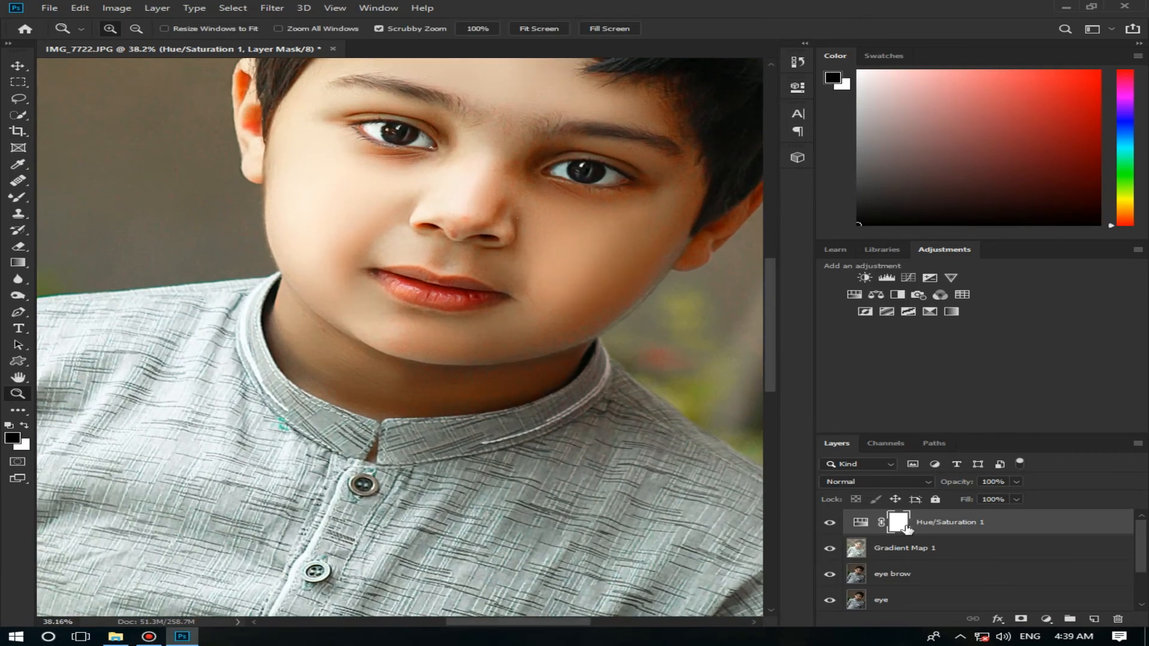
left_click(110, 8)
mouse_move(161, 41)
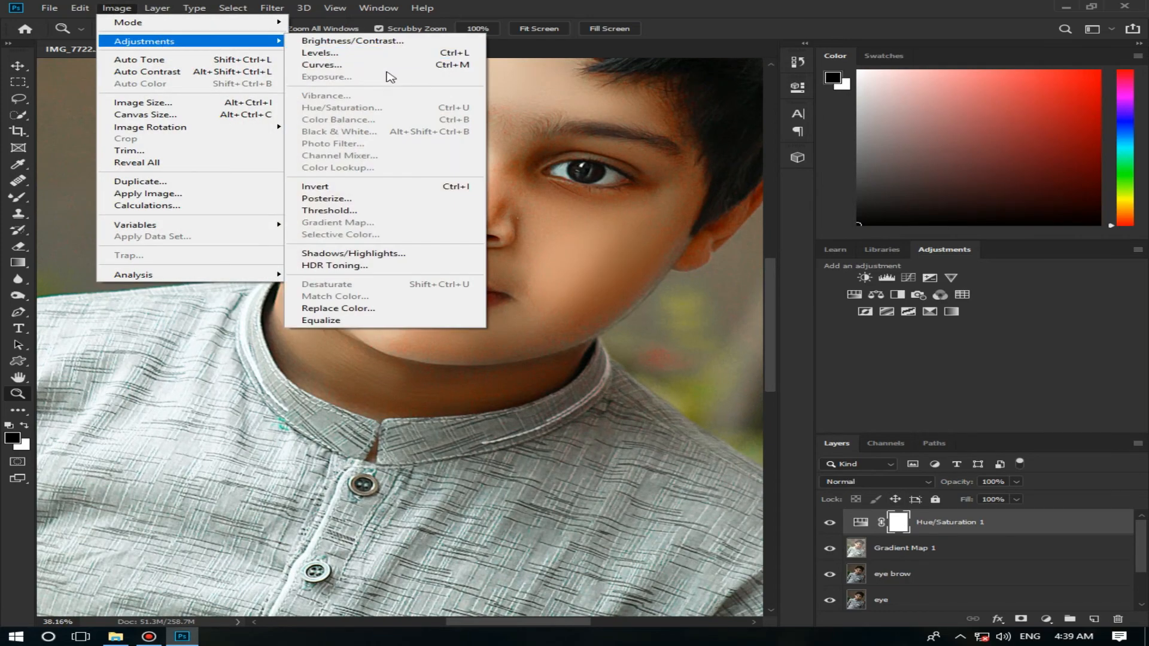
left_click(393, 185)
left_click(393, 185)
Step: Paint white on the Hue/Saturation 1 mask over the lips with a small soft Brush to reveal the redder colour
left_click_drag(475, 323, 538, 332)
left_click(19, 201)
right_click(19, 200)
left_click(67, 196)
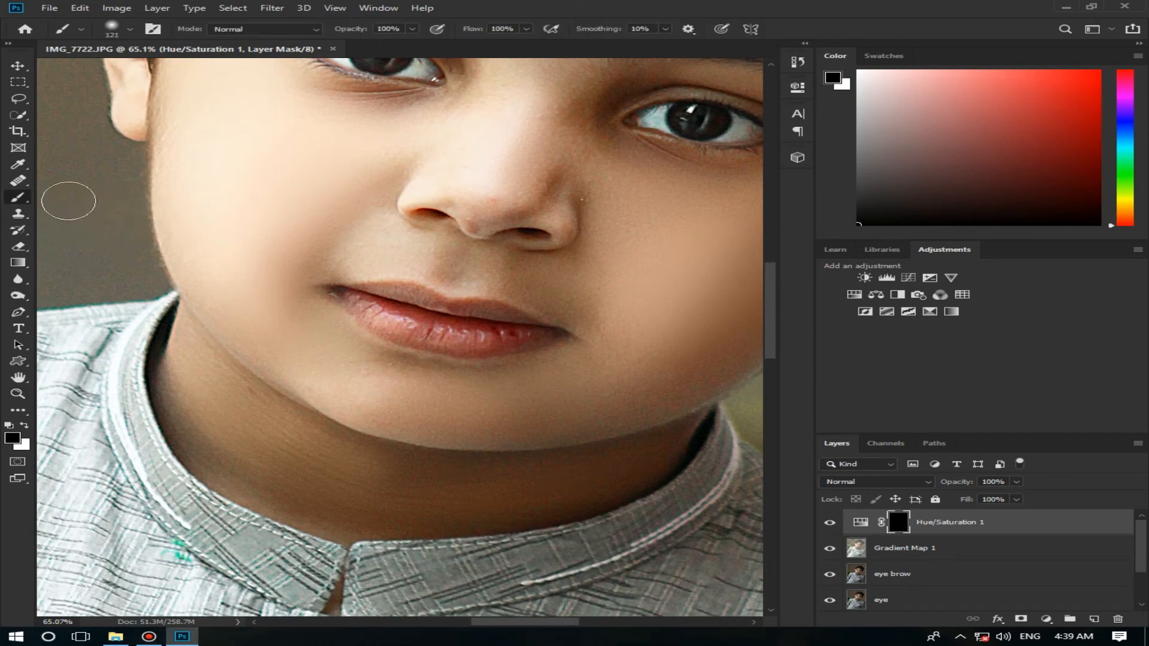
mouse_move(455, 344)
left_mouse_down()
mouse_move(513, 337)
mouse_move(386, 297)
mouse_move(373, 309)
mouse_move(434, 335)
mouse_move(396, 324)
mouse_move(389, 298)
mouse_move(503, 328)
left_mouse_up()
key("x")
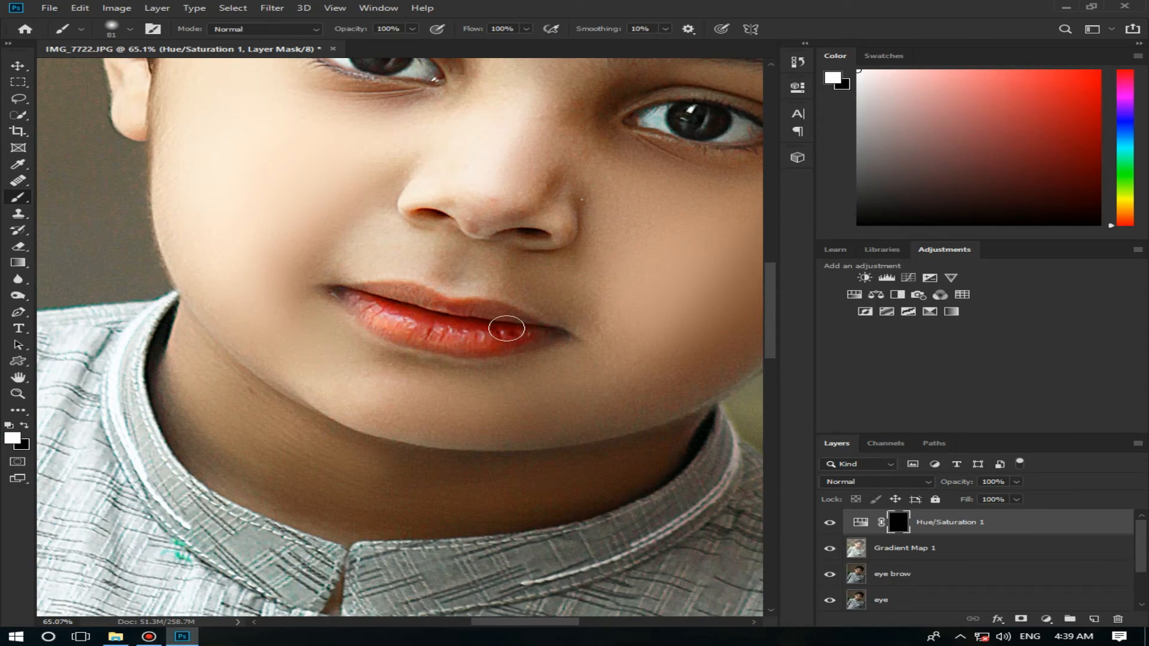
Step: Set the Hue/Saturation 1 layer's opacity to 53%, merge it down into Gradient Map 1 and check that layer's effect
key("z")
right_click(518, 341)
left_click(566, 343)
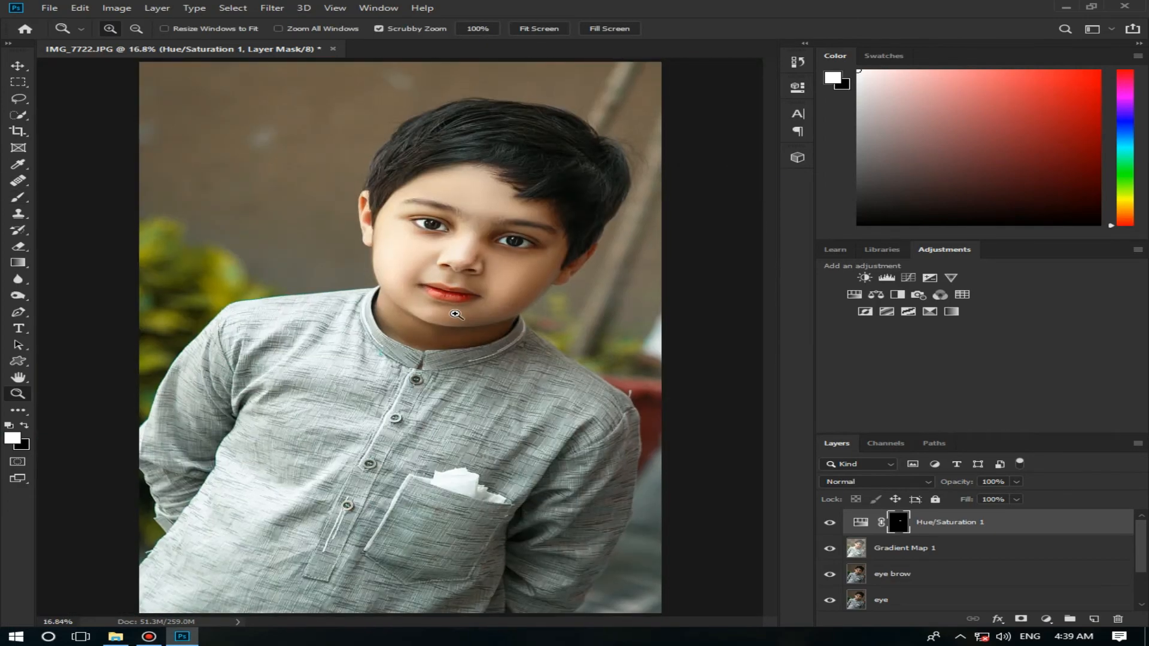
key("ctrl+plus")
left_click(1017, 482)
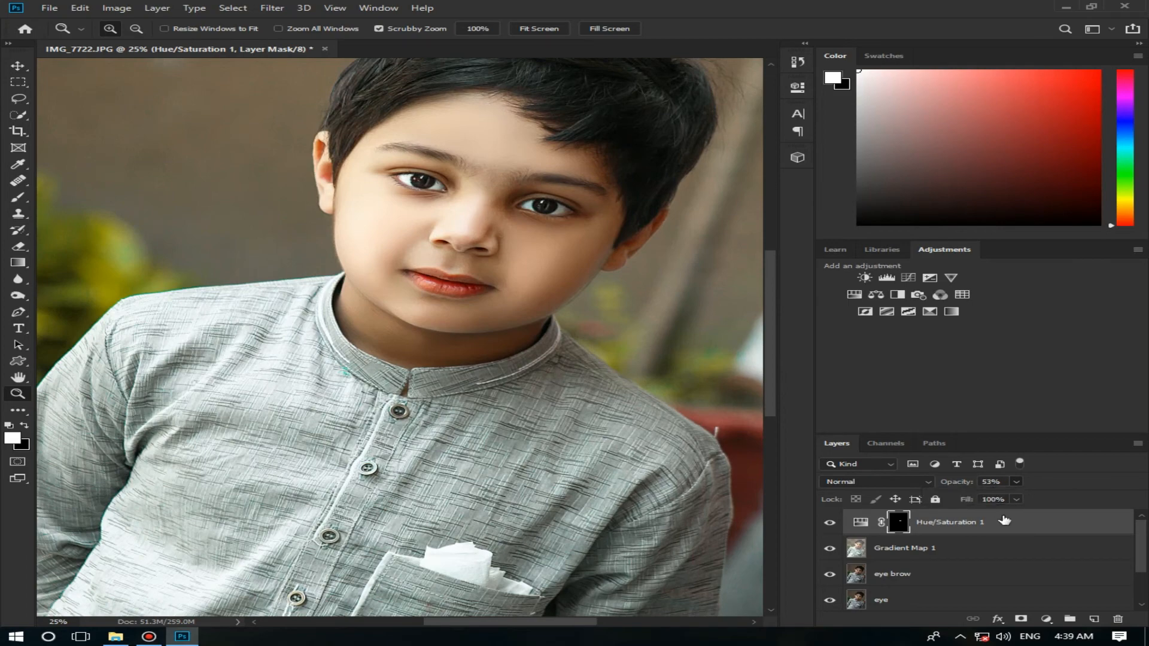
right_click(927, 522)
left_click(796, 465)
left_click(835, 523)
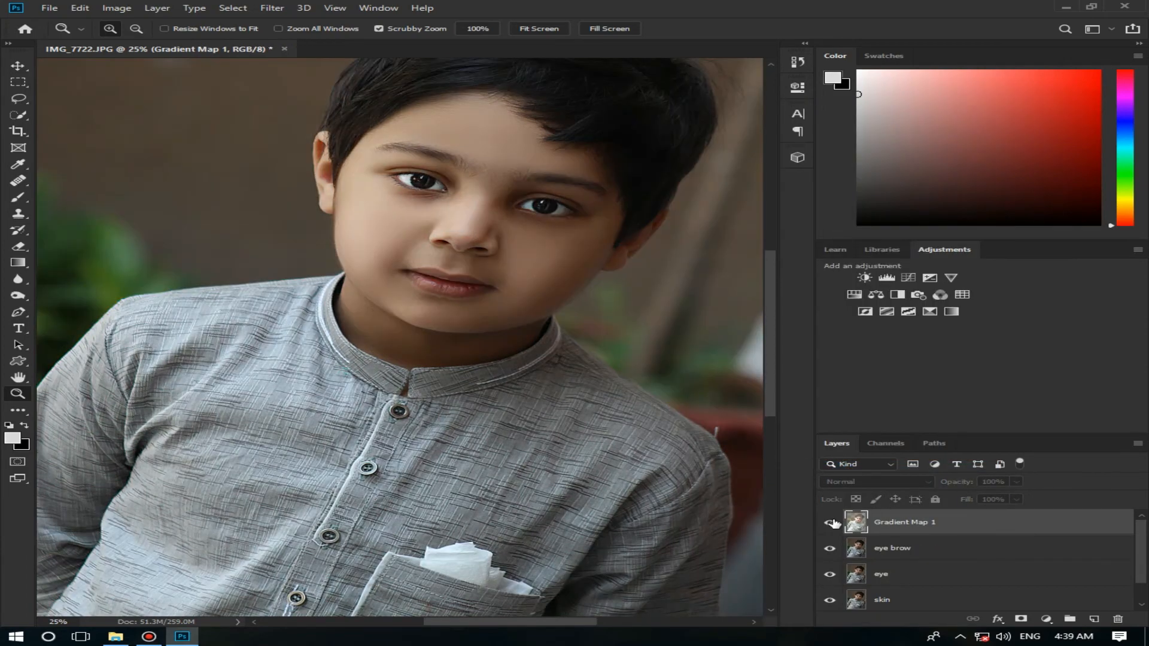
right_click(656, 394)
left_click(665, 399)
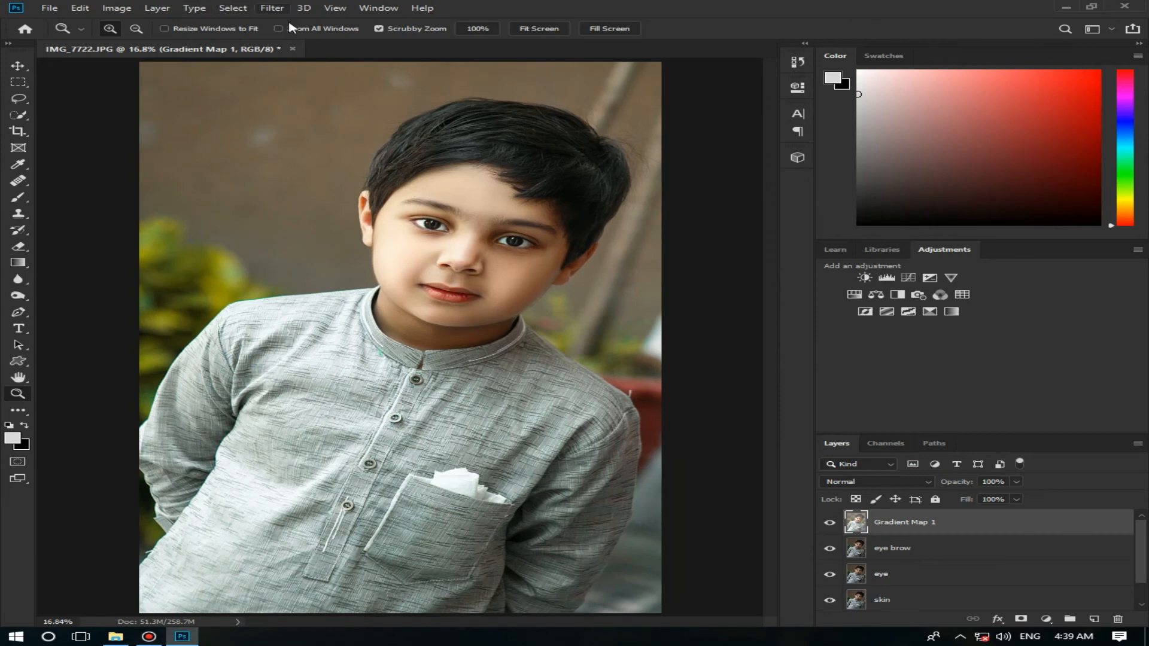
left_click(272, 8)
left_click(311, 84)
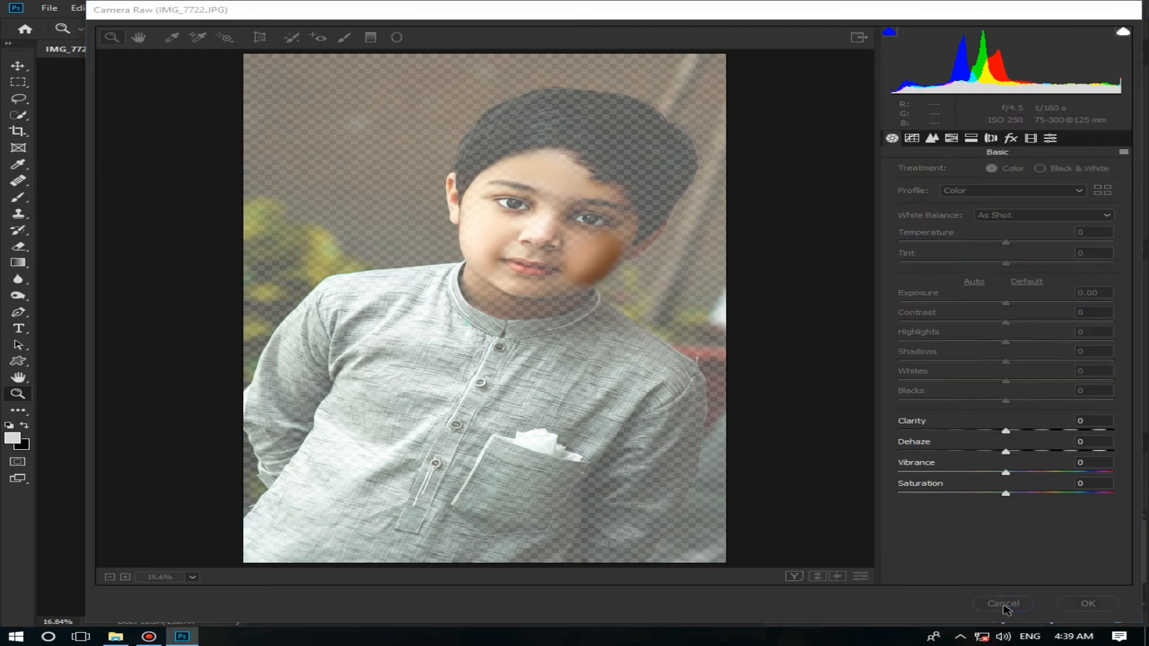
left_click(1003, 604)
Step: Merge the Gradient Map 1 layer down into the eye brow layer and apply a Camera Raw Filter with Exposure +0.15
right_click(1036, 526)
left_click(958, 365)
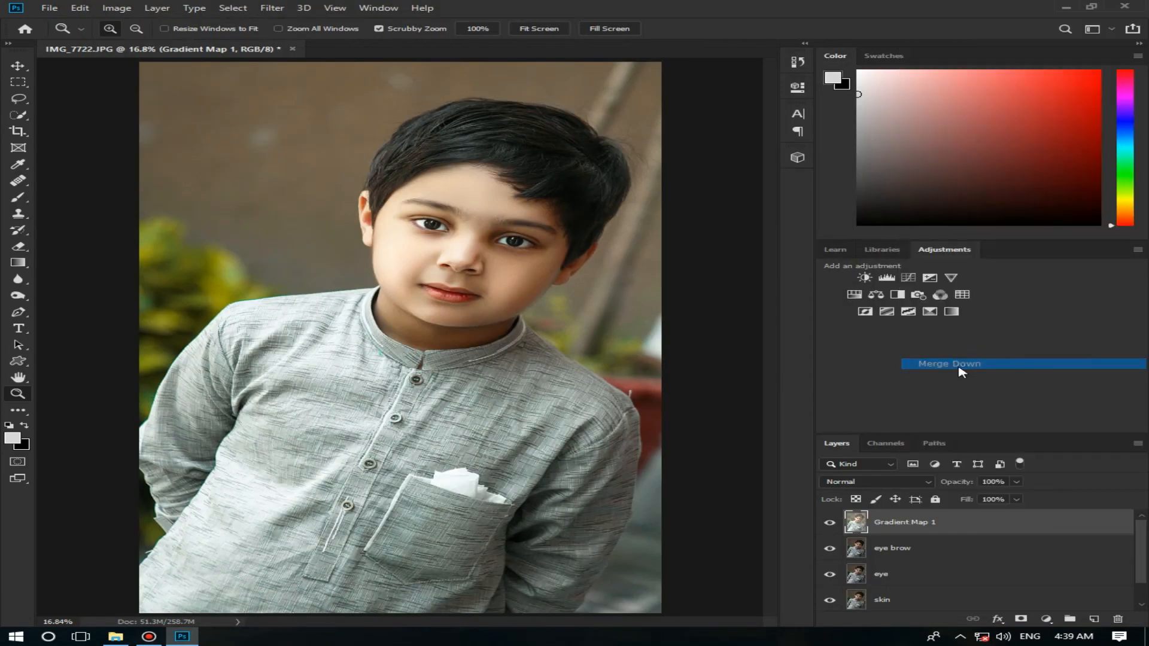
left_click(271, 7)
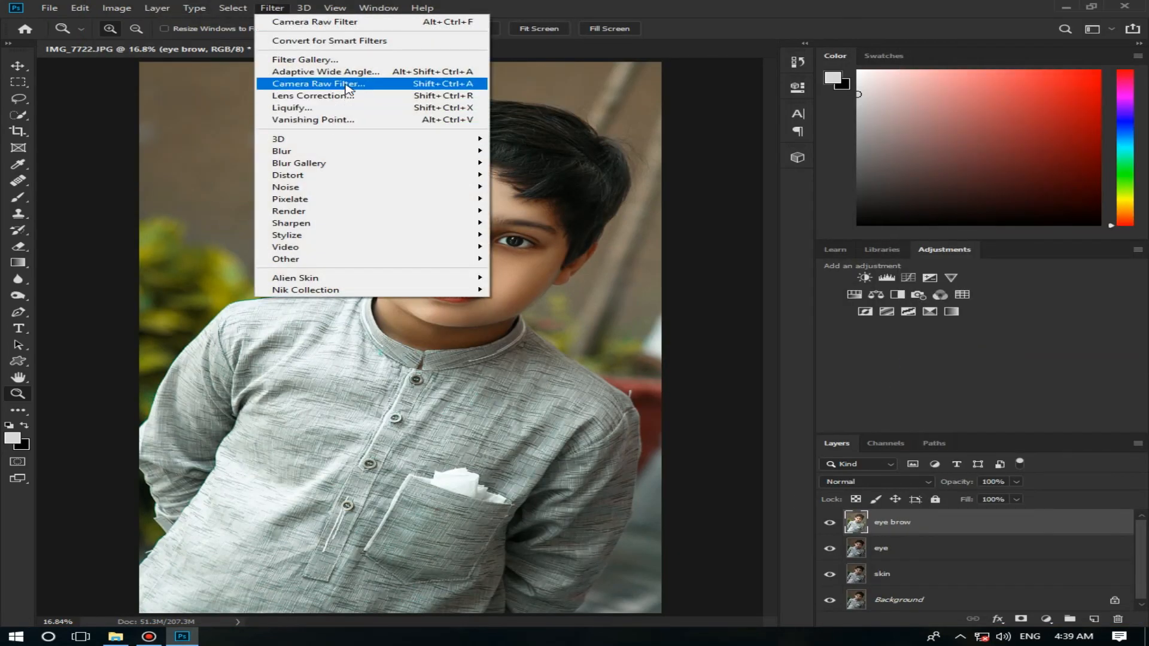
left_click(371, 83)
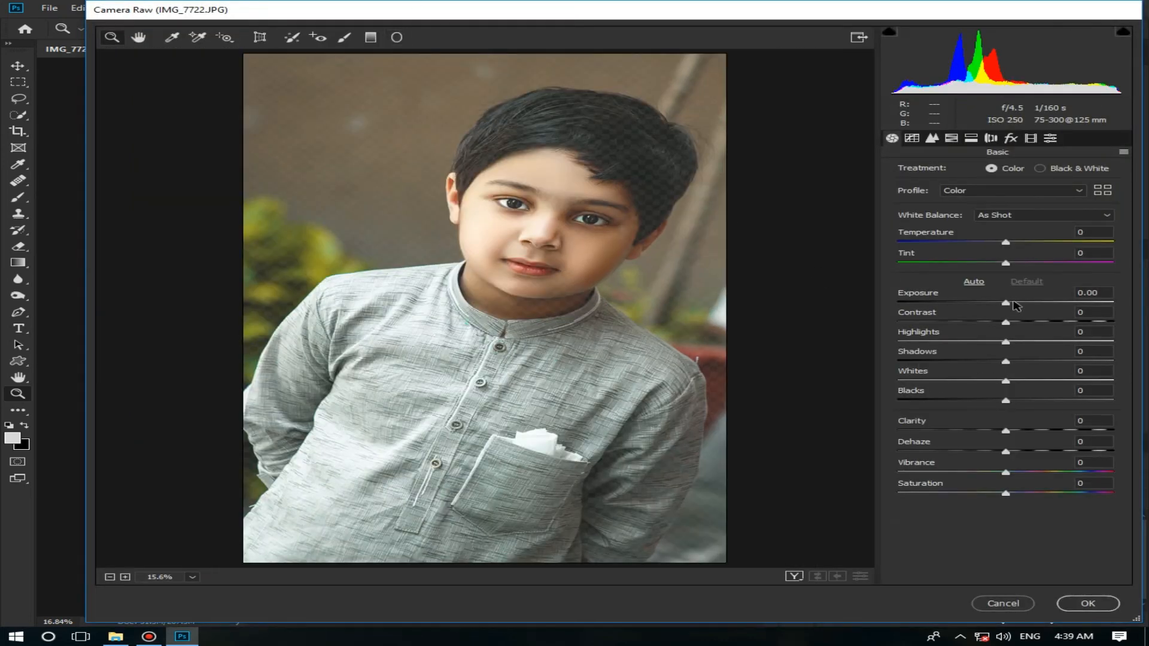
left_click_drag(1013, 302, 1017, 302)
left_click(1087, 604)
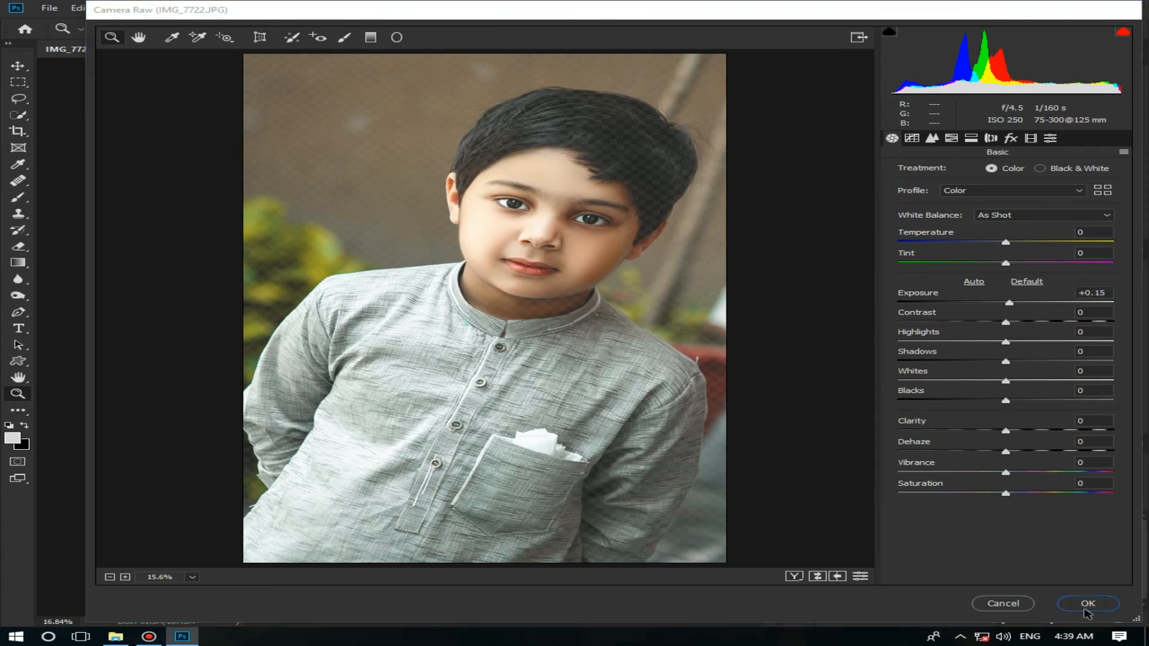
left_click_drag(1141, 565, 1142, 584)
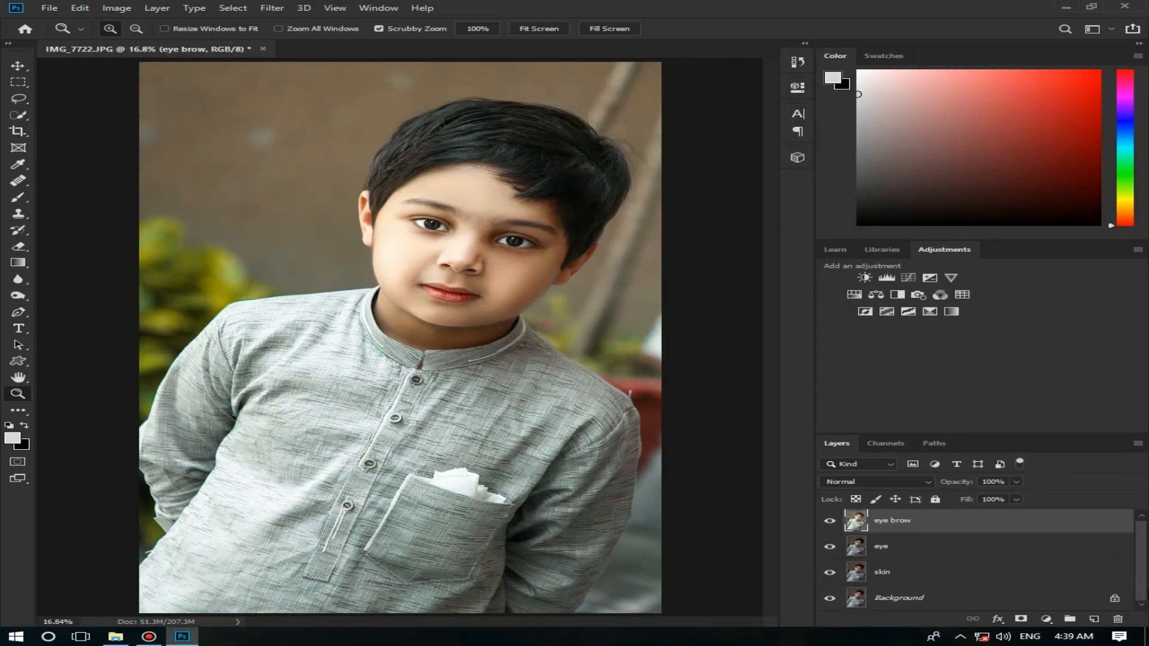
left_click(1038, 549)
left_click(1037, 572)
key("h")
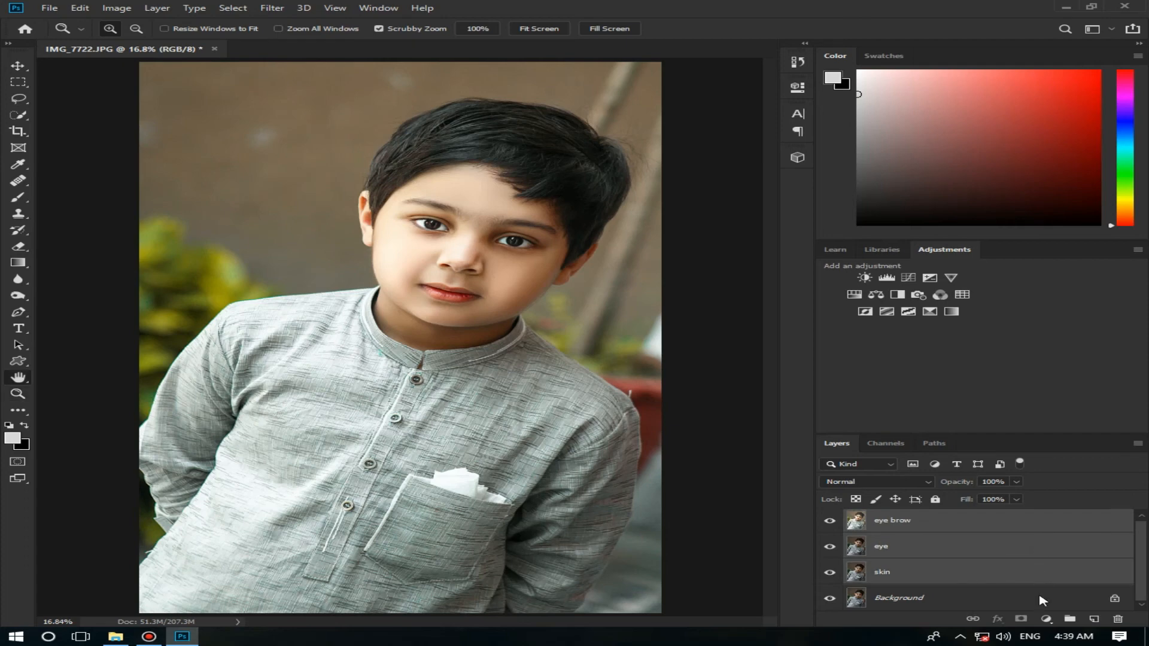
double_click(1107, 576)
left_click(903, 92)
key("z")
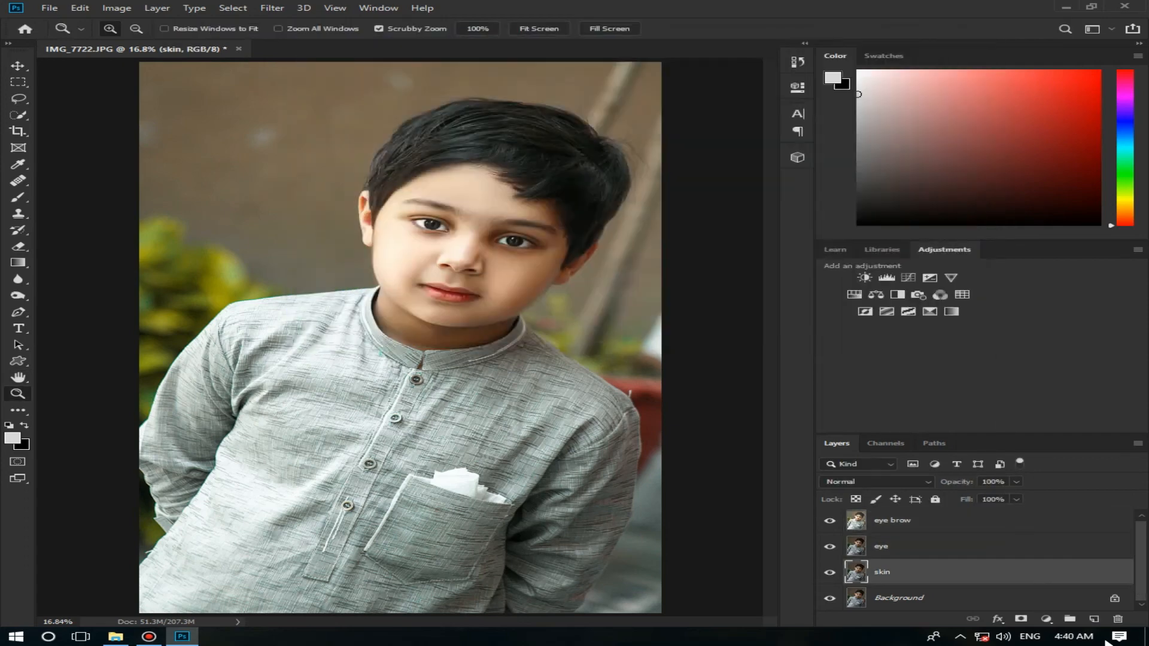
left_click(1079, 549)
key("h")
double_click(1095, 544)
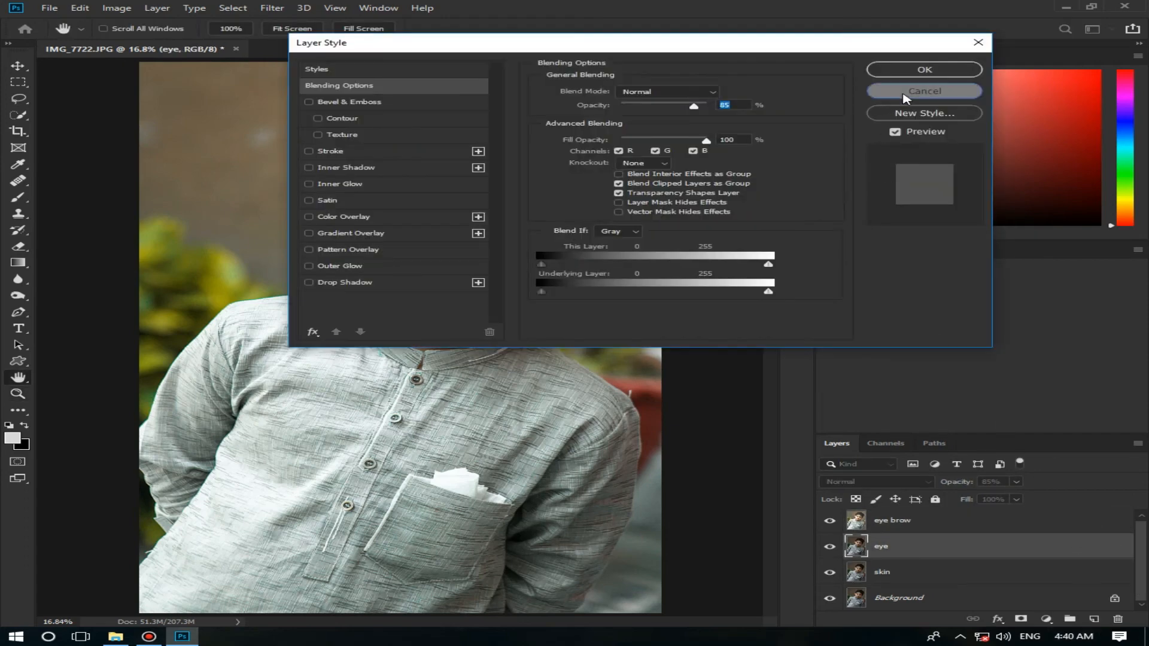
left_click(905, 93)
key("z")
Step: Group the eye brow, eye and skin layers and check the group's effect on the face
left_click(1093, 532)
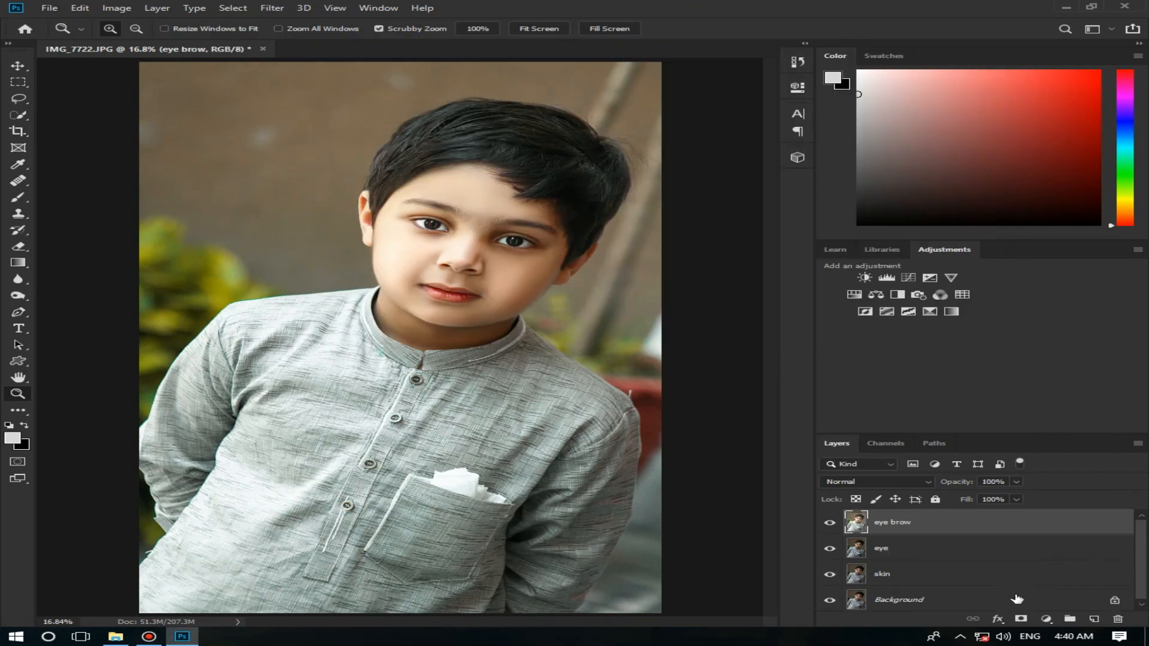
left_click(1021, 586, "shift")
key("ctrl+g")
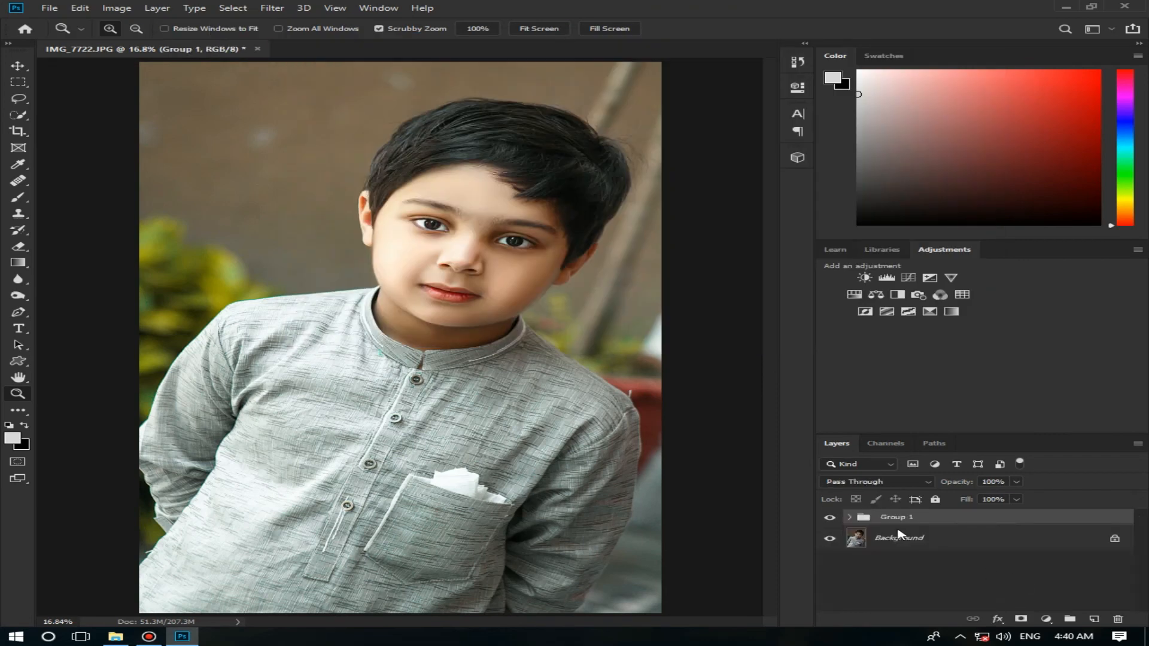
left_click(829, 519)
left_click_drag(473, 272, 520, 289)
right_click(525, 289)
left_click(539, 297)
Step: Merge Group 1 into a single layer and compare it with the Background
key("ctrl+e")
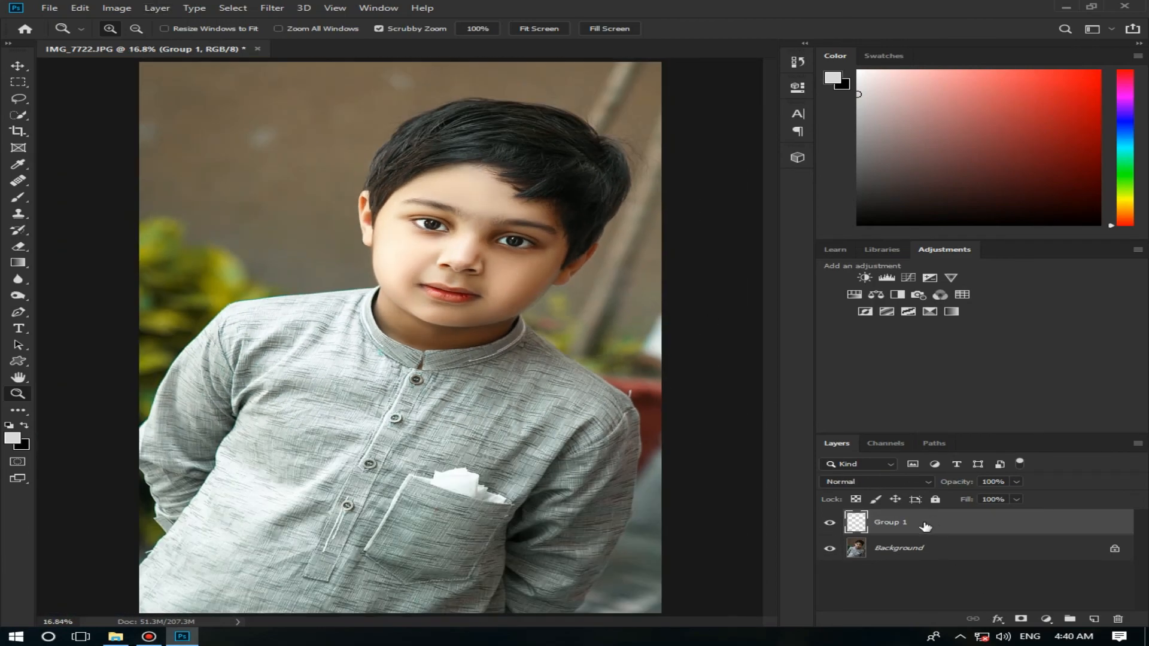
left_click(830, 523)
left_click(830, 523)
Step: Brighten the Group 1 layer with a Curves adjustment, placing an RGB point at input 141 and output 148
left_click(116, 7)
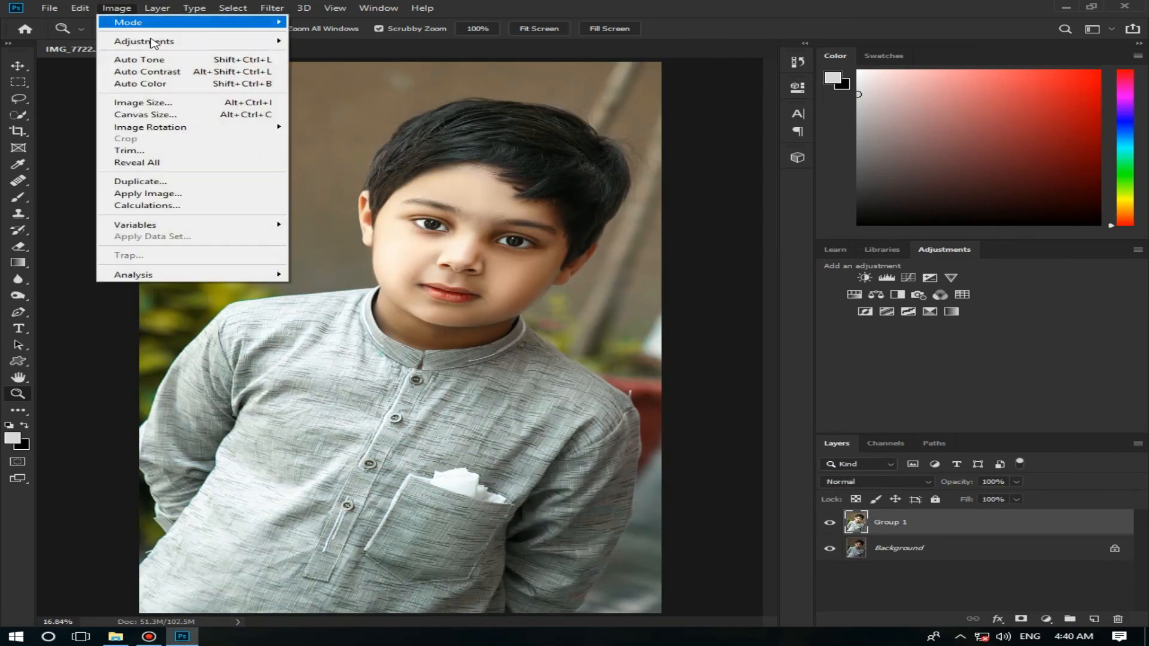
mouse_move(154, 41)
left_click(392, 79)
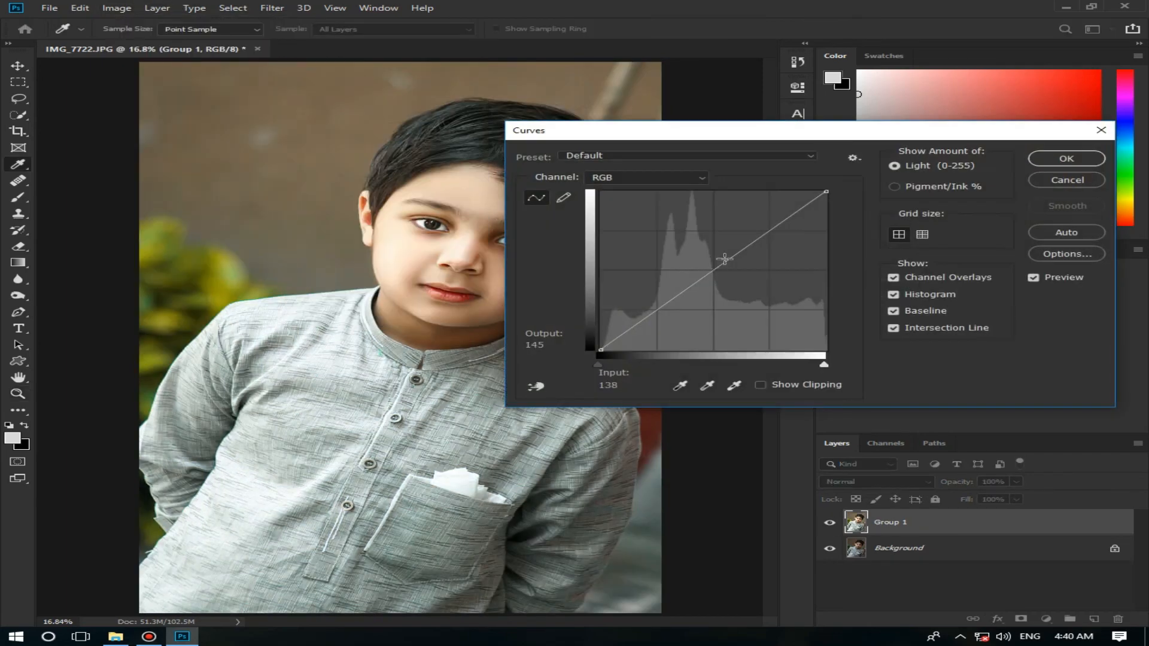
left_click(724, 257)
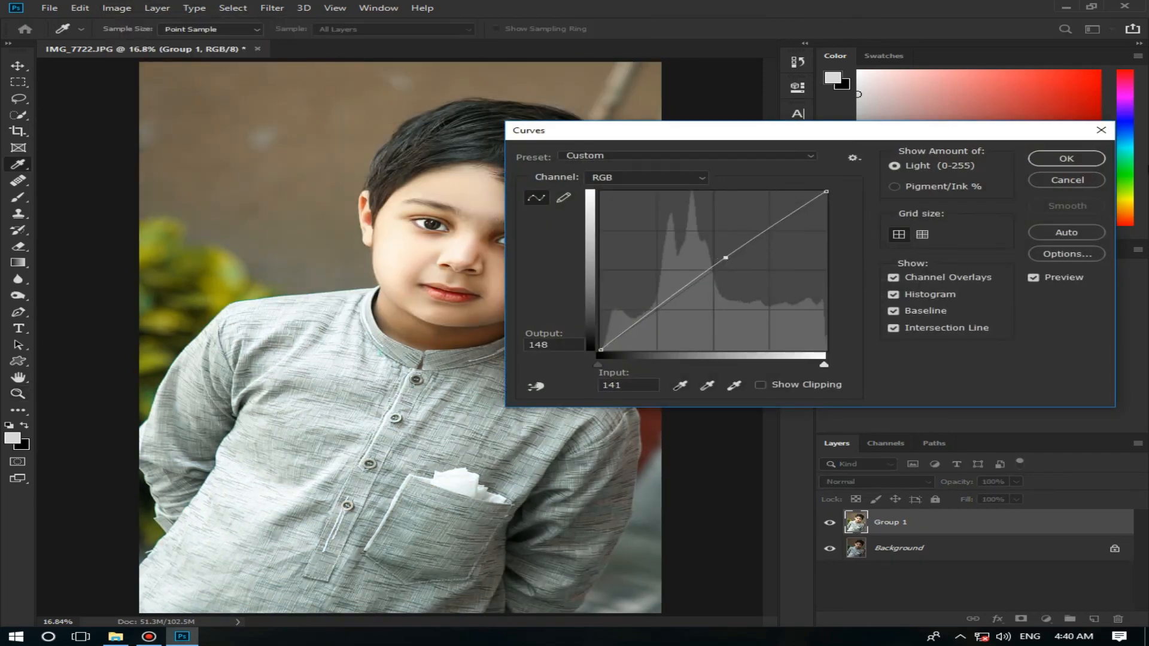
left_click(1066, 158)
key("z")
Step: Deepen the Group 1 layer's shadows with Levels by slightly raising the black input level, and compare the layer with the original
left_click(132, 7)
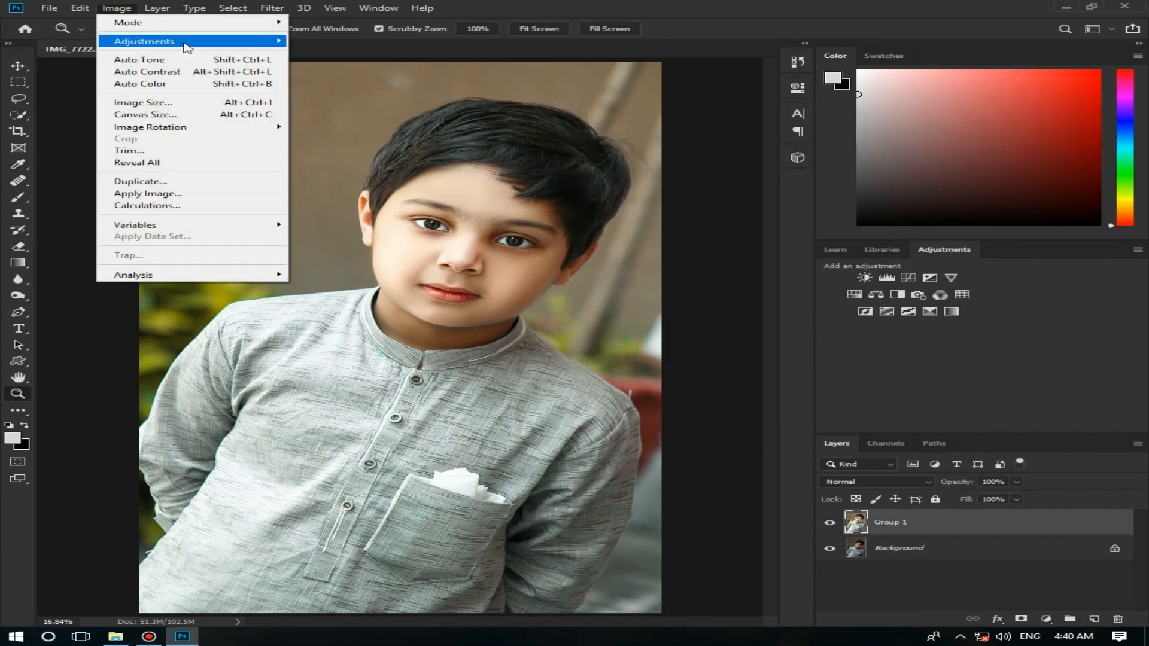
mouse_move(154, 41)
left_click(335, 54)
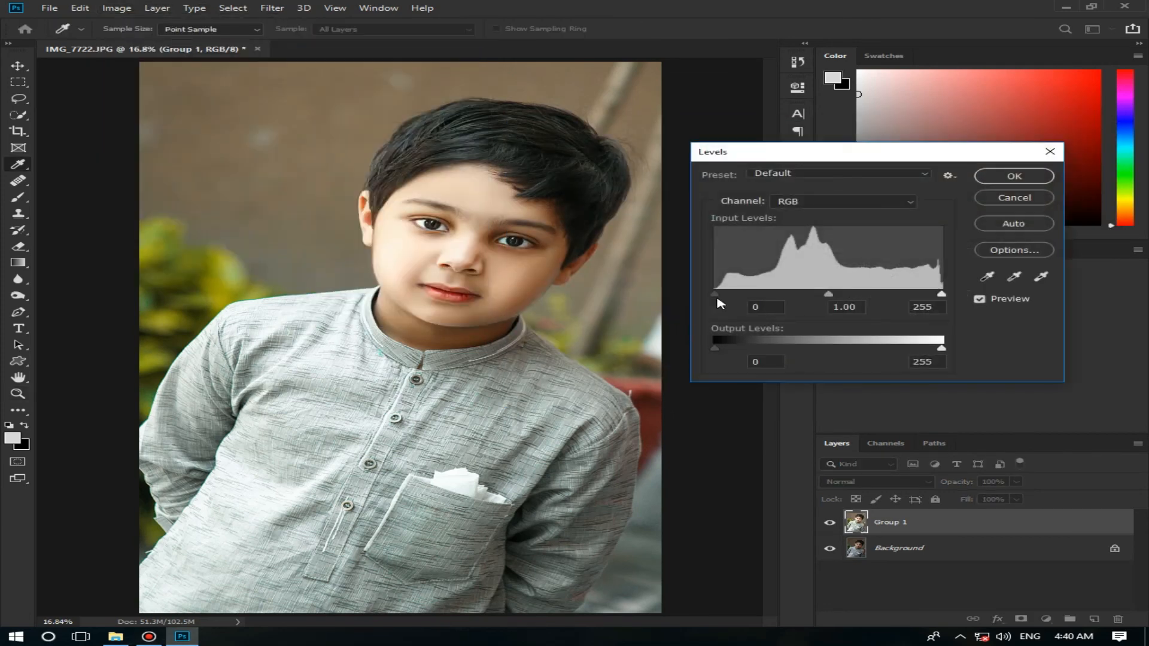
left_click_drag(716, 293, 718, 295)
left_click(1015, 178)
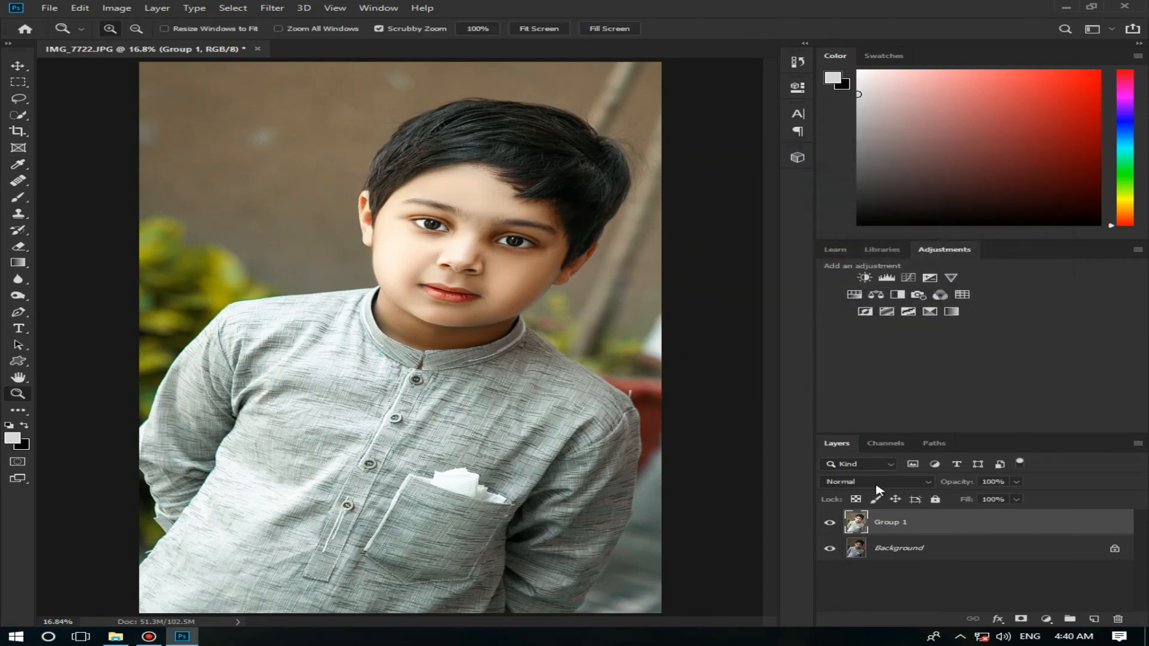
left_click(831, 525)
left_click(831, 524)
left_click_drag(499, 259, 532, 297)
right_click(531, 297)
left_click(542, 301)
Step: In the Camera Raw Filter, place a large radial filter around the face and upper body and lower the Exposure outside it
left_click(272, 7)
left_click(338, 84)
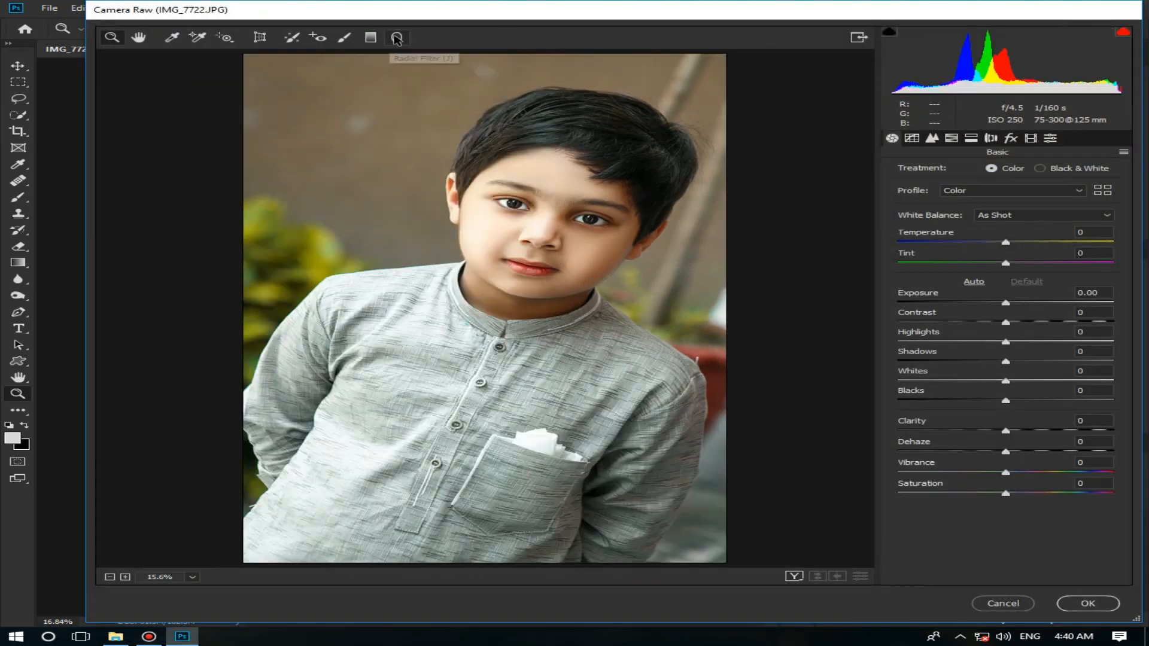
key("j")
left_click_drag(526, 216, 544, 239)
left_click_drag(973, 234, 988, 234)
scroll(413, 425, "down", 1)
left_click_drag(536, 404, 531, 487)
left_click_drag(778, 287, 779, 335)
left_click_drag(550, 257, 545, 283)
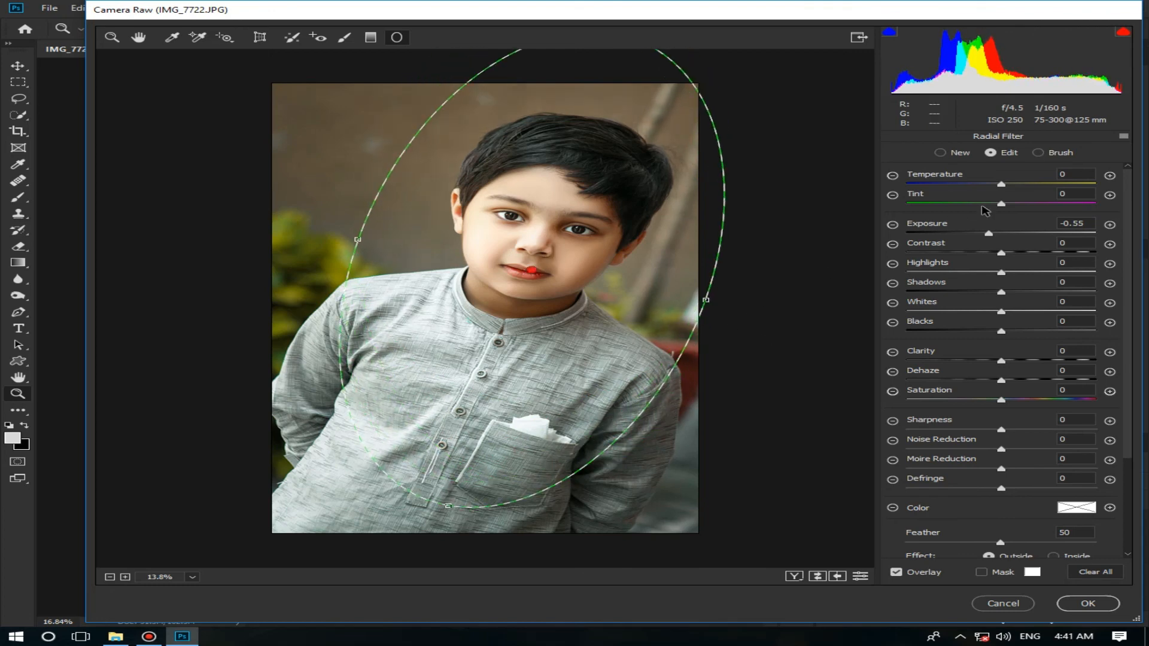
left_click(979, 235)
key("z")
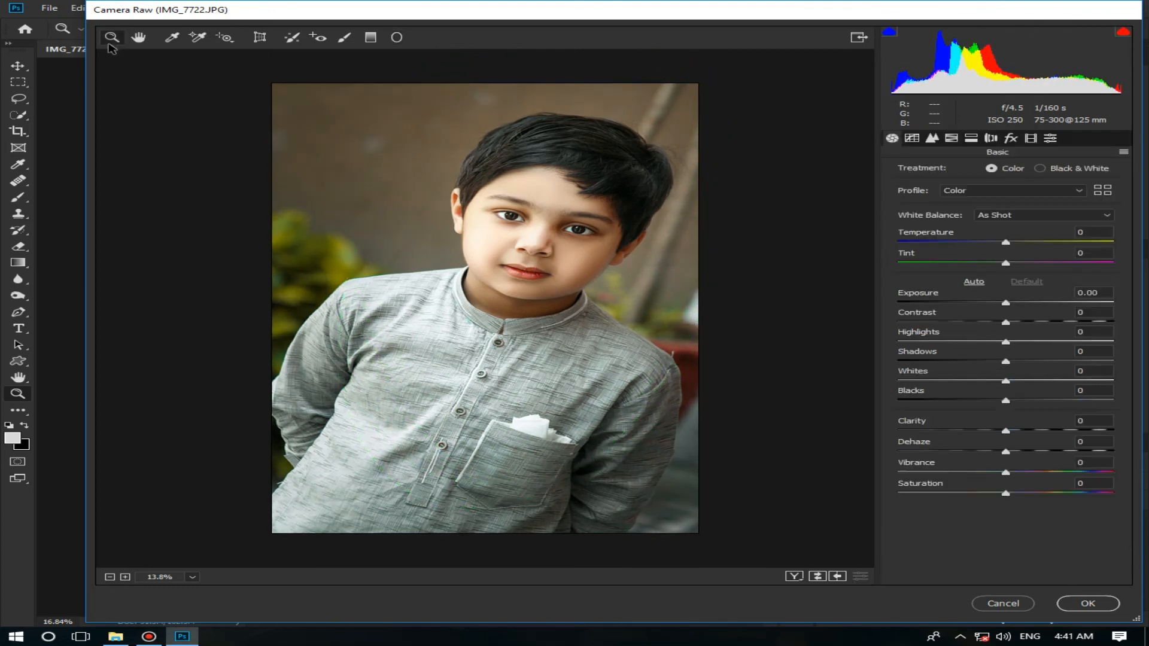
Step: Raise the Yellows saturation strongly and the Oranges luminance slightly in the HSL adjustments
left_click(951, 138)
left_click(964, 172)
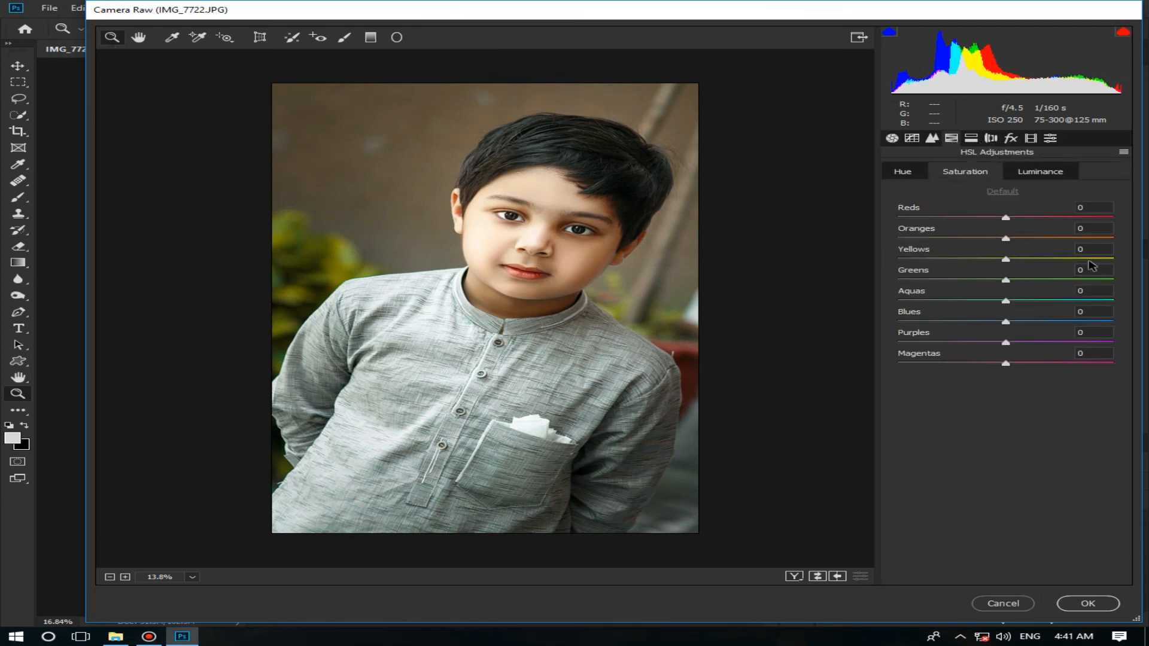
mouse_move(1092, 260)
left_mouse_down()
mouse_move(1115, 260)
mouse_move(1088, 259)
left_mouse_up()
left_click(1027, 171)
left_click_drag(1006, 238, 1021, 239)
Step: Set the calibration to Green Primary Hue -3 and Saturation +9, Blue Primary Saturation +15 and Red Primary Saturation -3
left_click(1017, 139)
left_click(1031, 140)
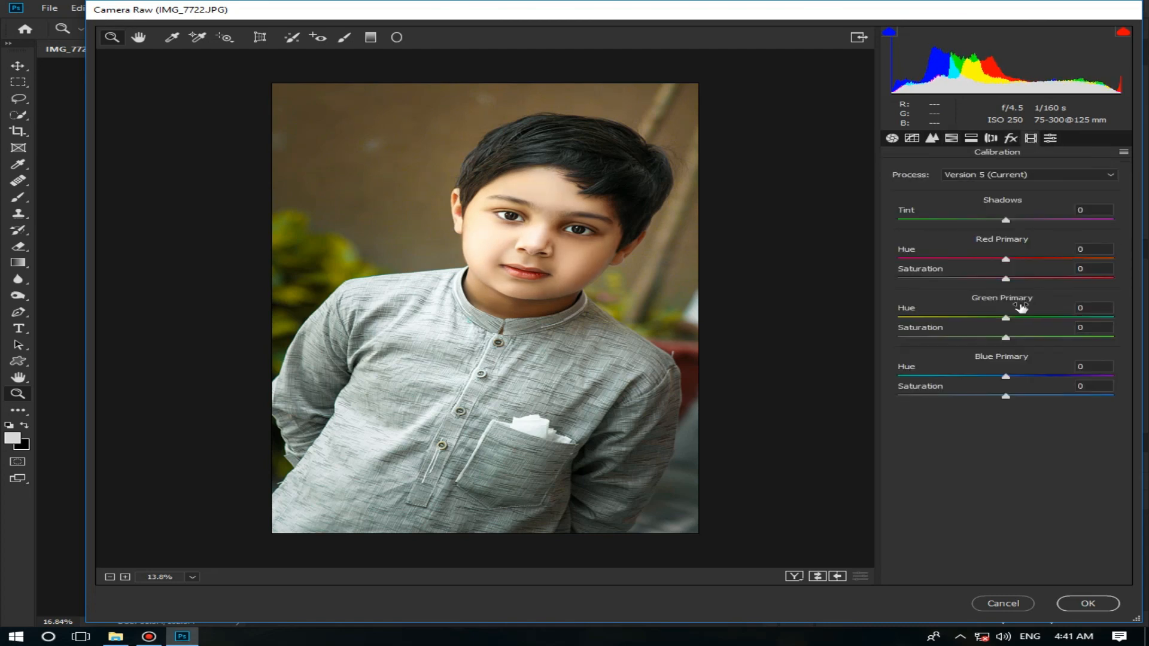
left_click(1017, 338)
left_click_drag(1005, 318, 1003, 319)
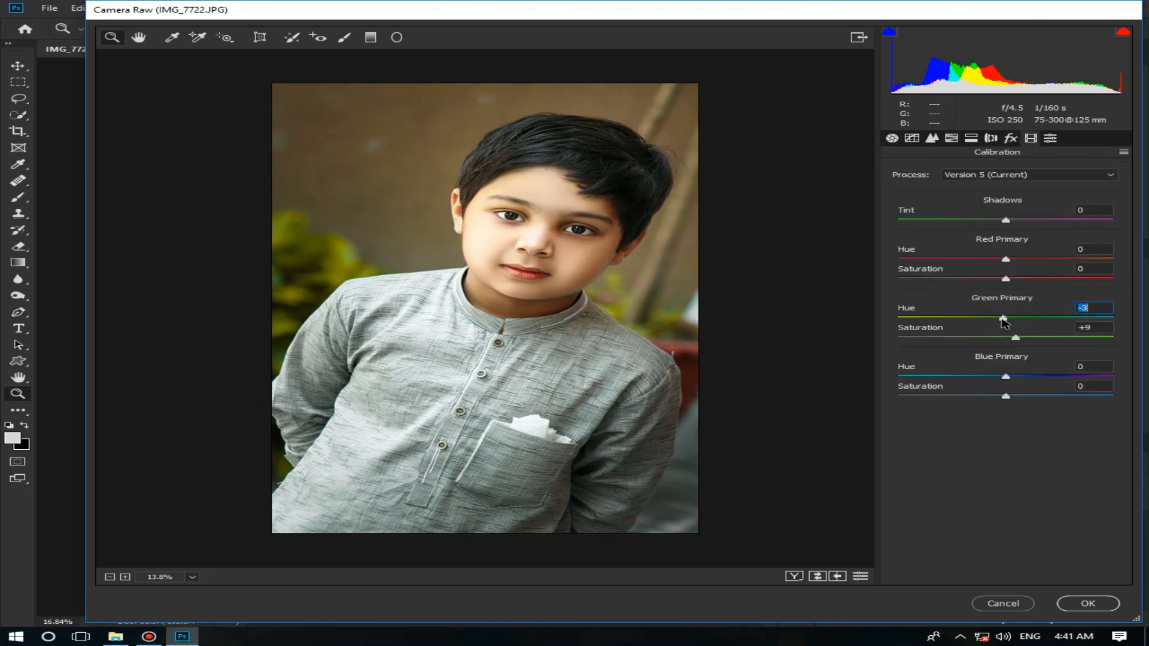
left_click(1021, 396)
left_click(1003, 279)
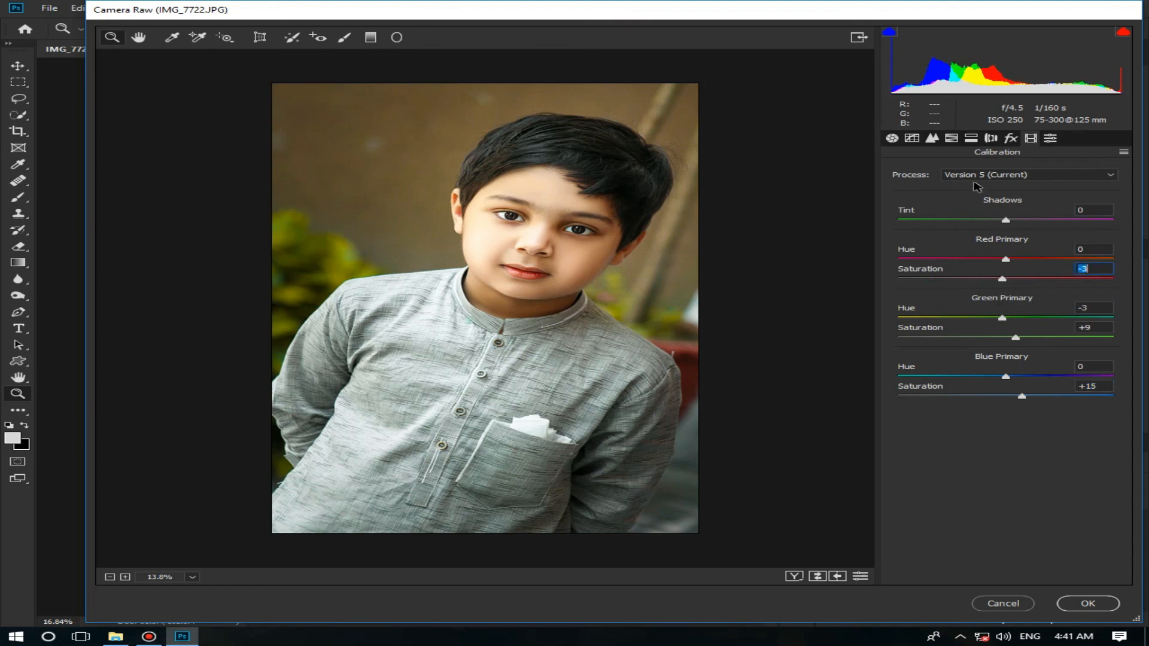
Step: Set the sharpening Amount to 8 and apply the Camera Raw edits to the Group 1 layer
left_click(932, 138)
left_click(910, 190)
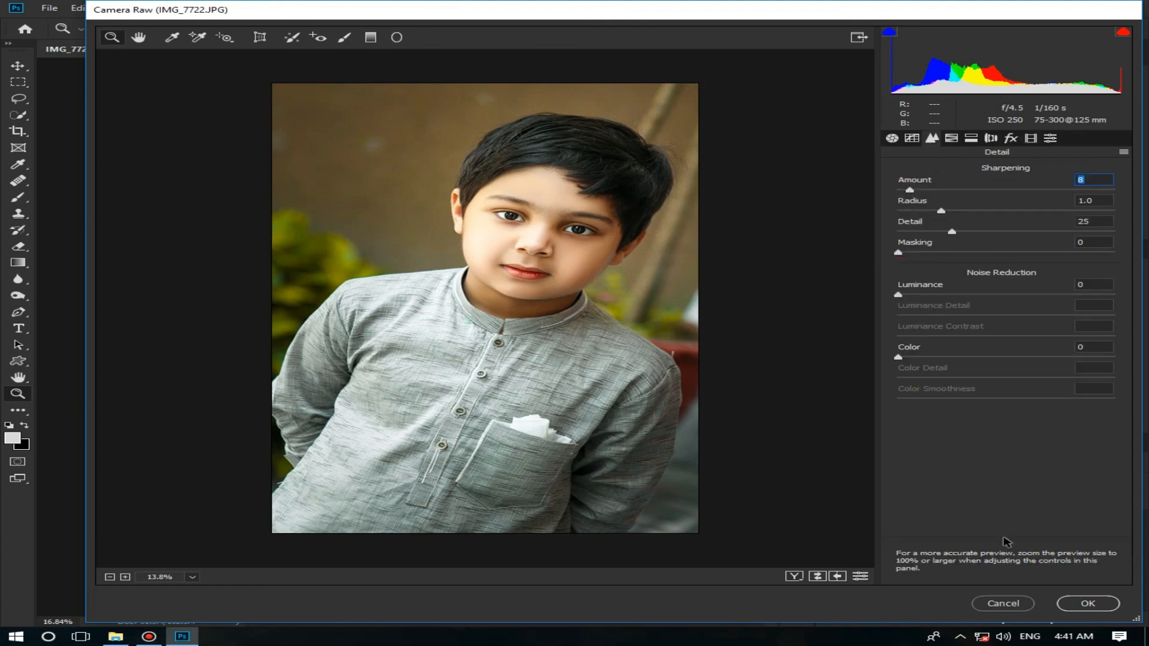
left_click(1114, 605)
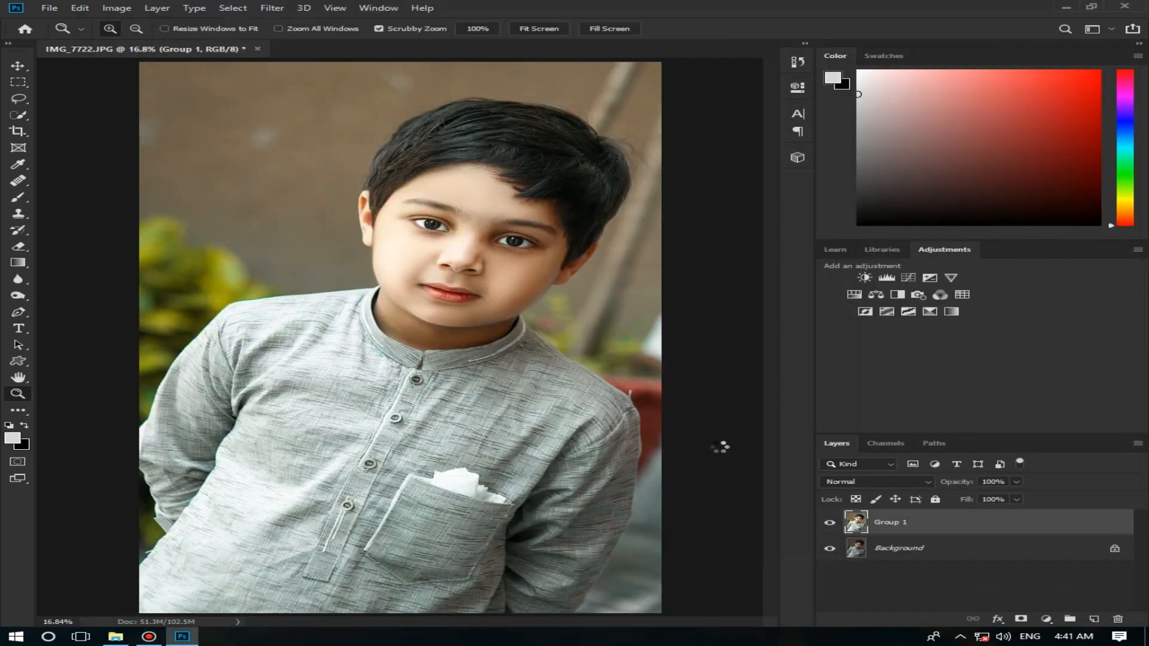